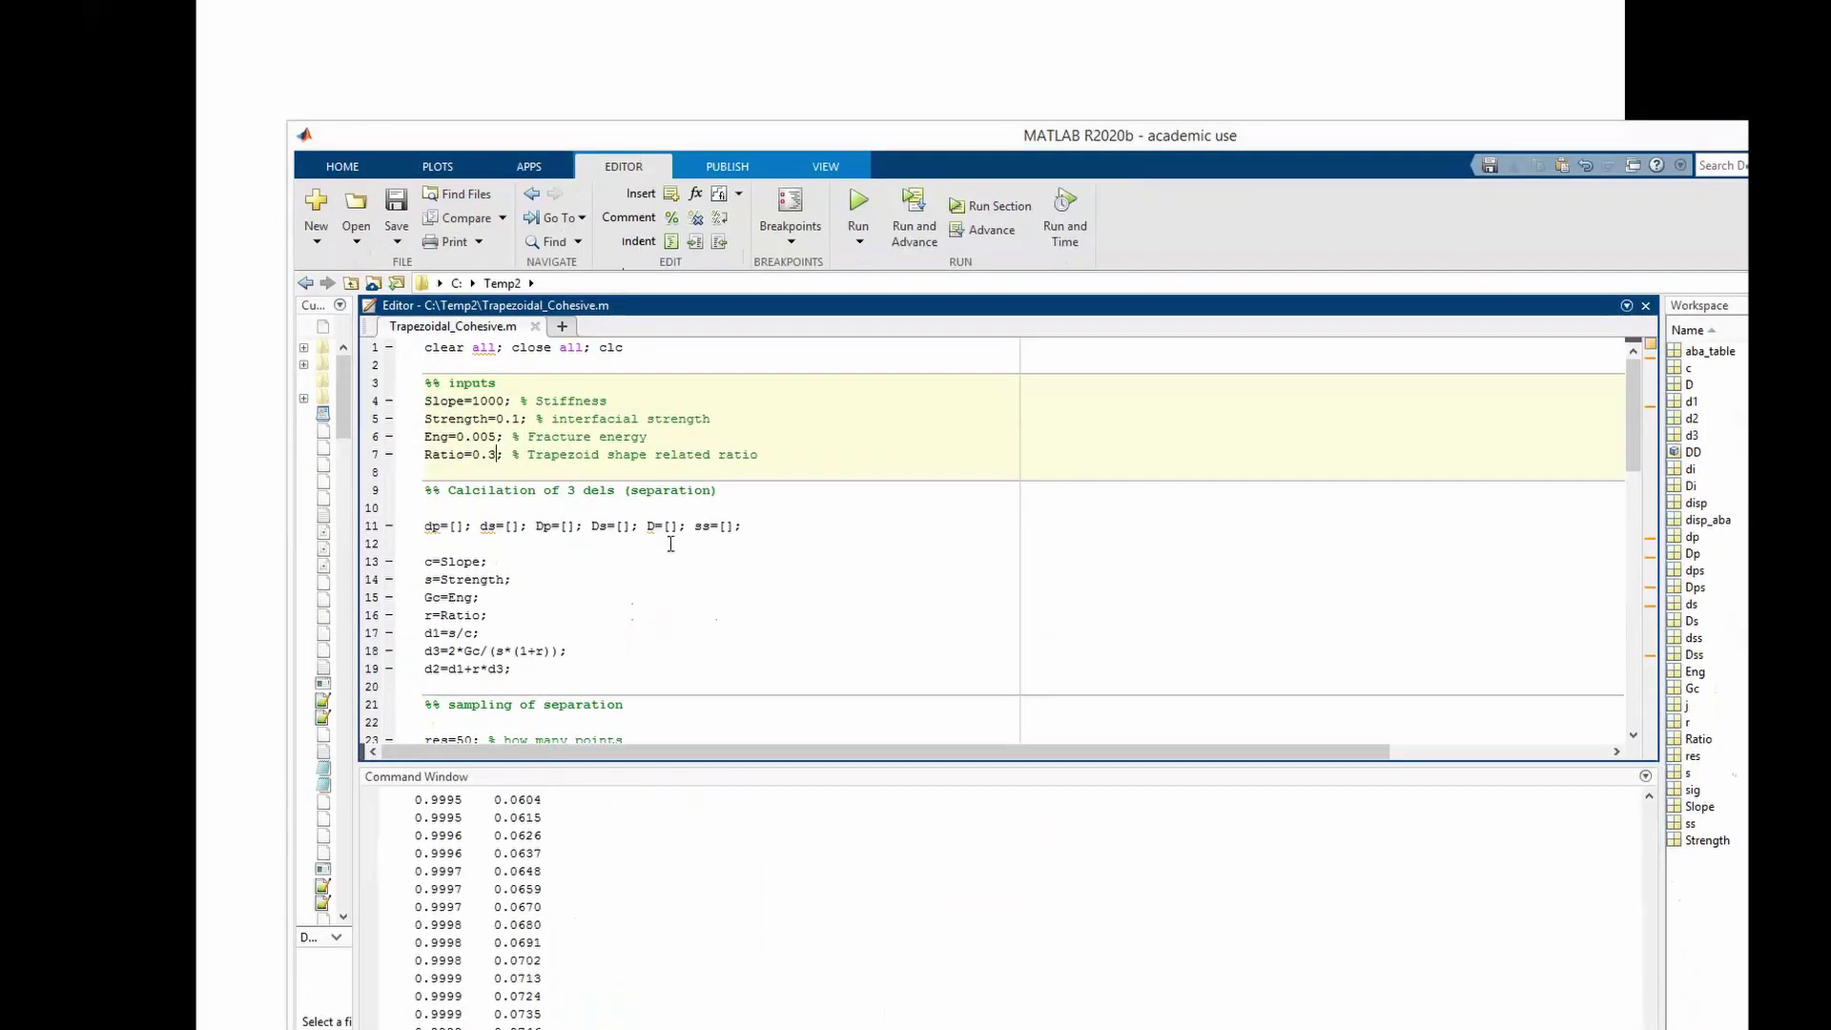
- Review the stiffness, interfacial strength, fracture energy and ratio inputs in Trapezoidal_Cohesive.m and run the script
drag(724, 987, 667, 987)
drag(591, 437, 408, 444)
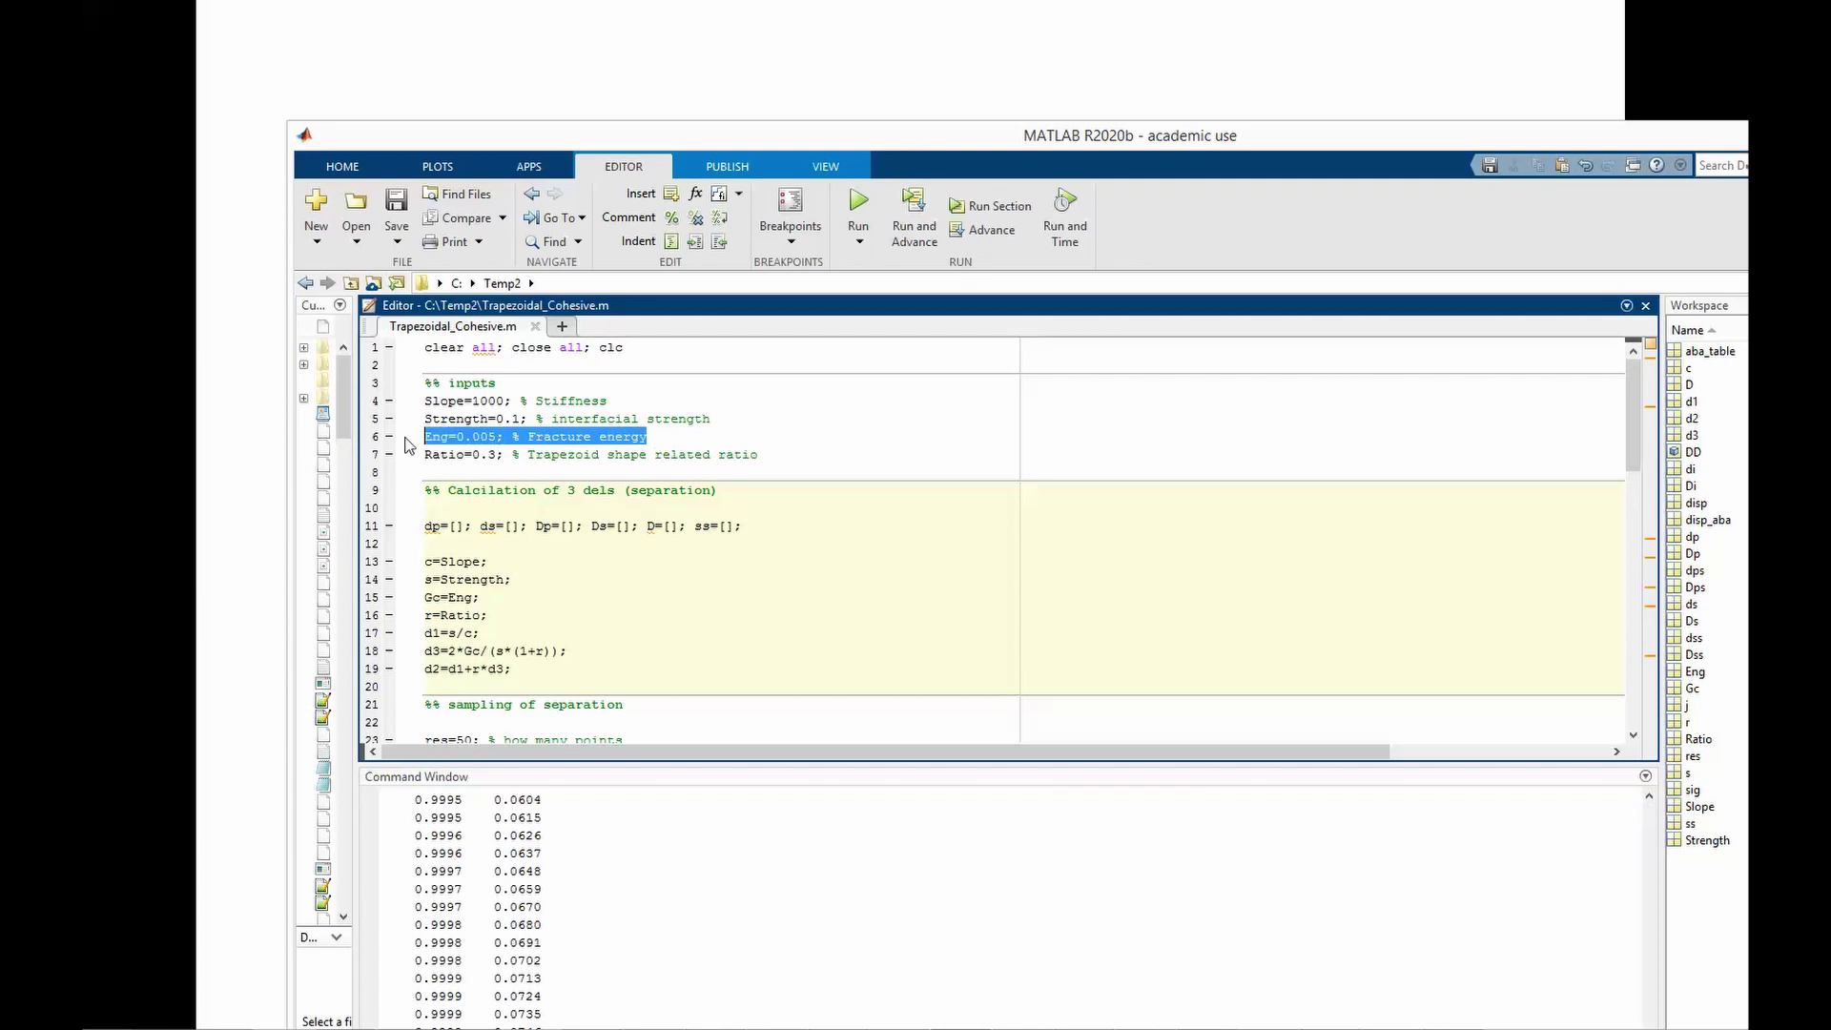
drag(773, 453, 420, 452)
click(422, 407)
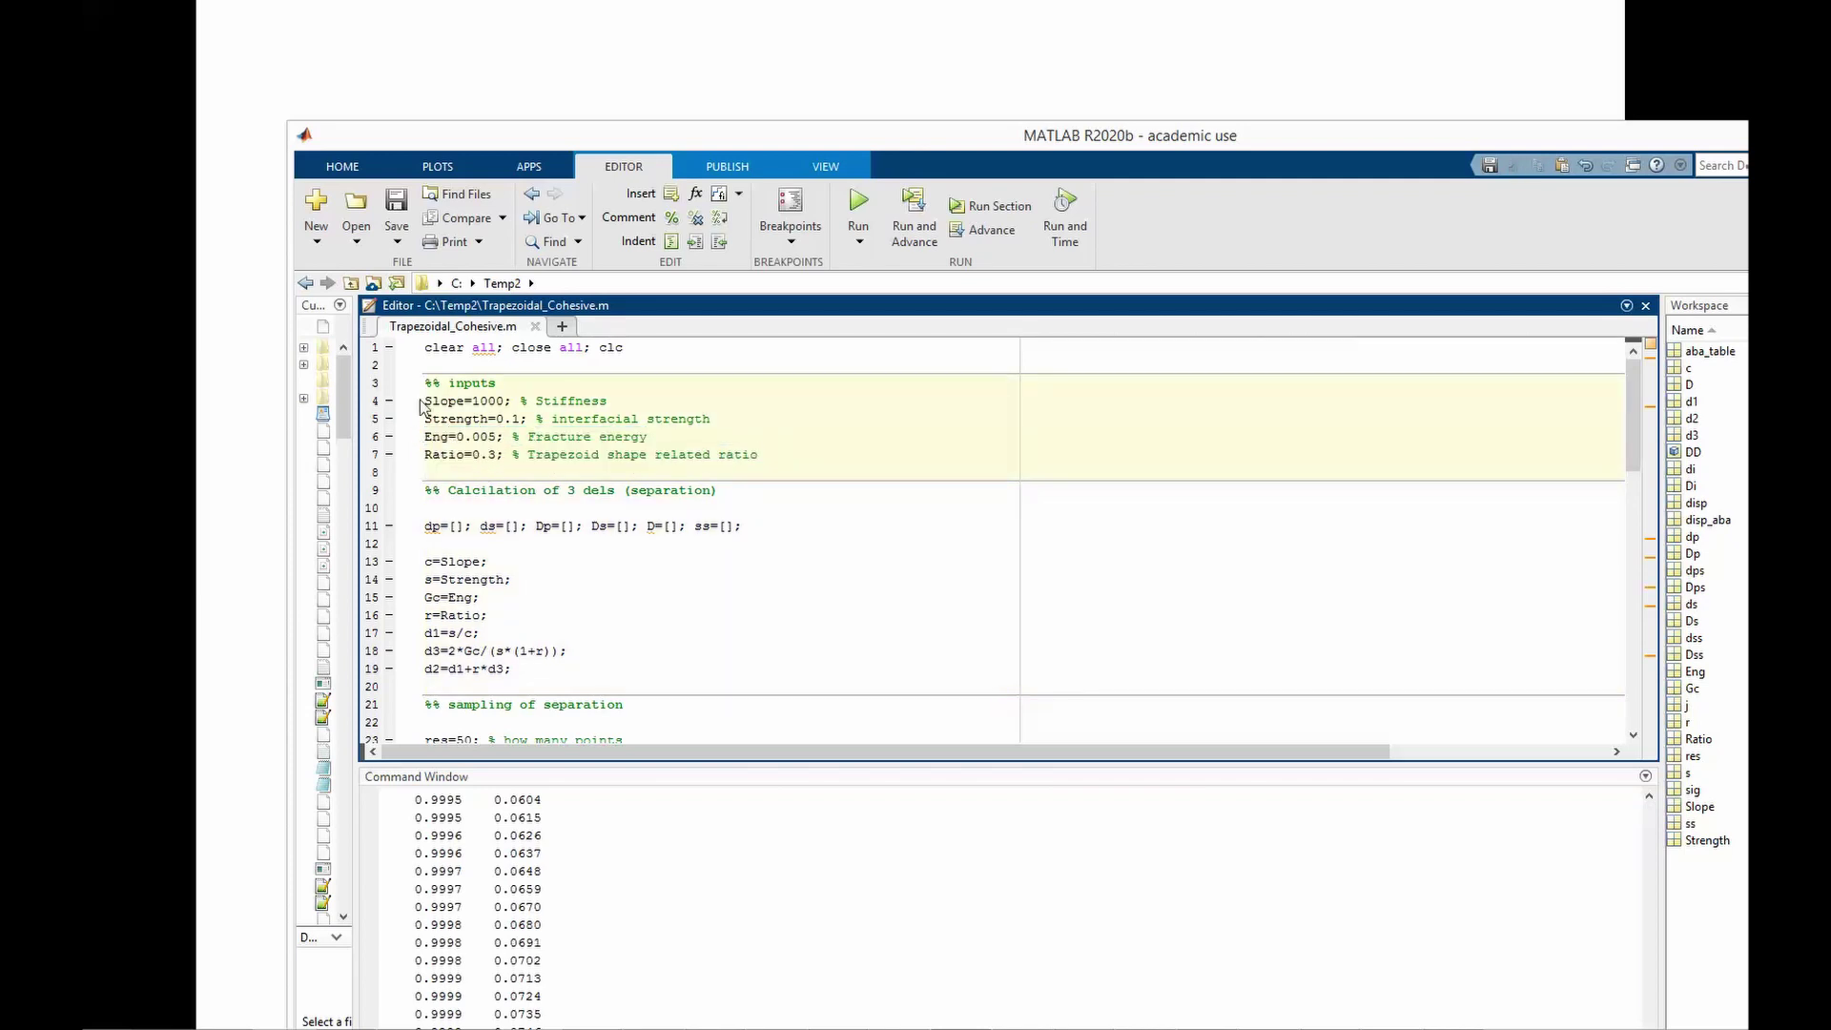
drag(438, 407, 731, 425)
click(731, 434)
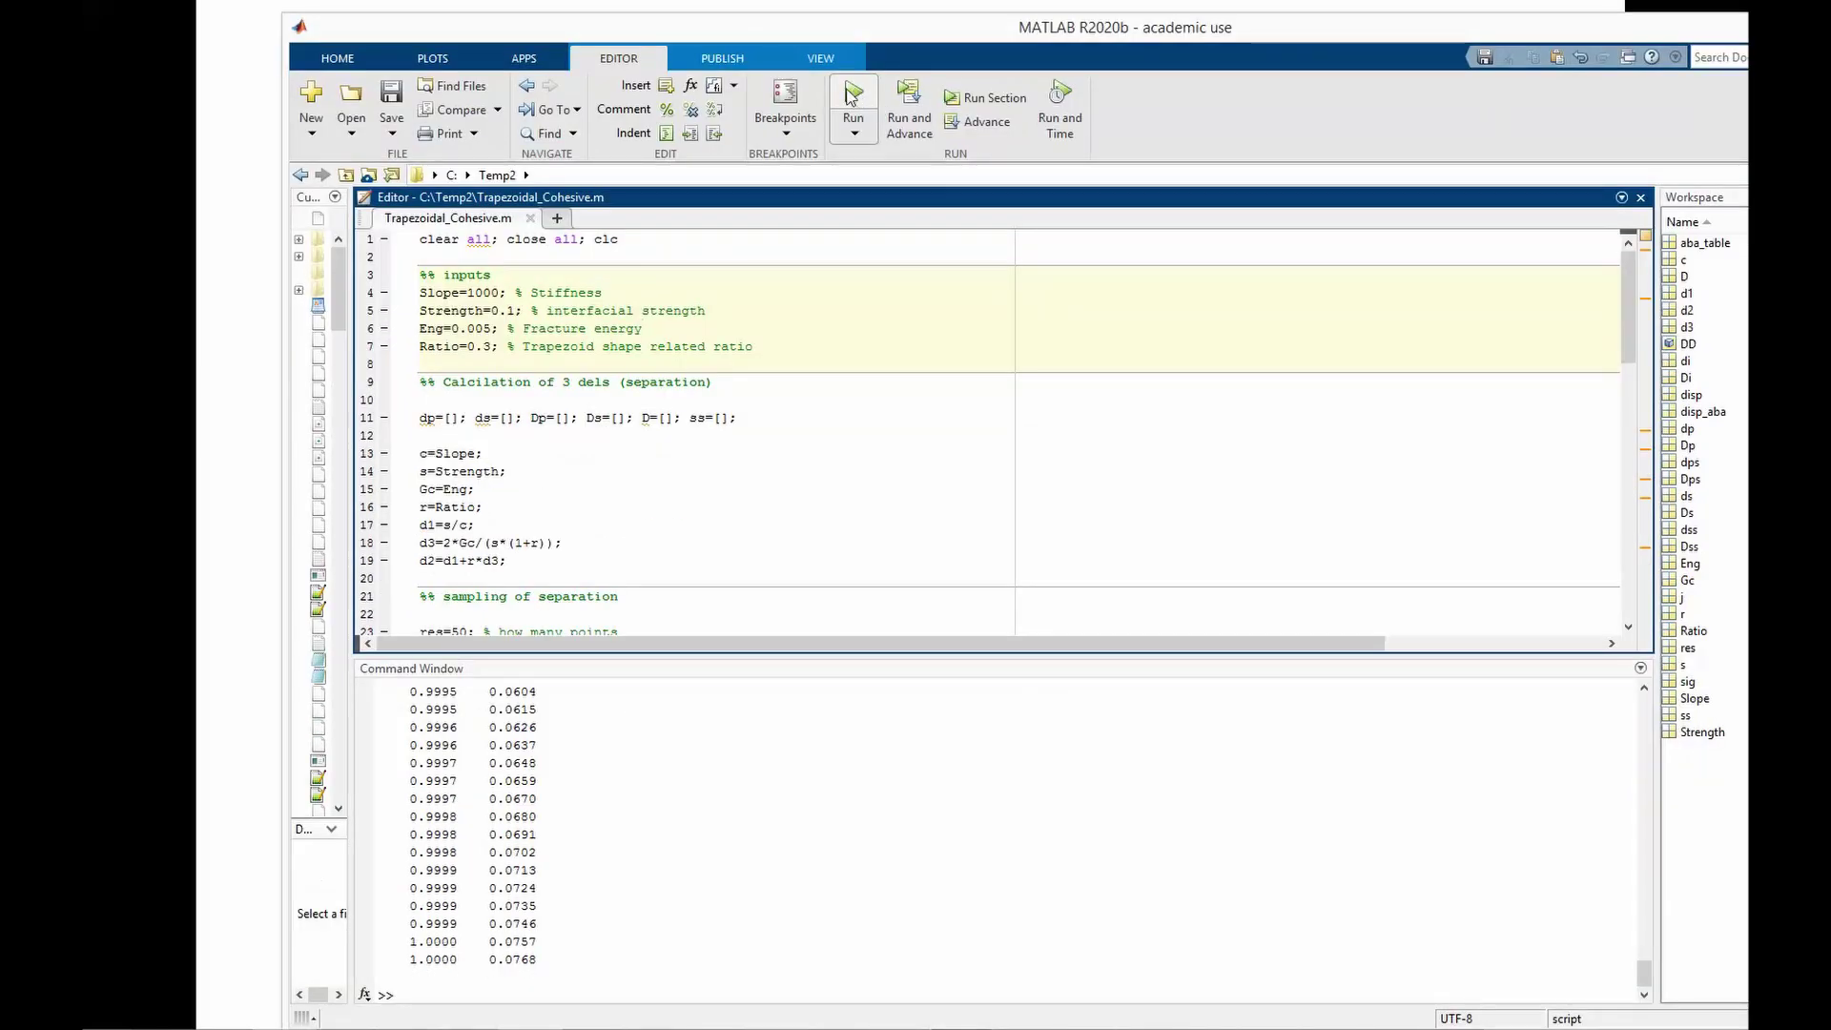
click(852, 96)
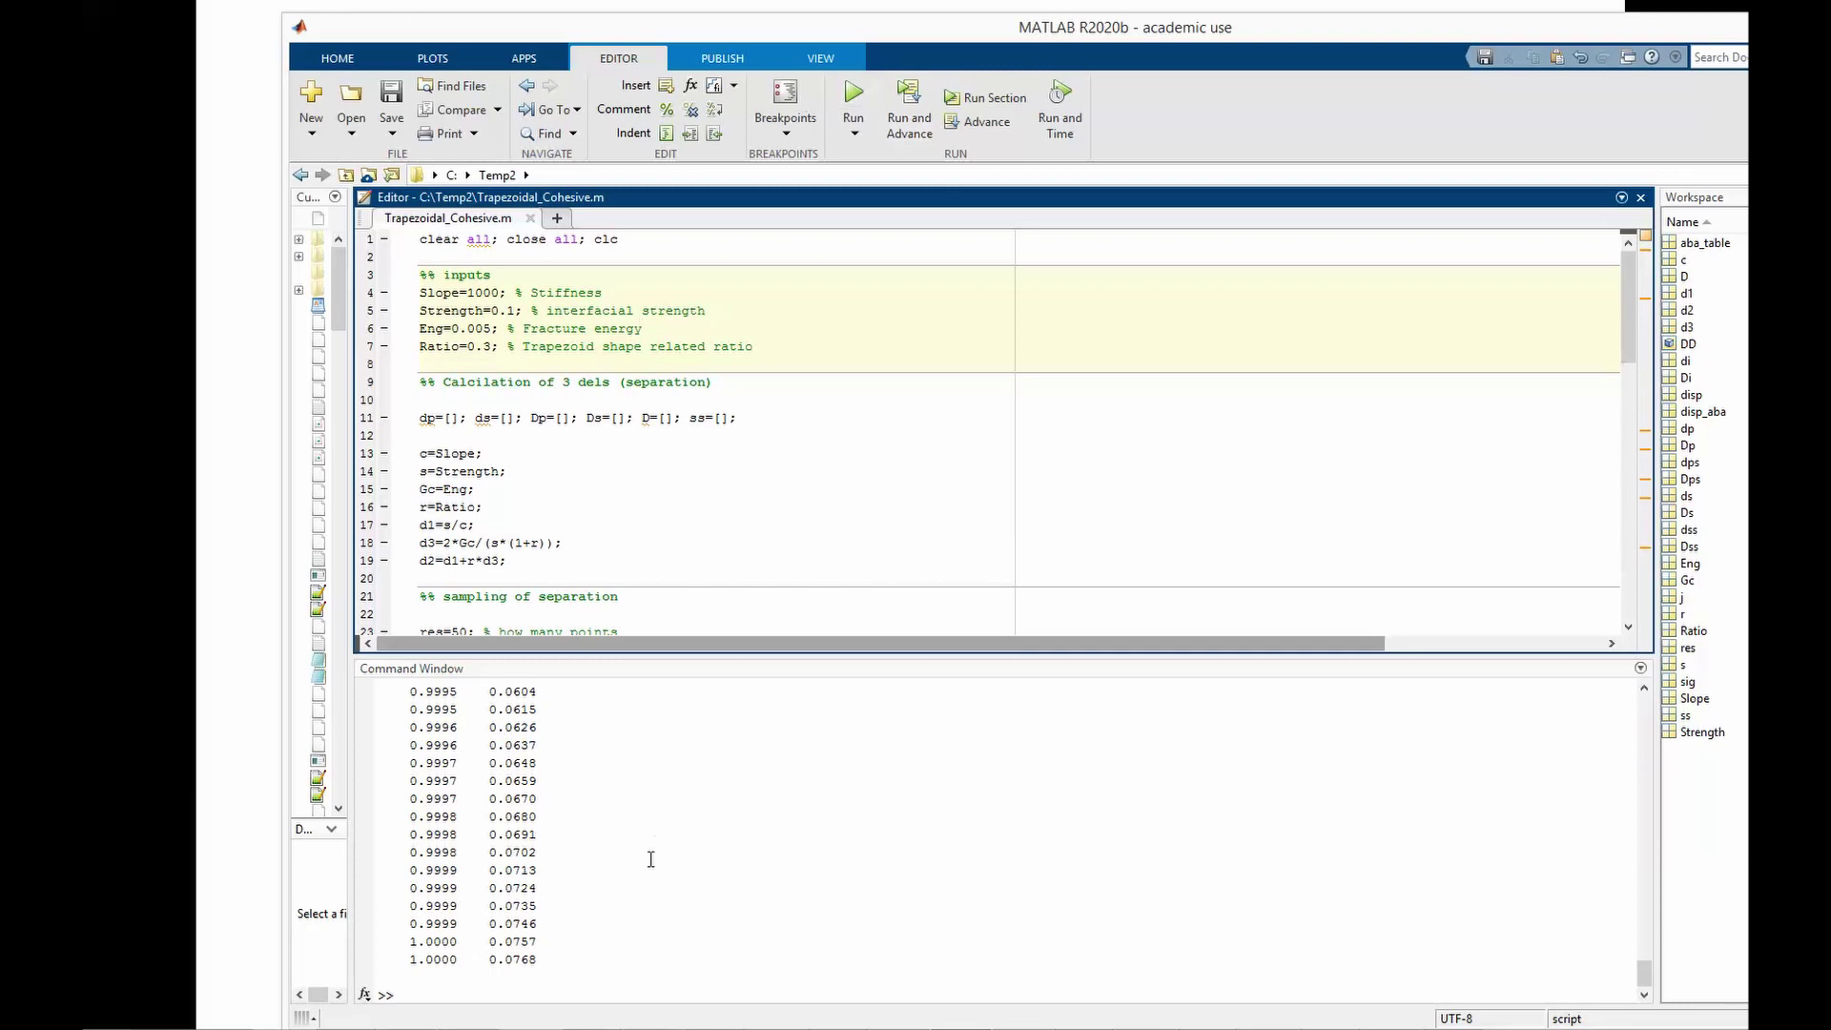
- Examine the two columns of table values printed in the Command Window
scroll(463, 787, up, 15)
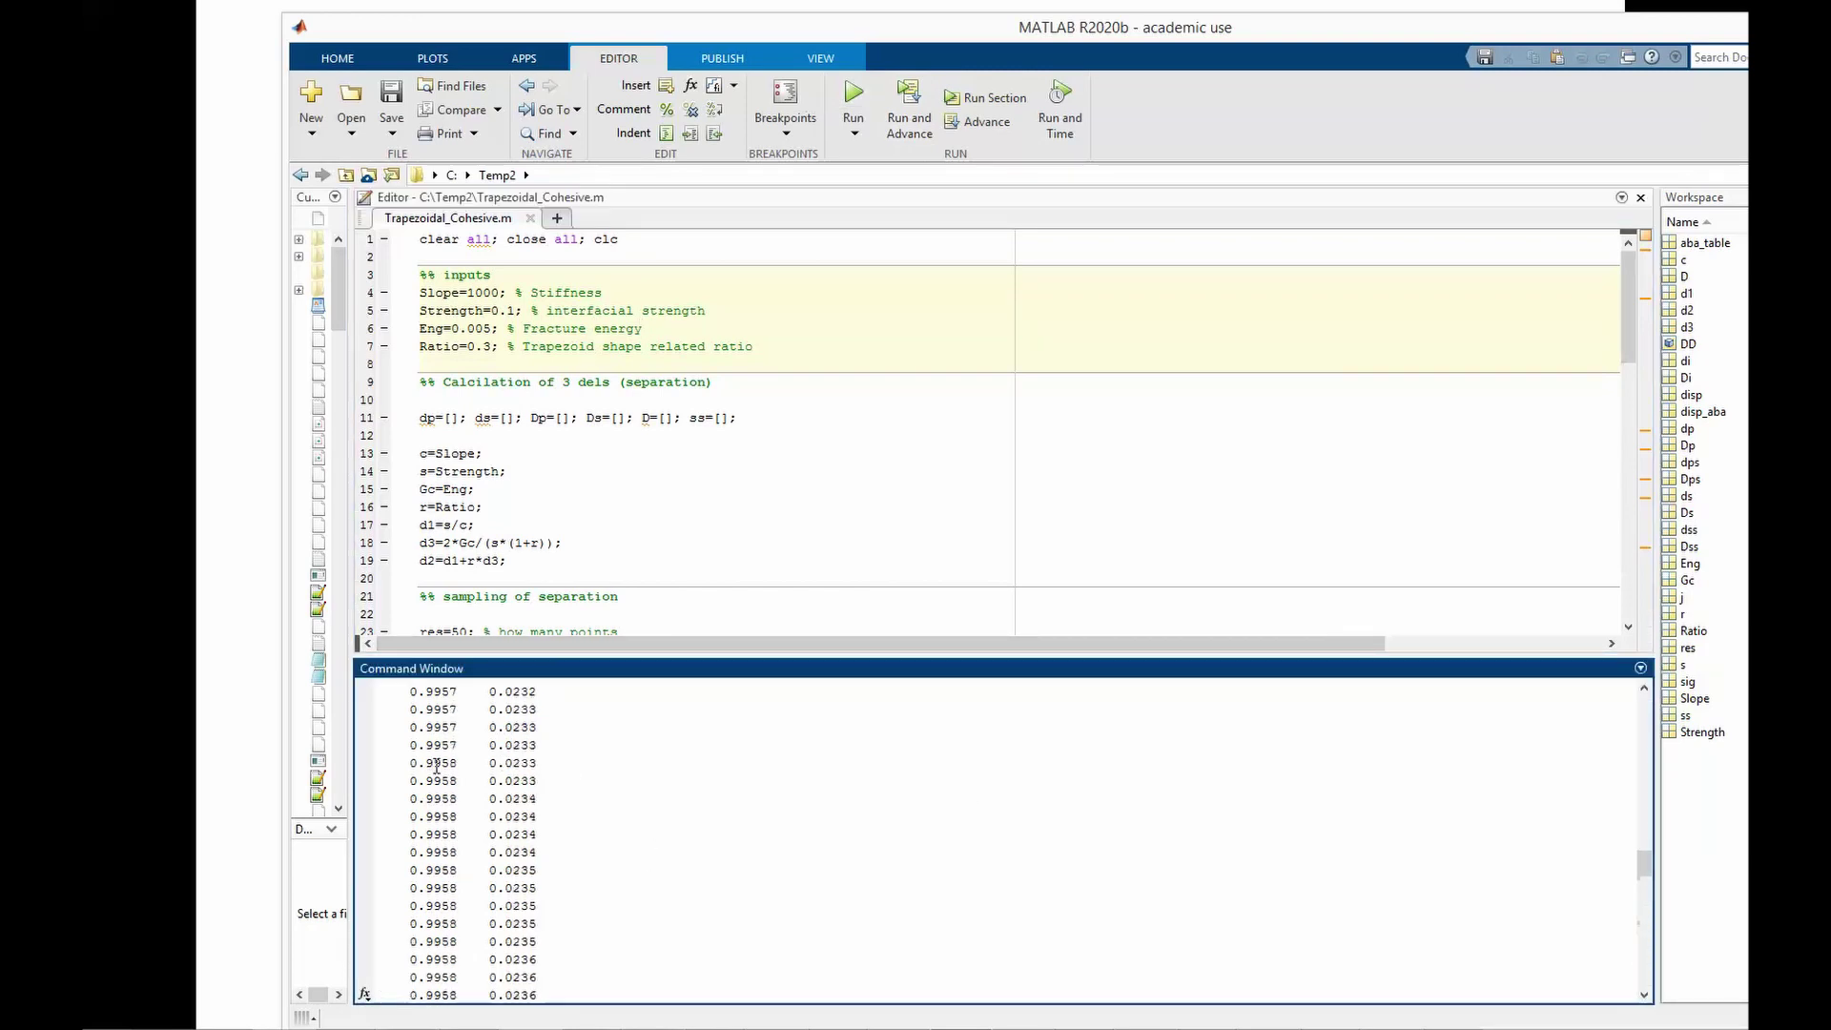
drag(417, 710, 427, 761)
click(431, 679)
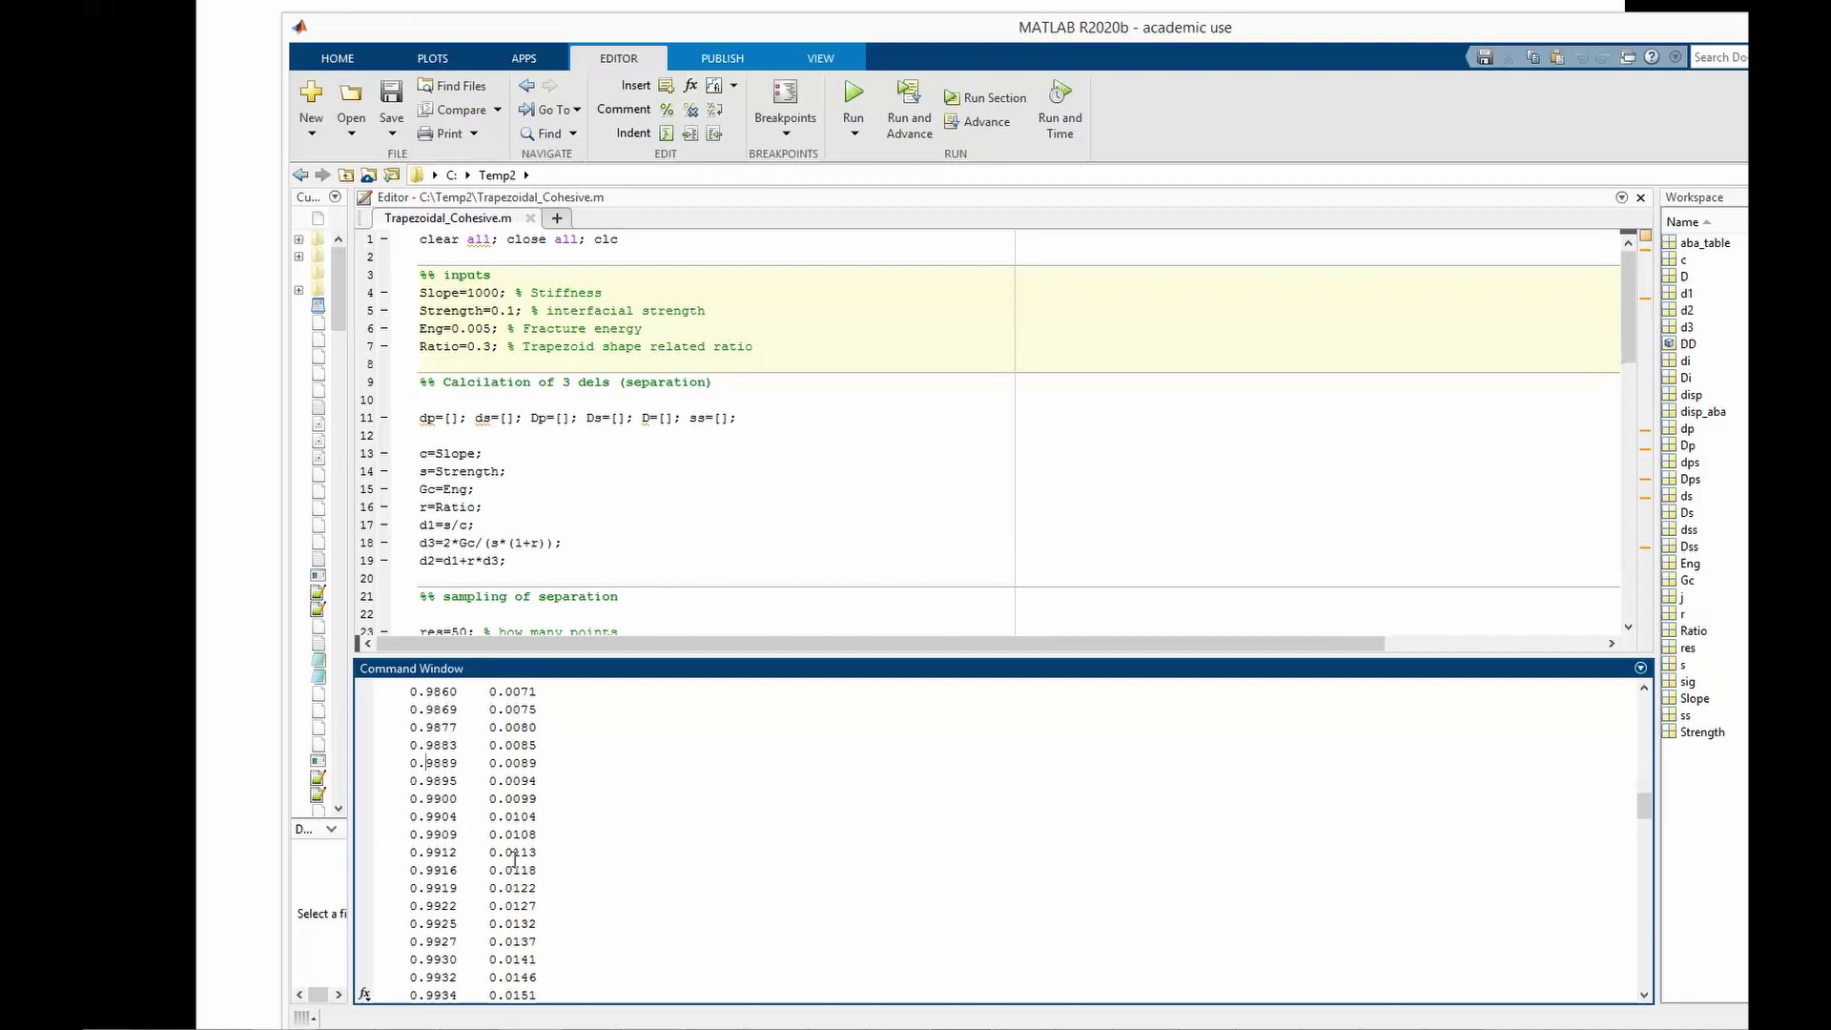
- Open the aba_table variable from the workspace and copy all rows of its two columns
drag(763, 27, 543, 27)
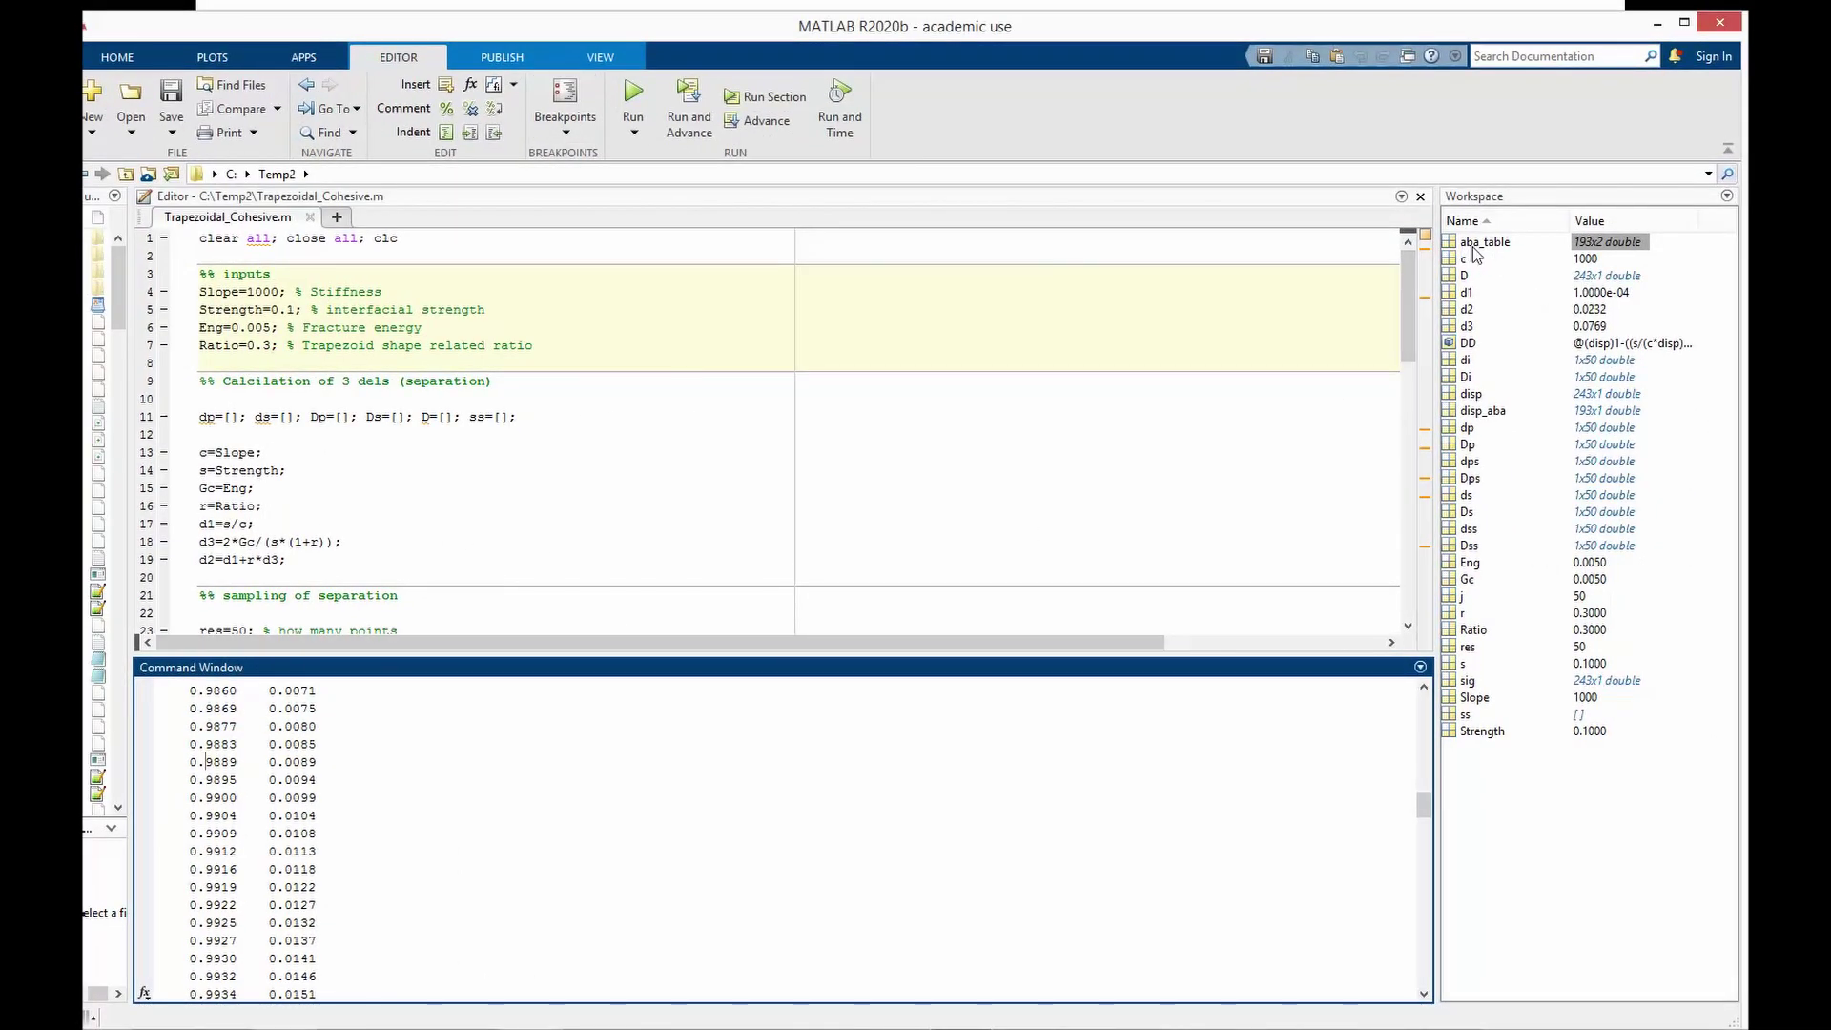
double_click(1600, 247)
drag(217, 296, 275, 977)
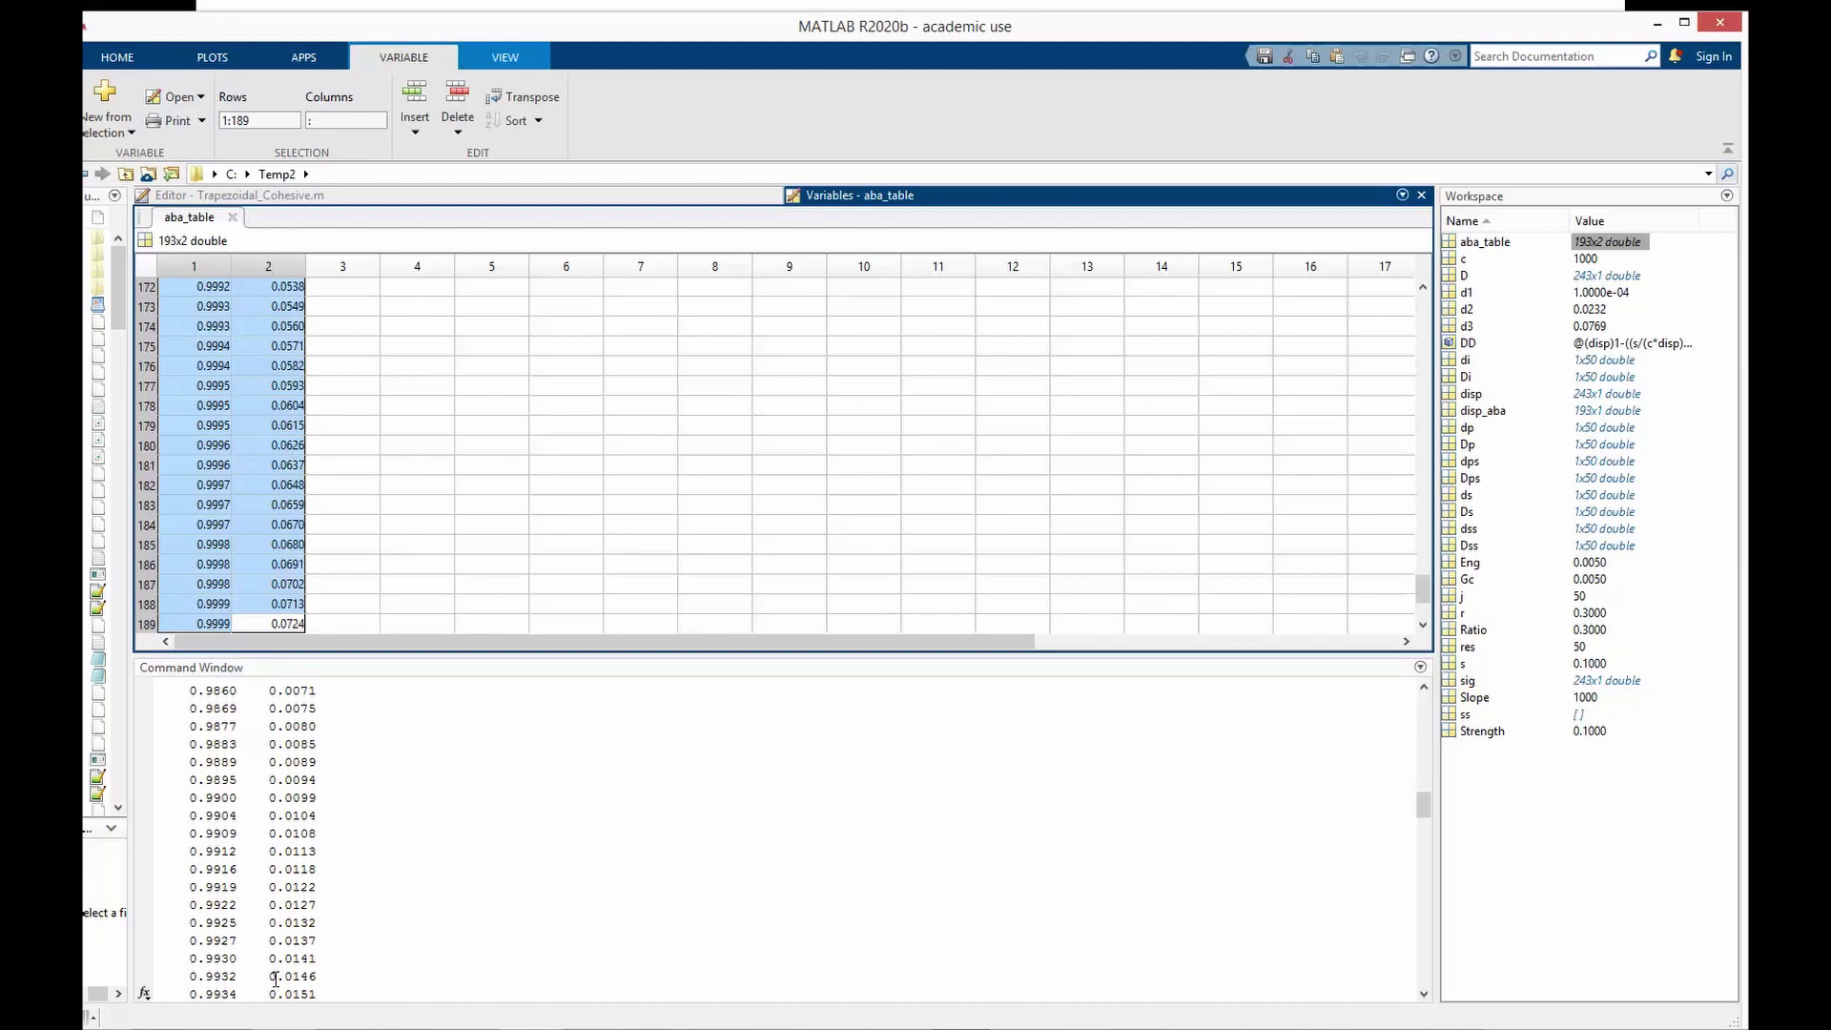
drag(359, 730, 283, 563)
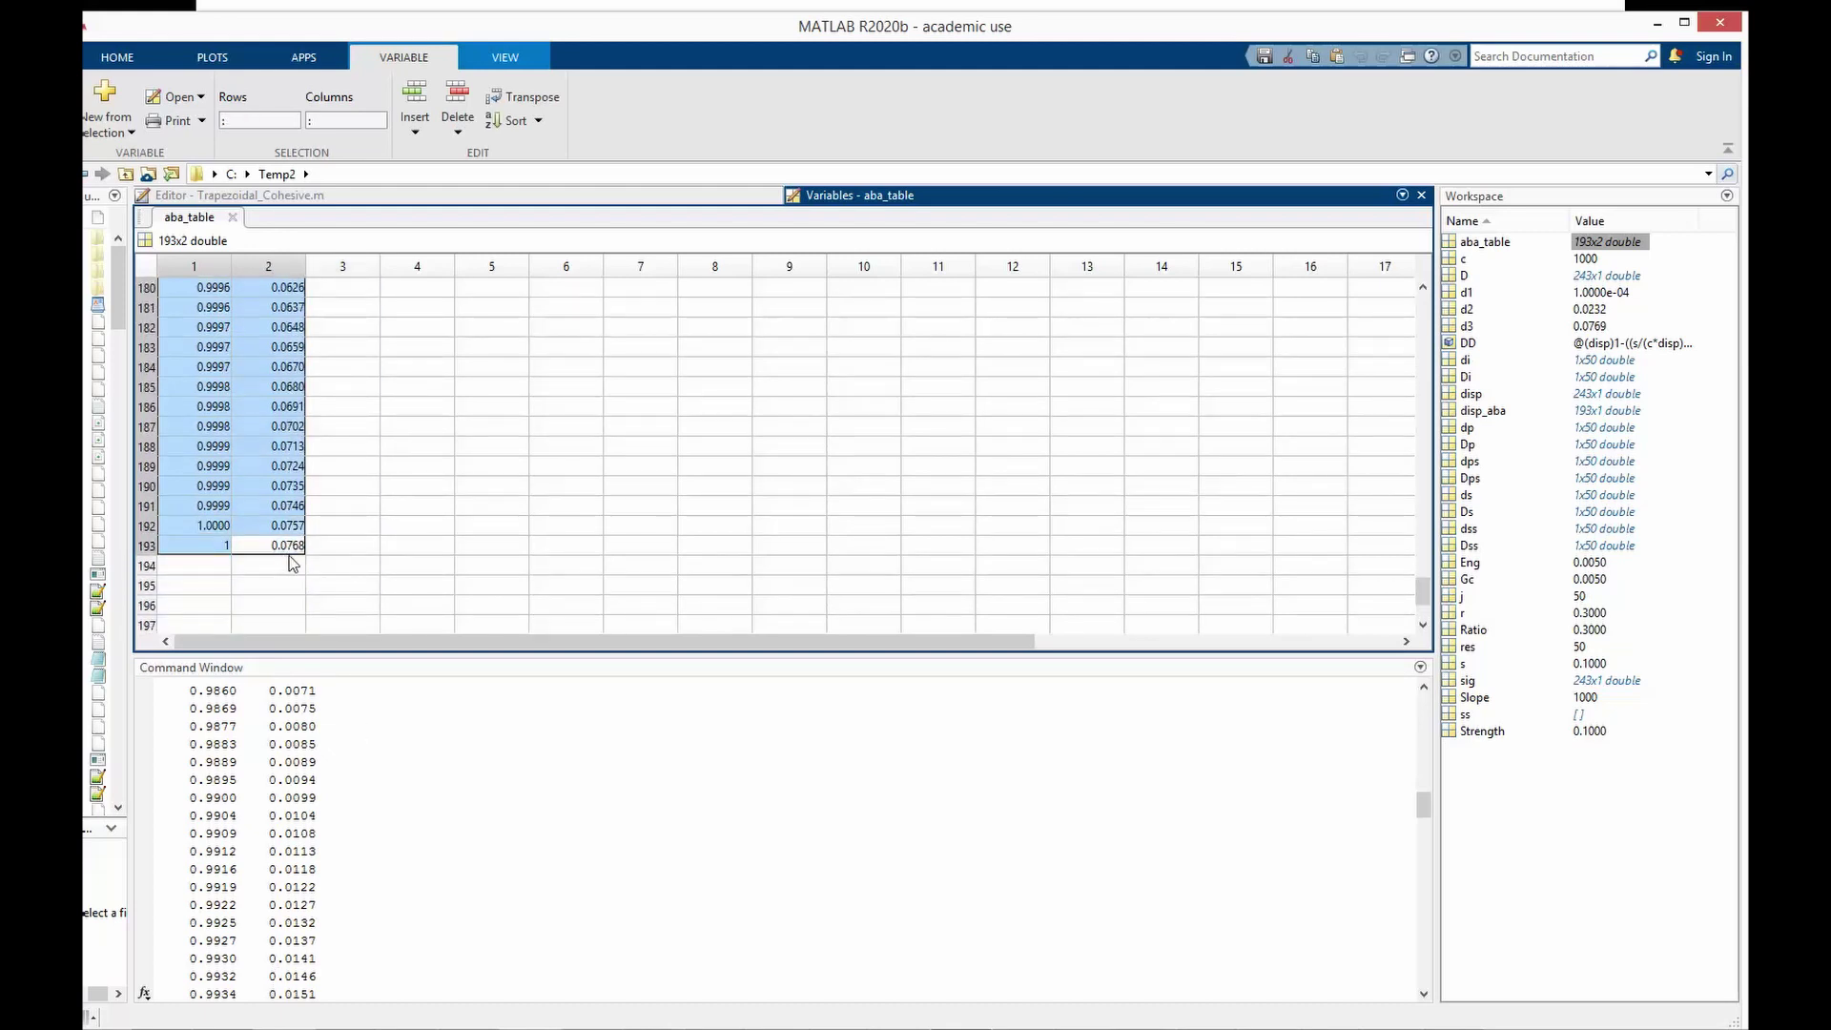
right_click(266, 444)
click(313, 477)
- Switch to Abaqus/CAE and inspect the tabular damage and displacement data in the Damage Evolution suboption of material Trapi
key(alt+Tab)
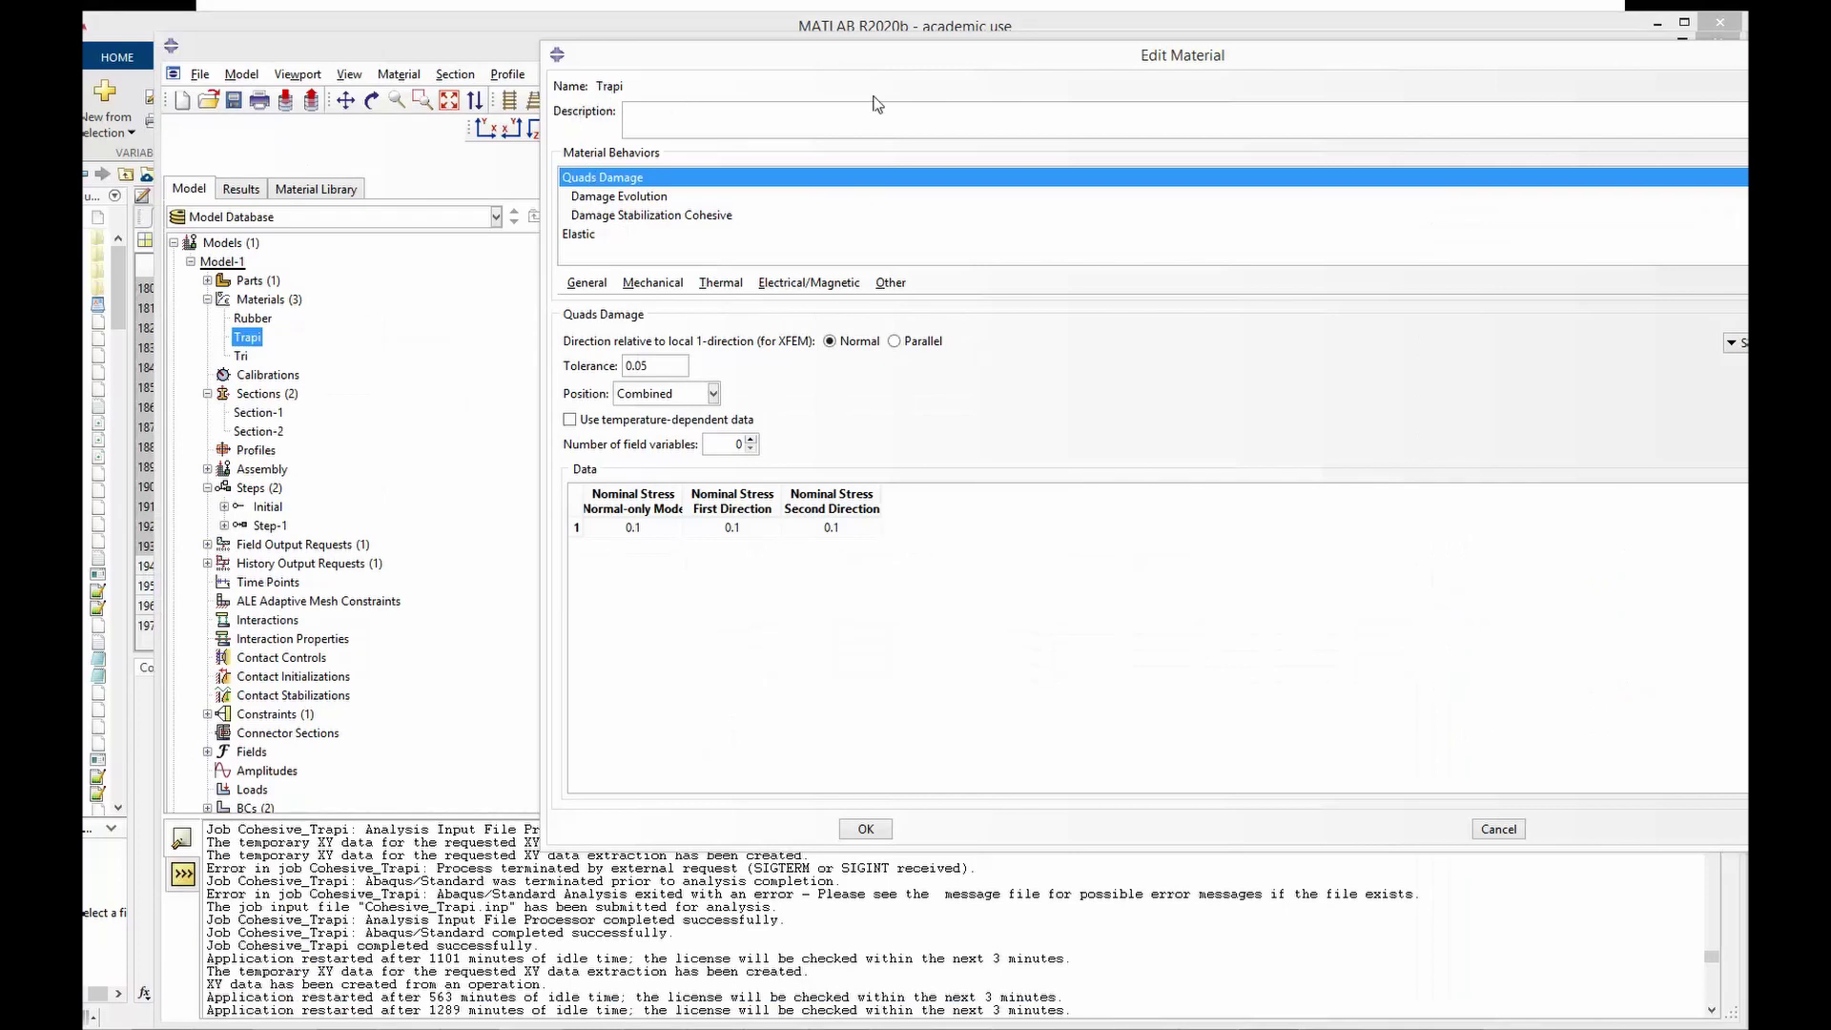
click(602, 202)
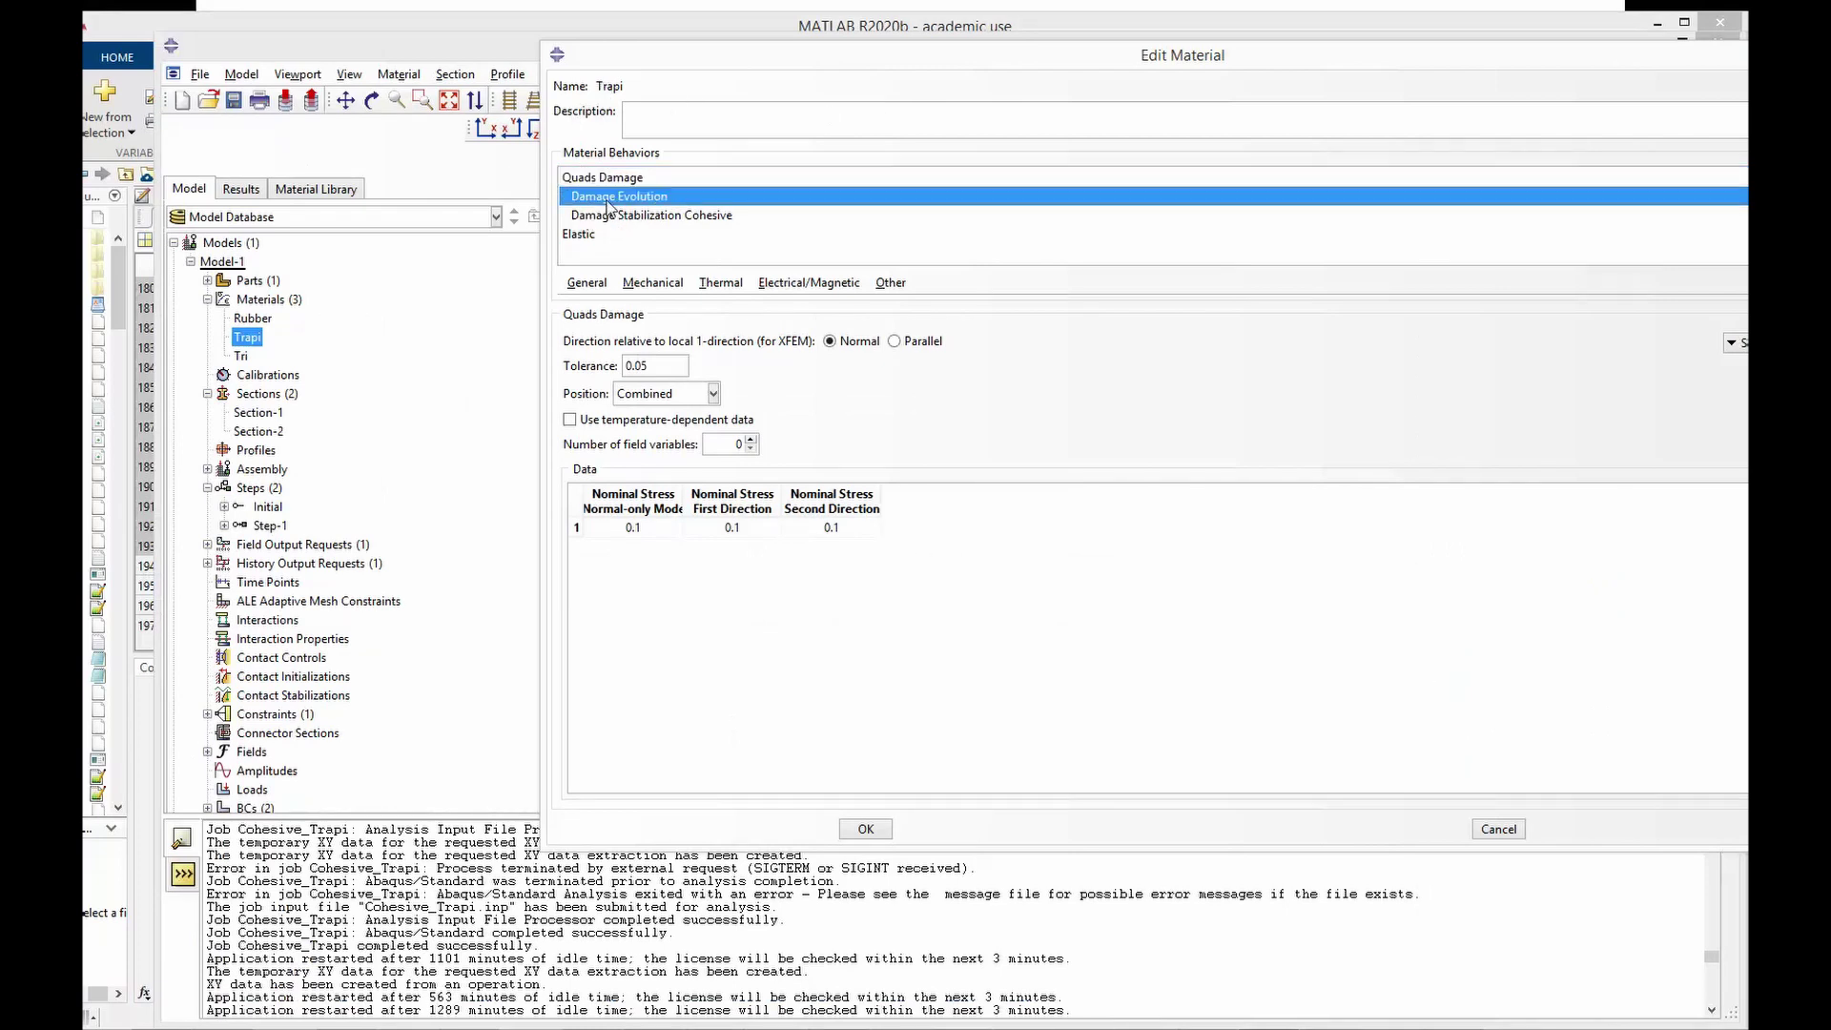
drag(930, 603, 1080, 962)
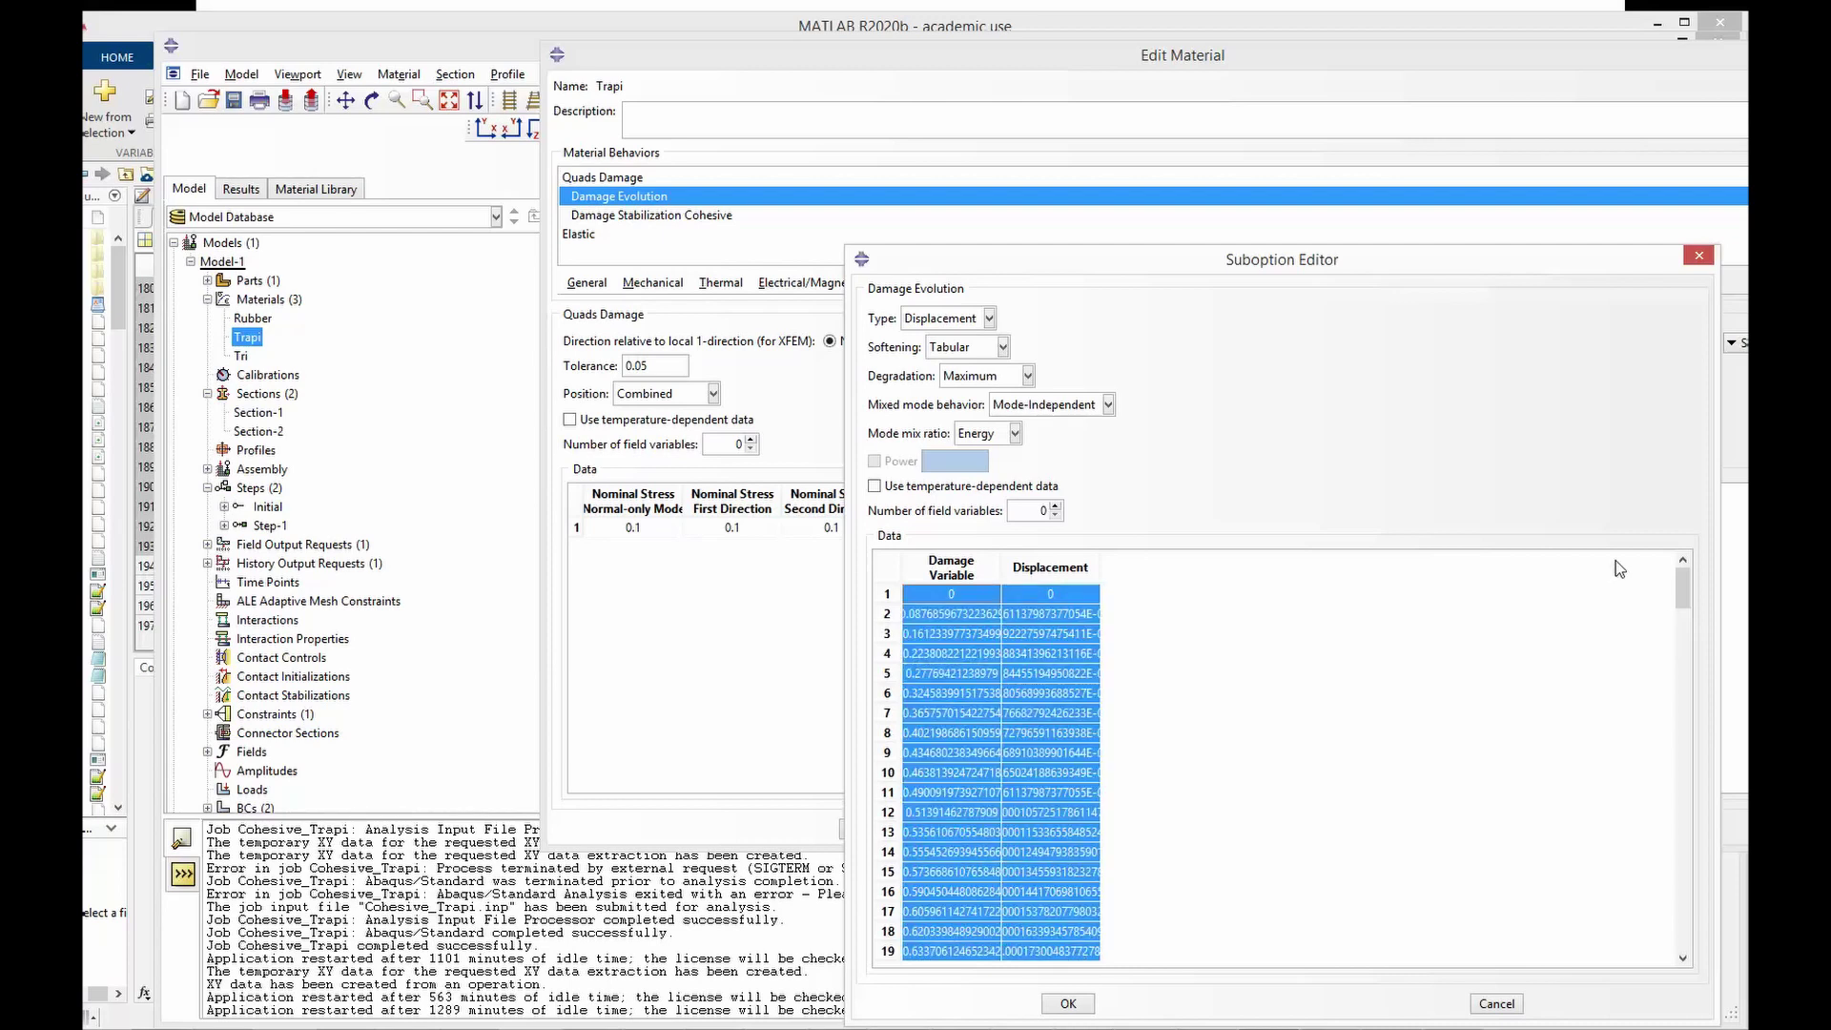
drag(1684, 601, 1688, 944)
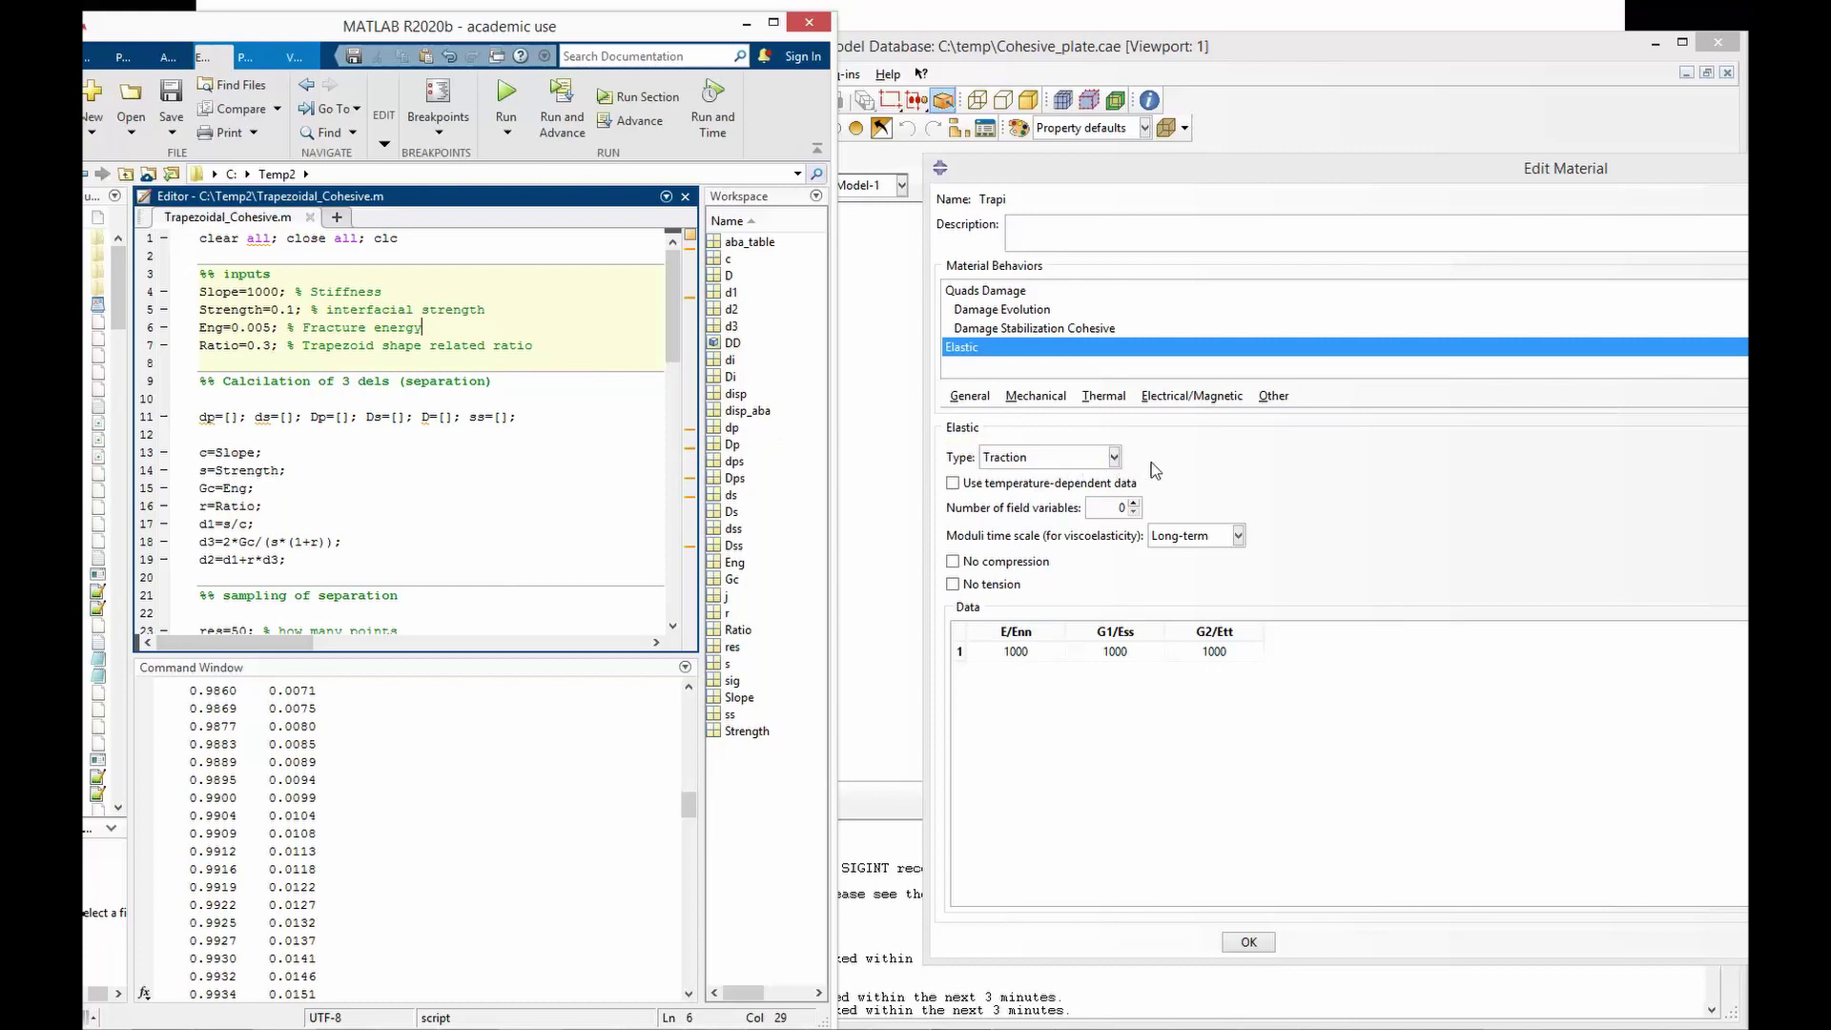
- Review Trapi's Quads Damage criterion among the traction separation laws and compare its nominal stresses with the MATLAB script's interfacial strength
click(970, 294)
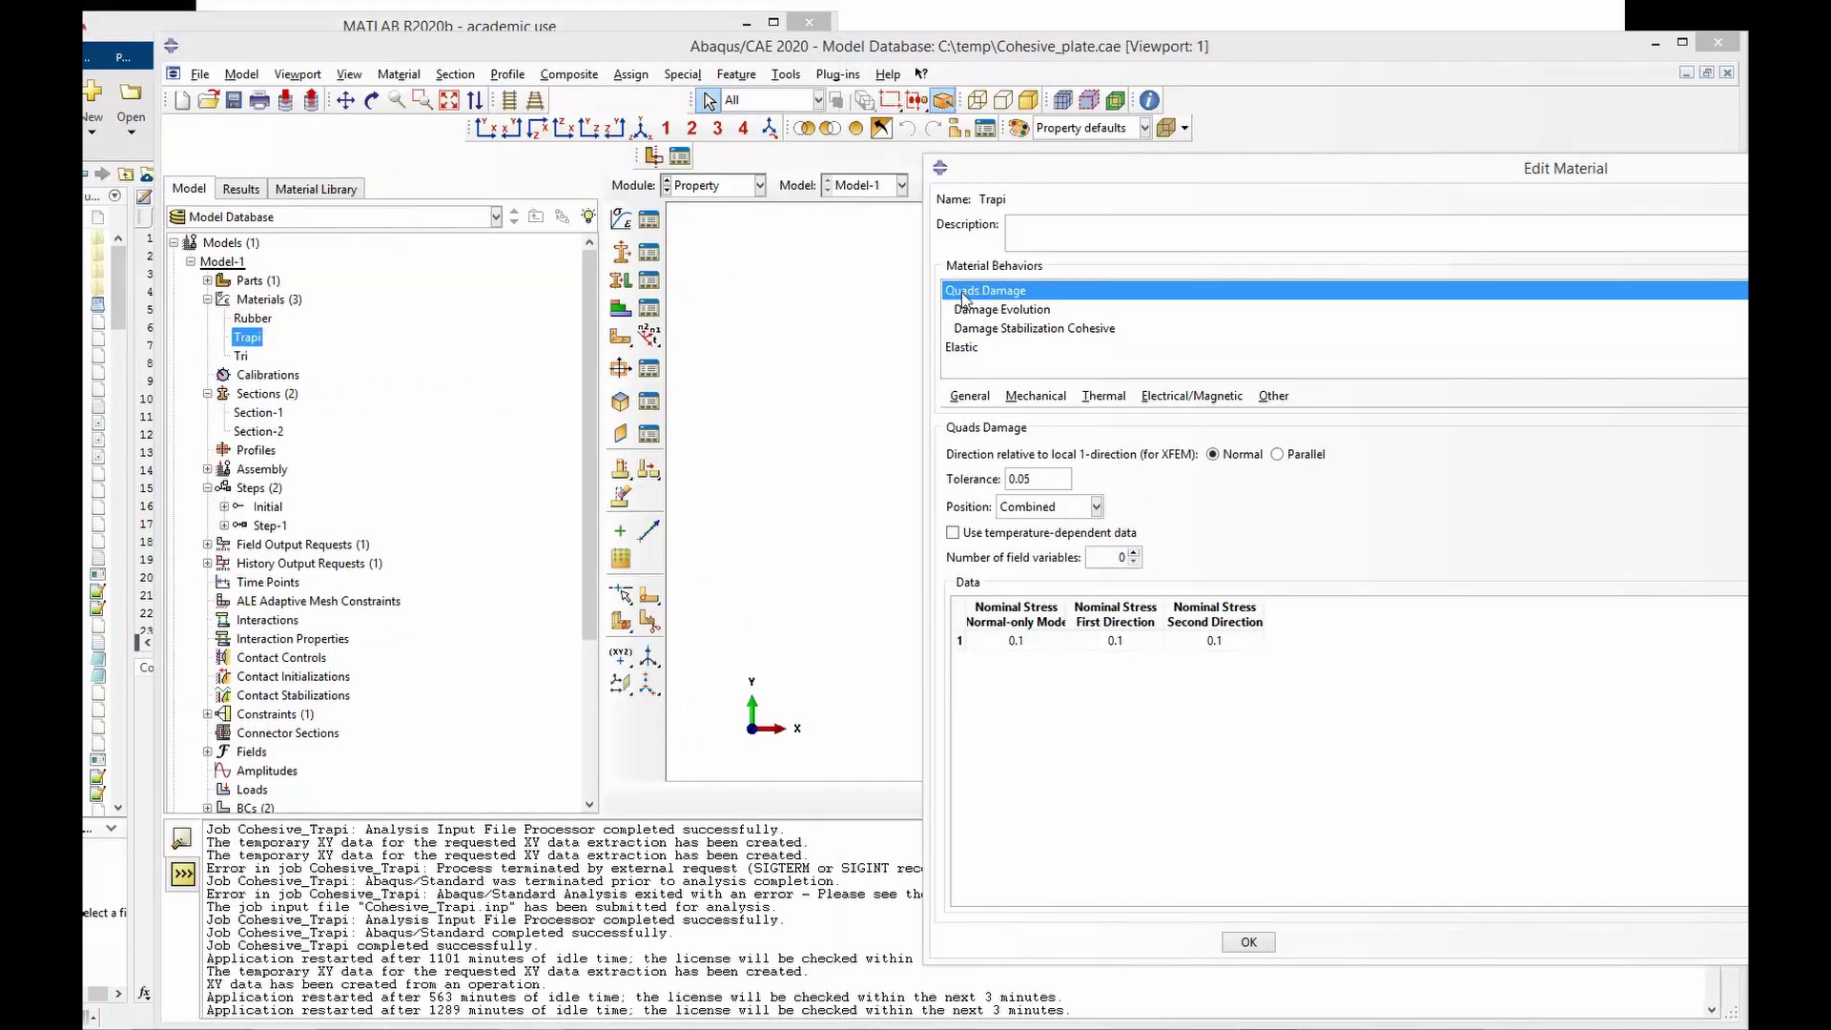
click(1036, 396)
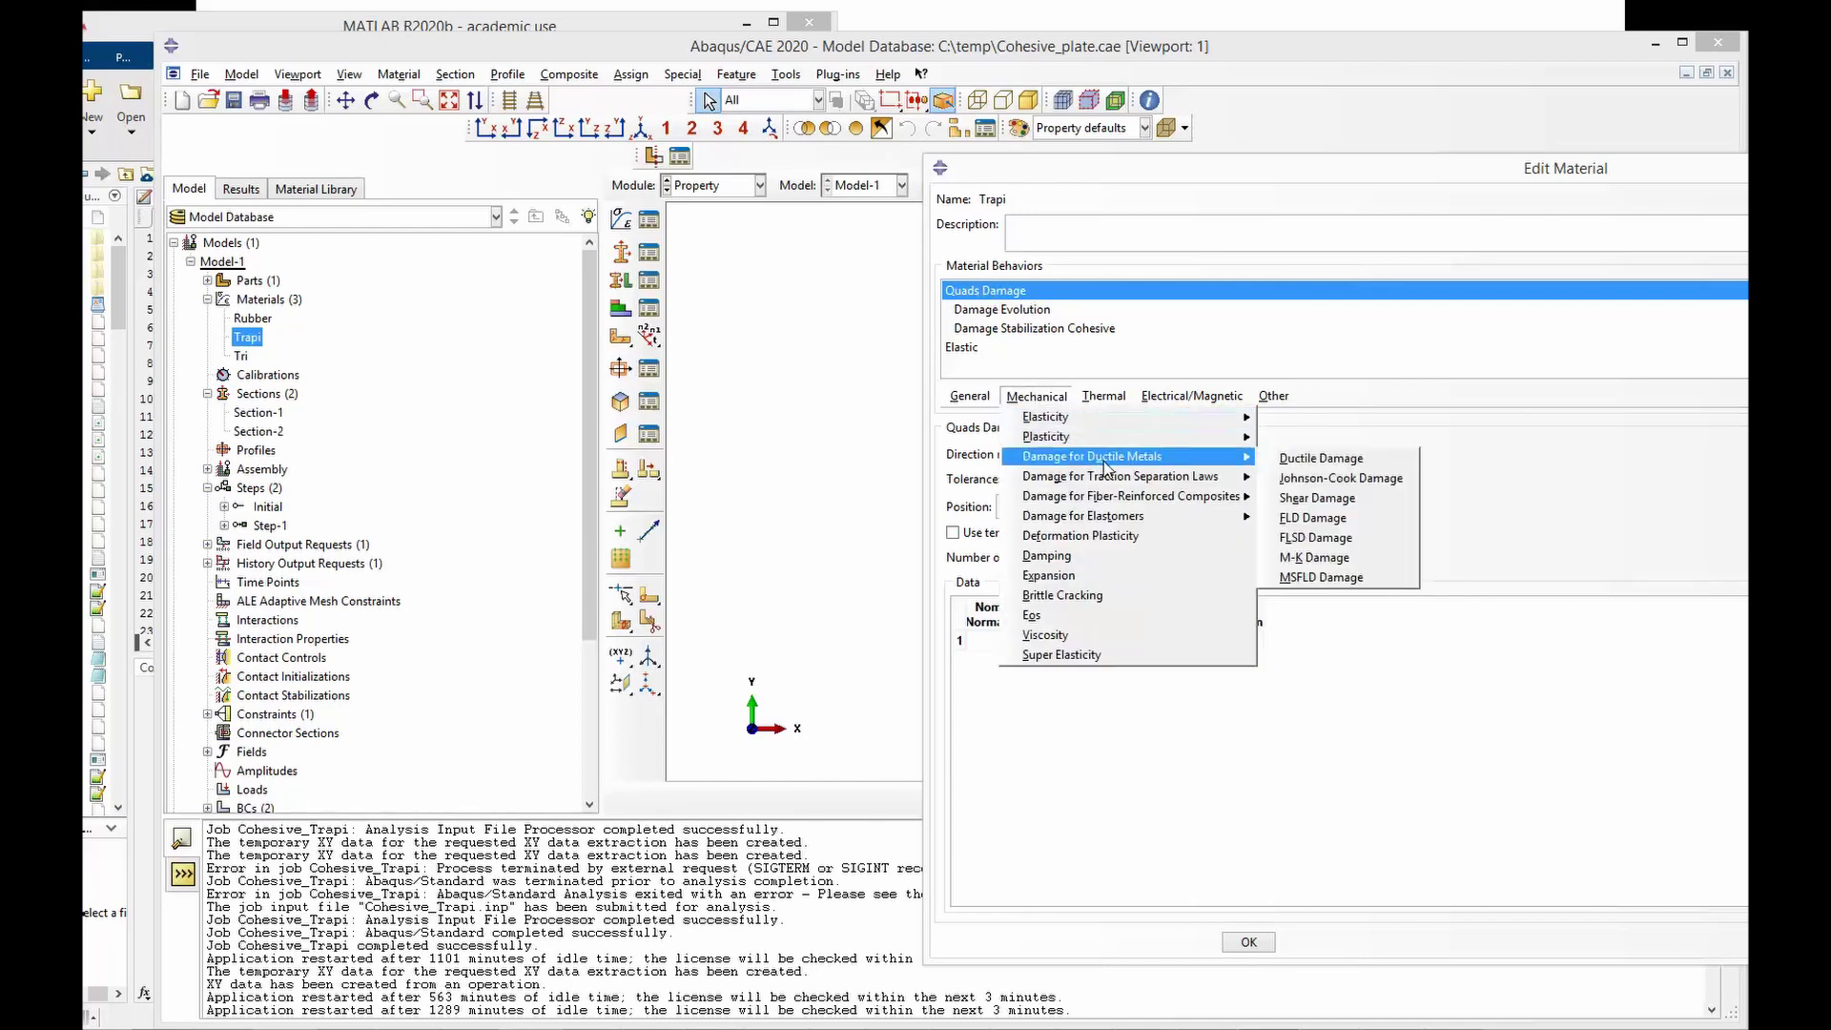
mouse_move(1191, 484)
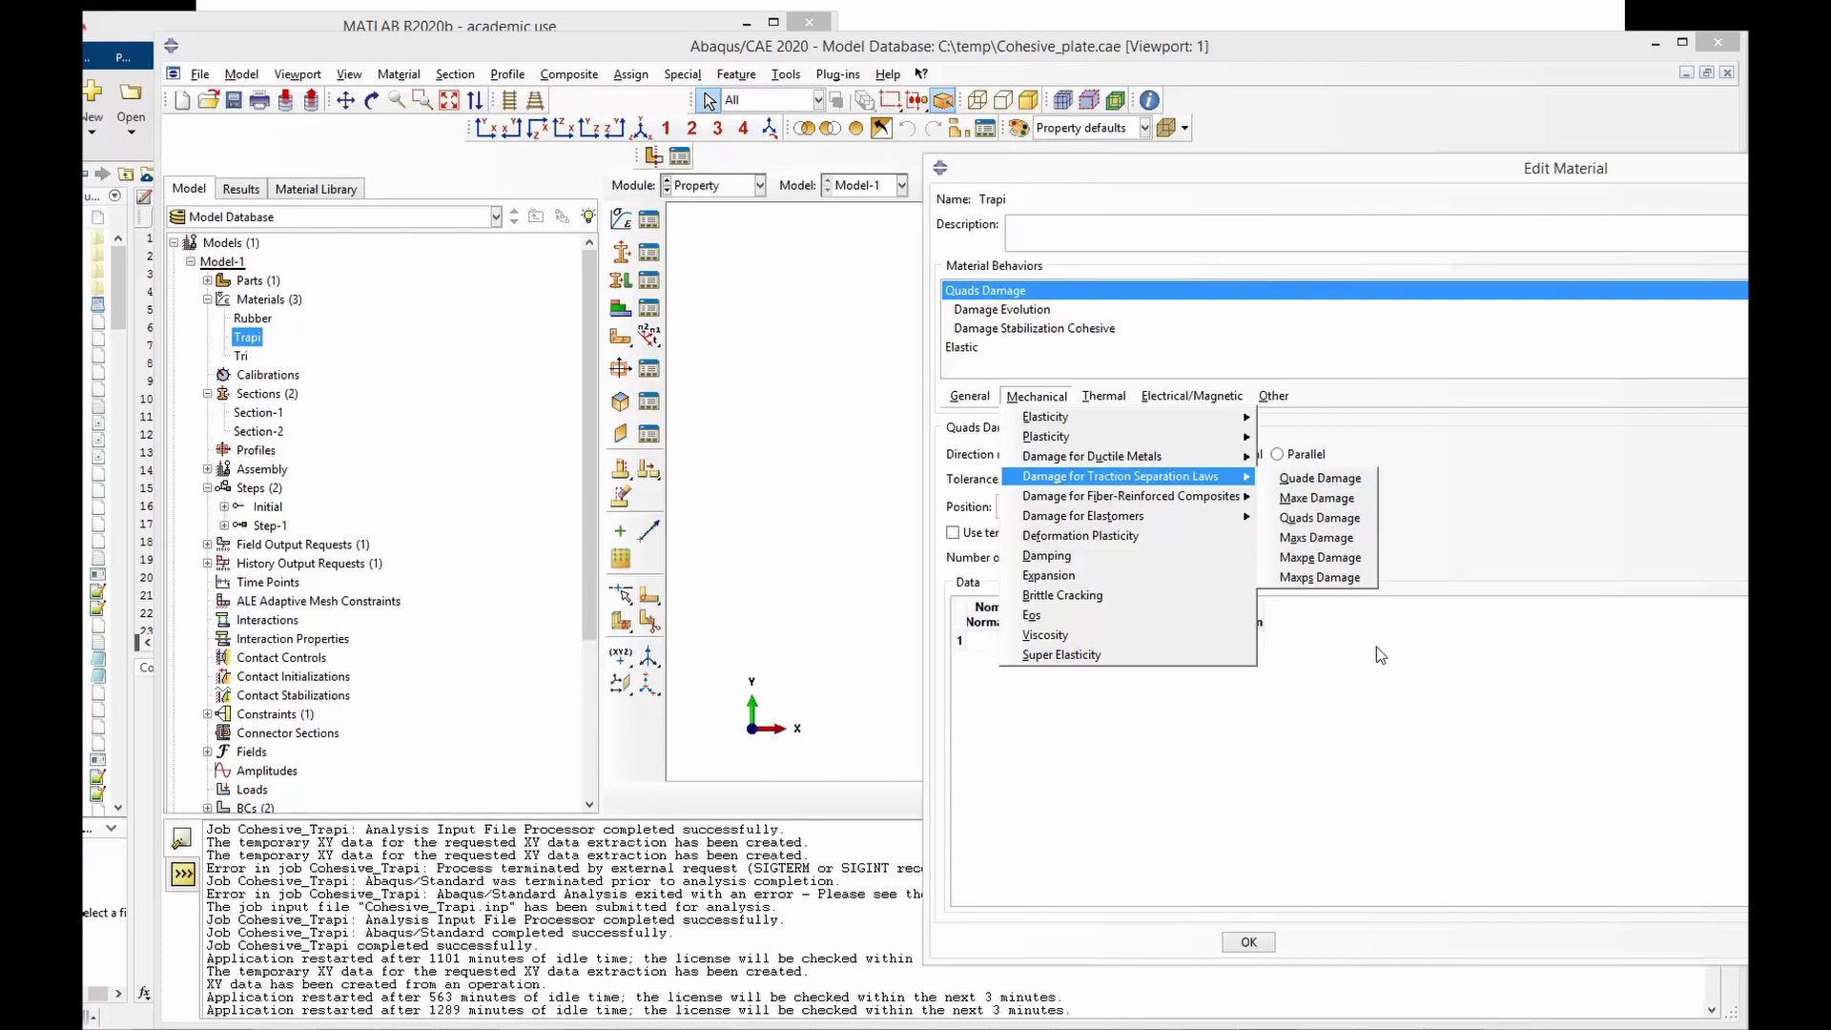
click(1383, 706)
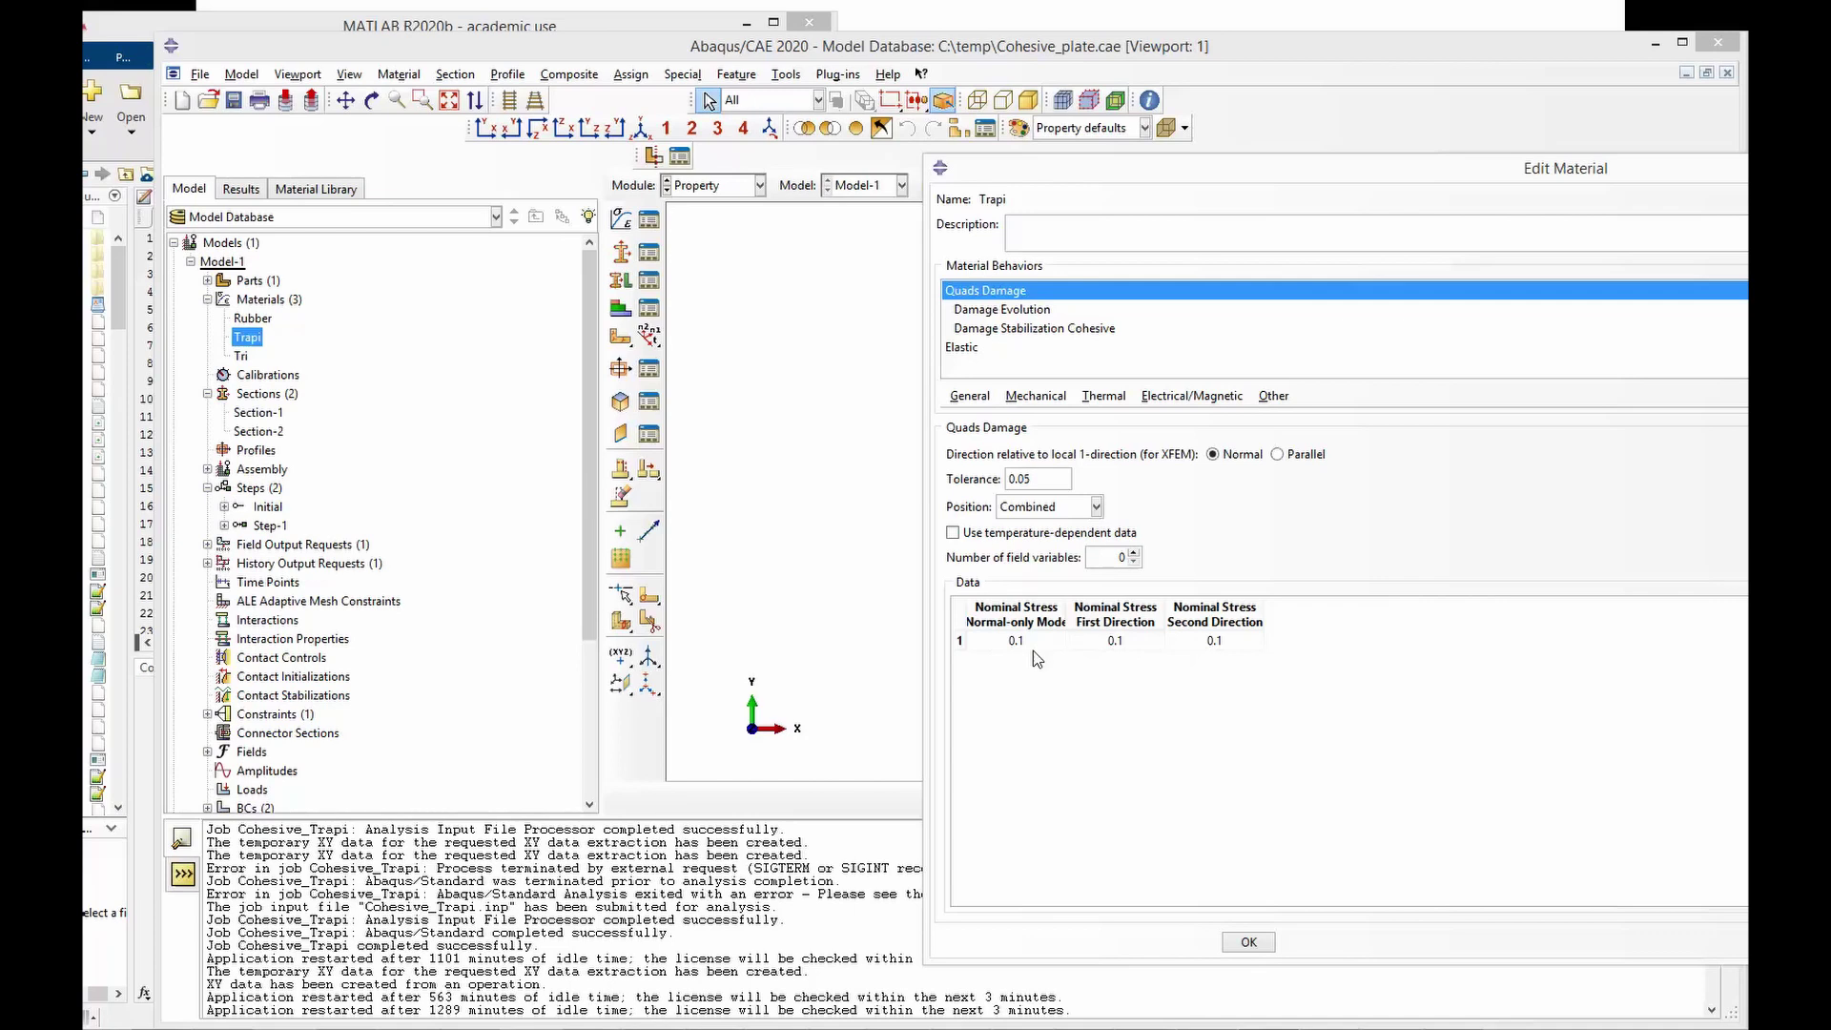
key(alt+Tab)
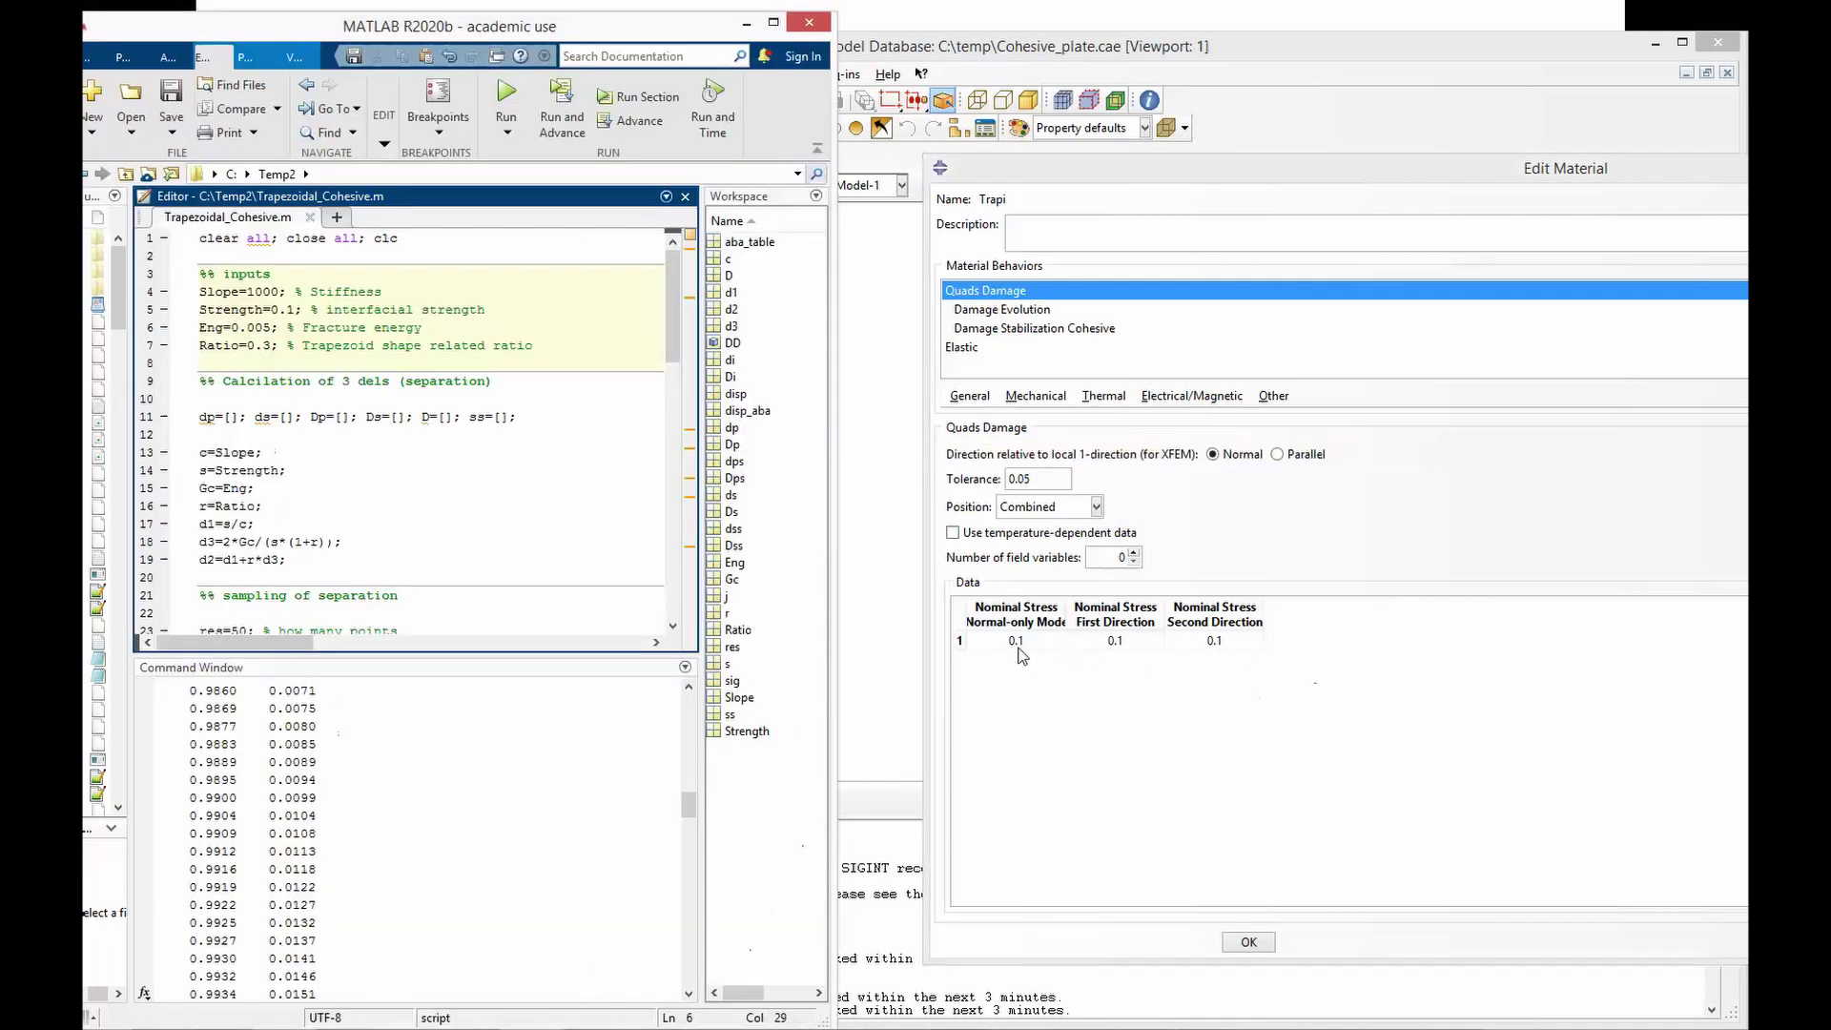
drag(502, 307, 191, 311)
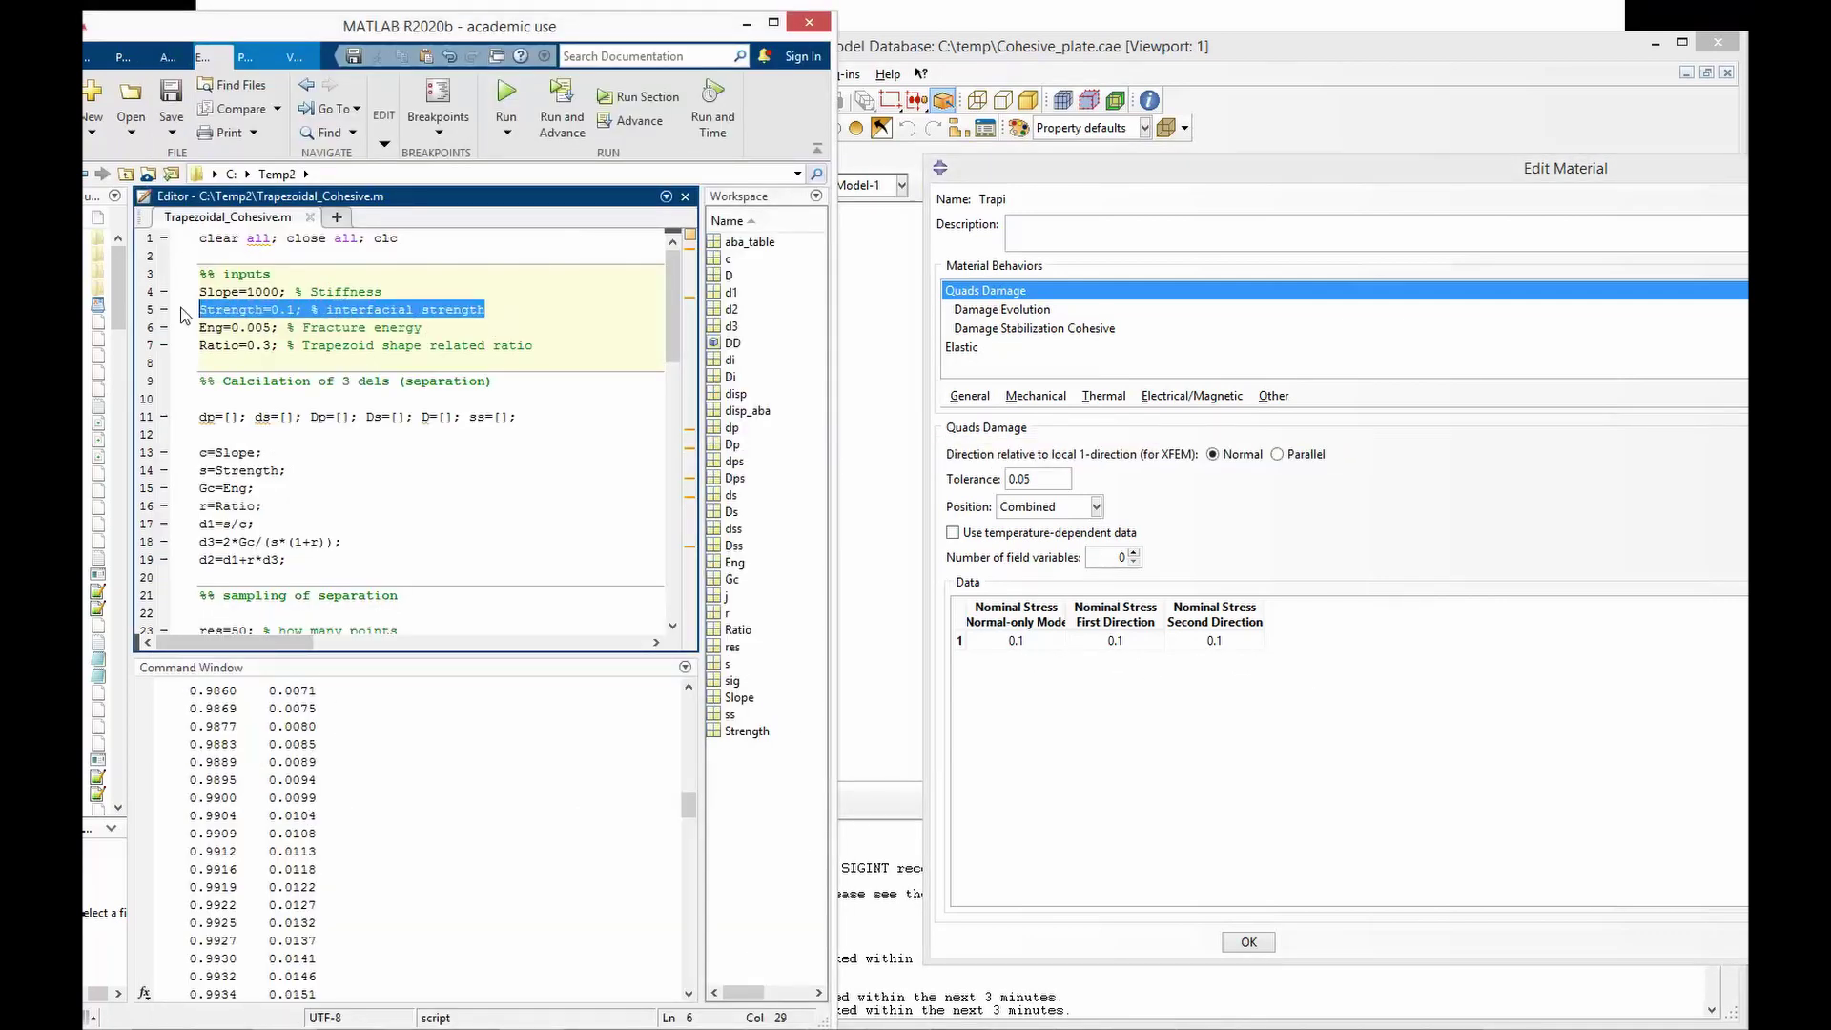
click(453, 345)
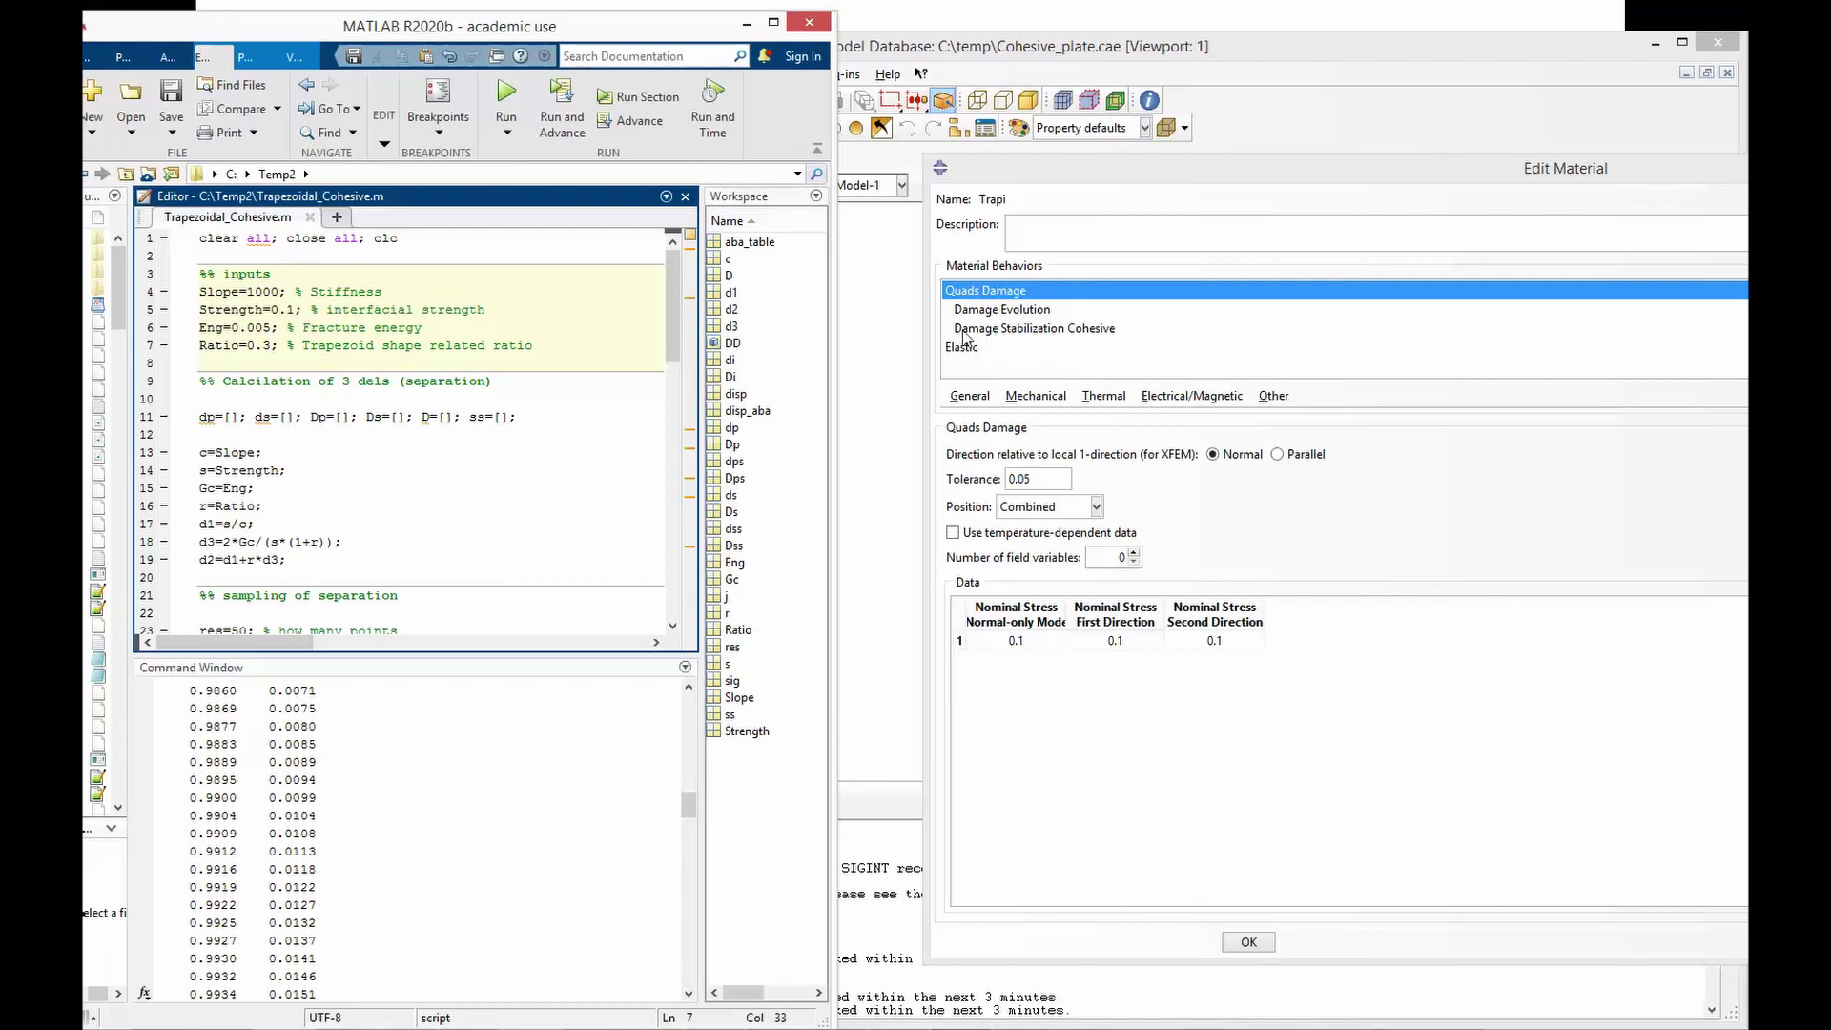
- Check the viscosity coefficient in Trapi's Damage Stabilization Cohesive suboption and accept it
double_click(1055, 330)
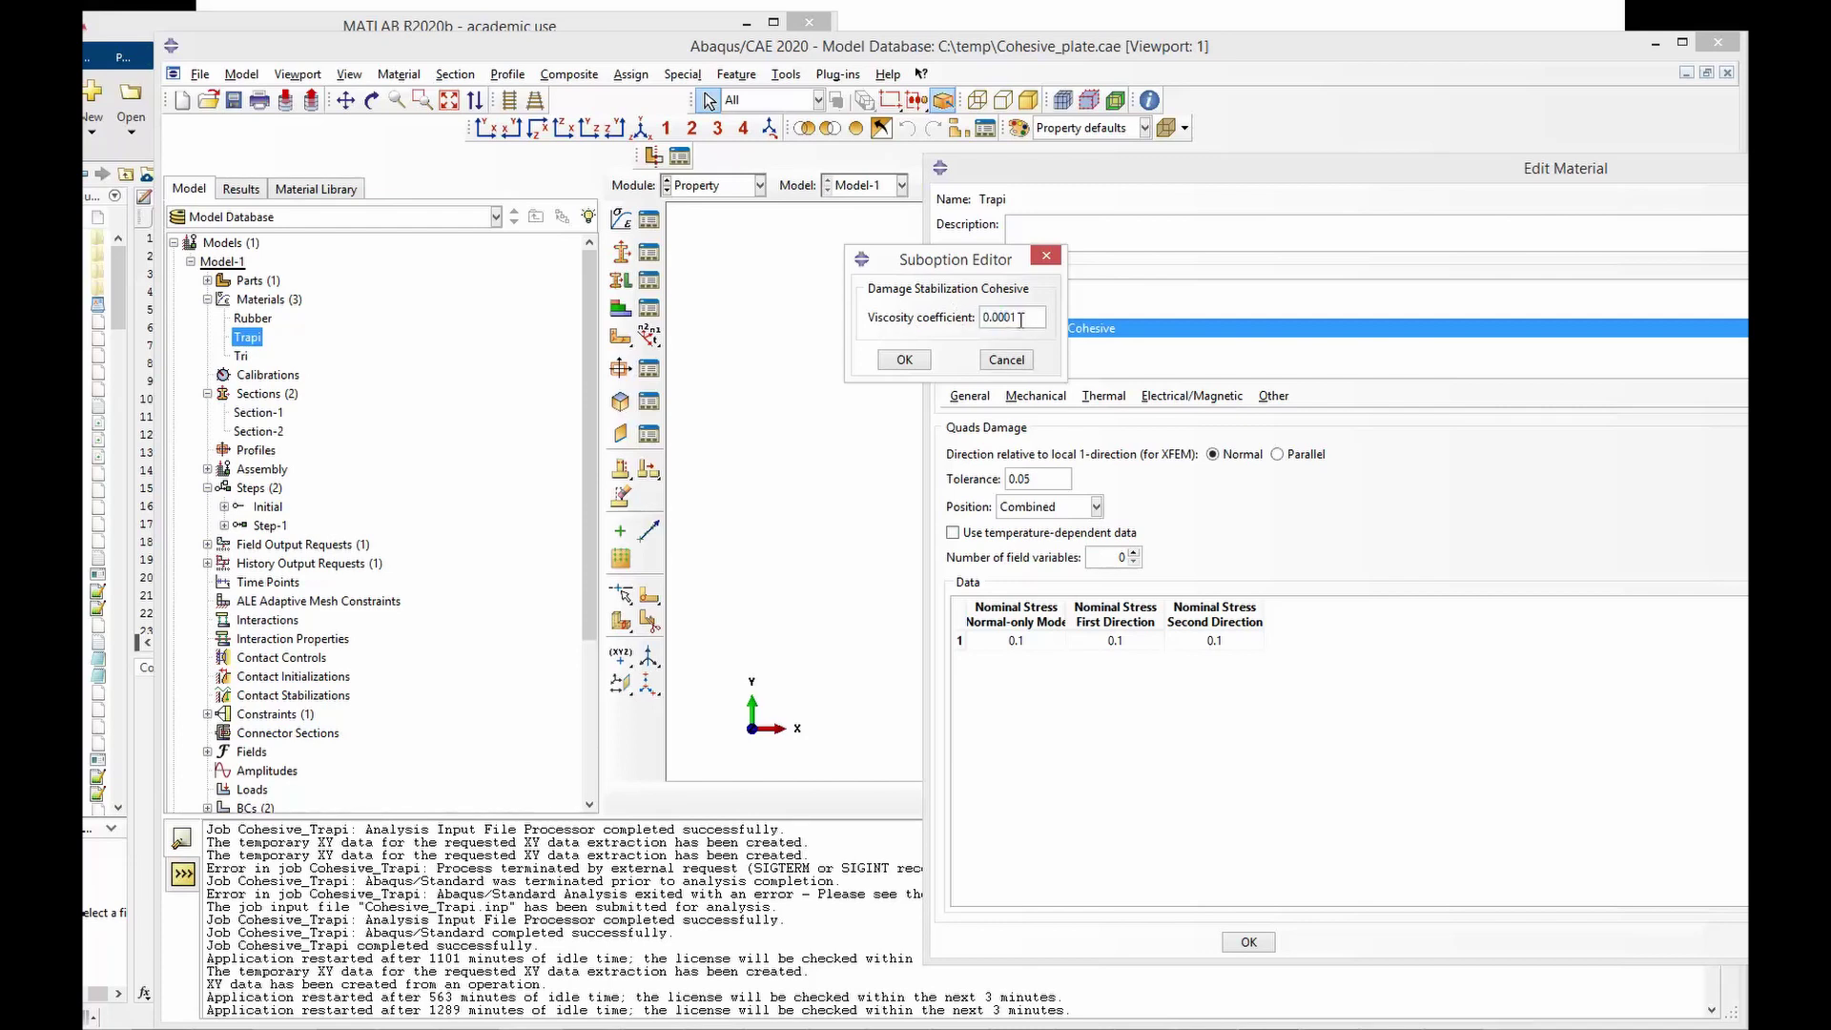
click(915, 367)
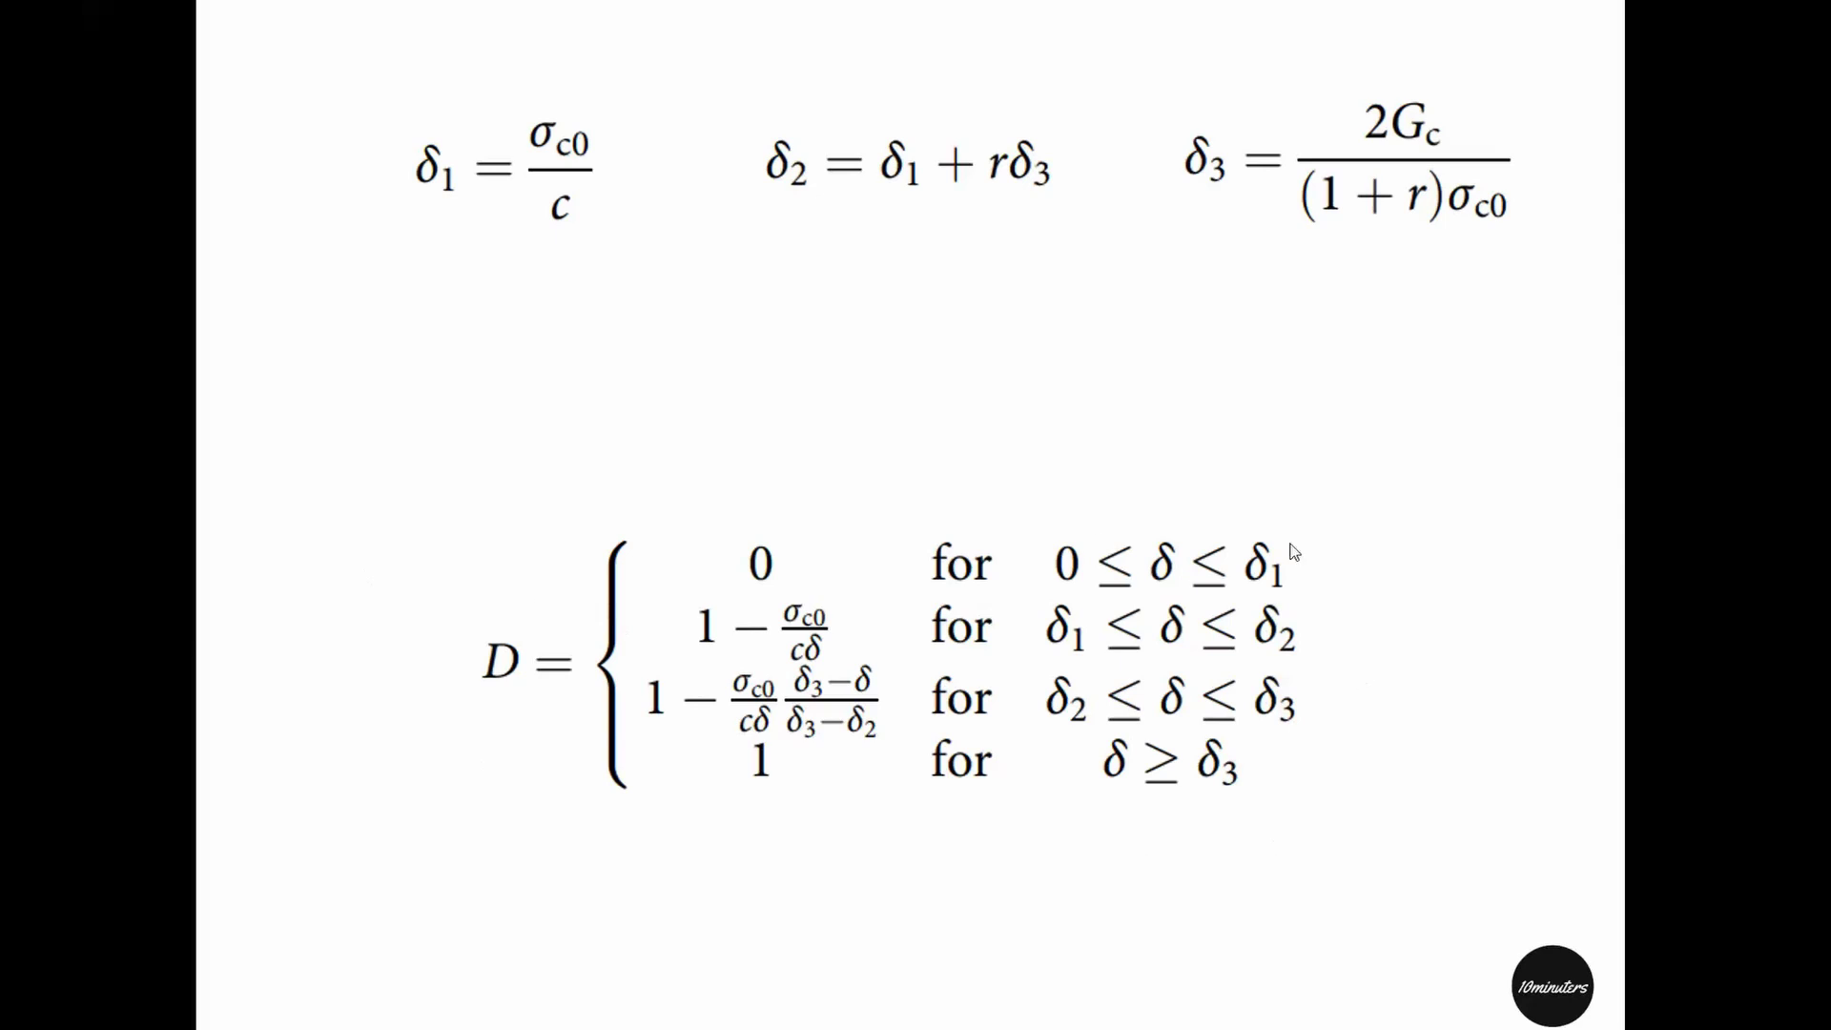
- Show the trapezoidal traction-separation diagram and bring up the MATLAB script beside it for comparison
key(Right)
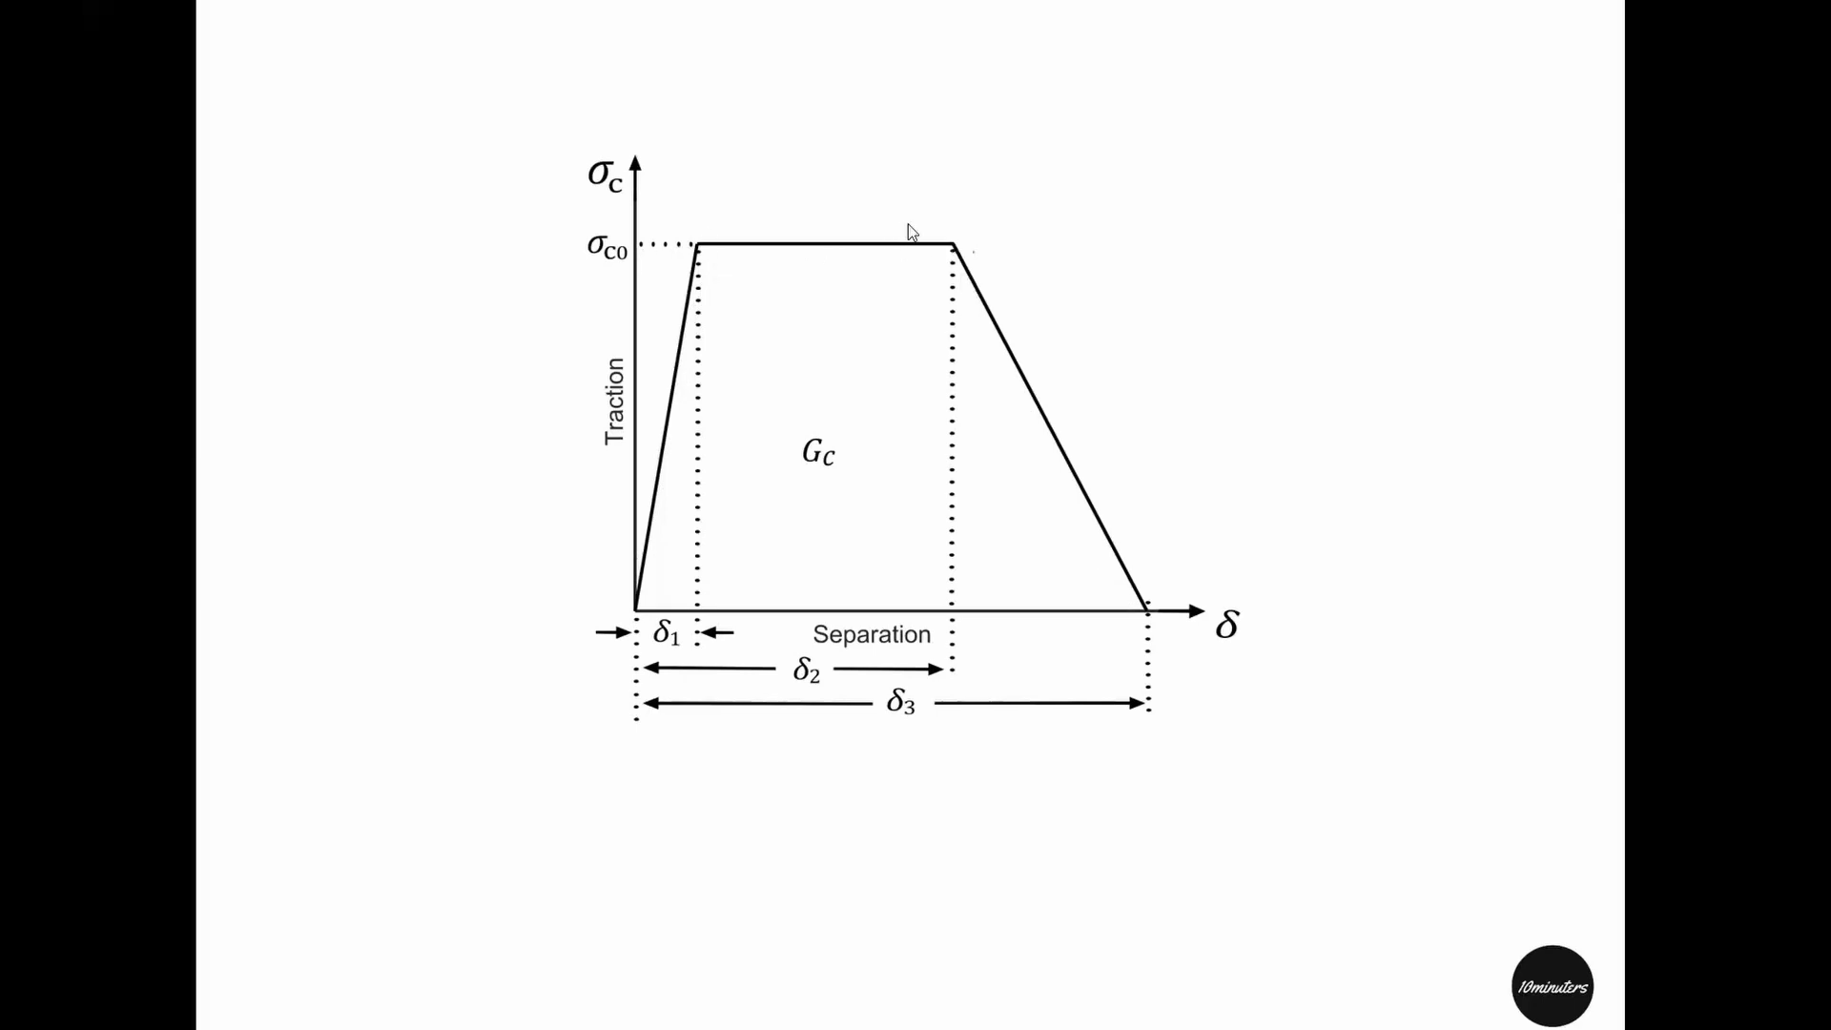
key(alt+Tab)
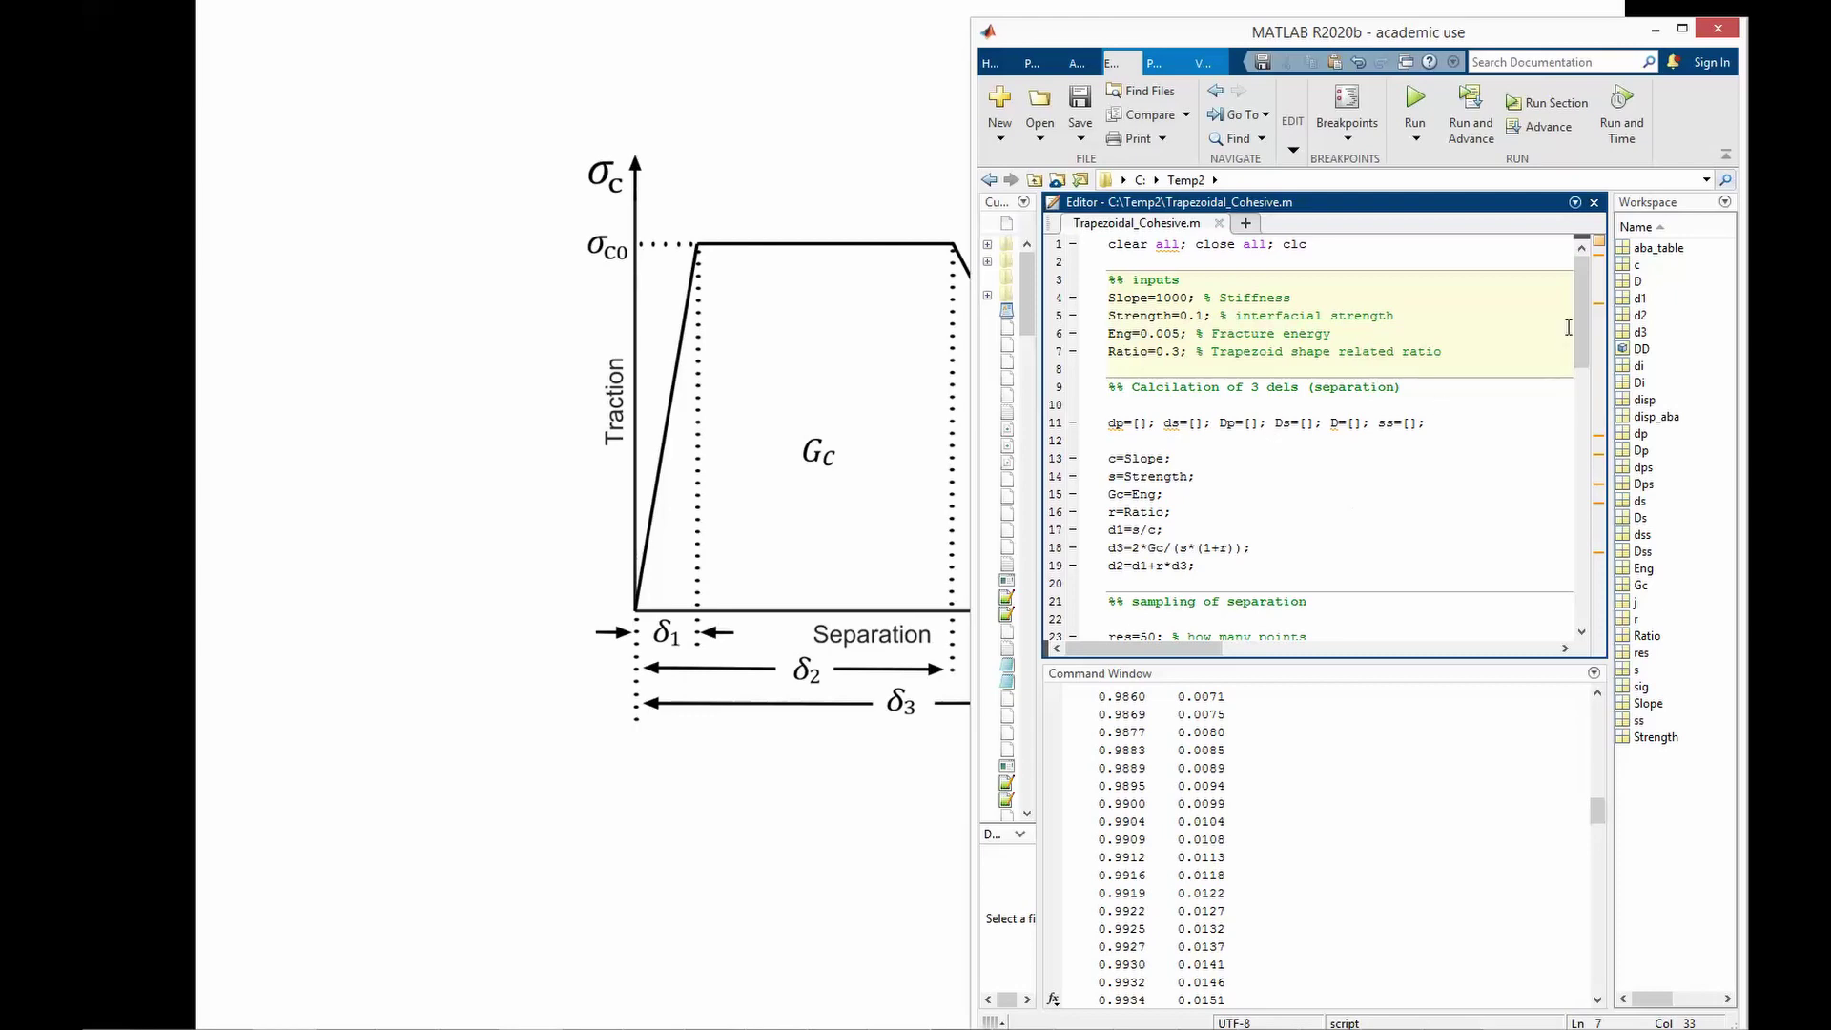
scroll(1568, 327, down, 5)
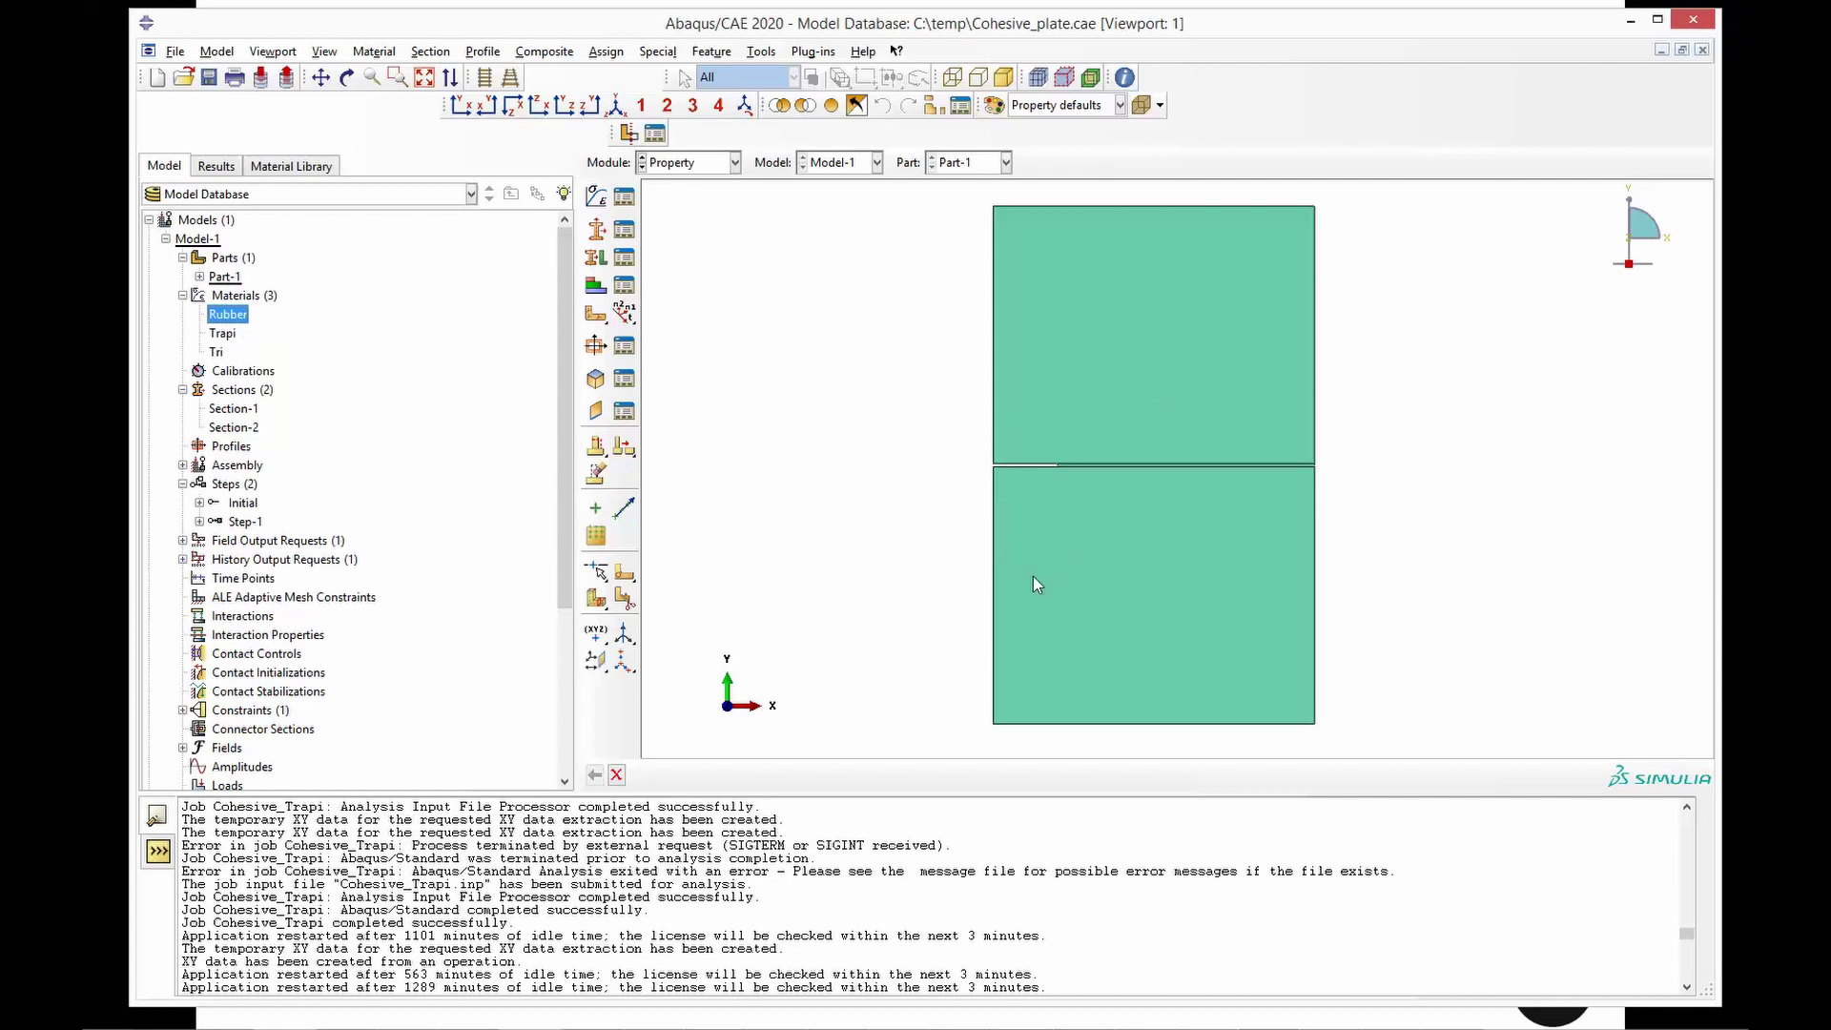
- Inspect the elastic properties of the Rubber material and the thin cohesive layer between the plate halves
double_click(230, 318)
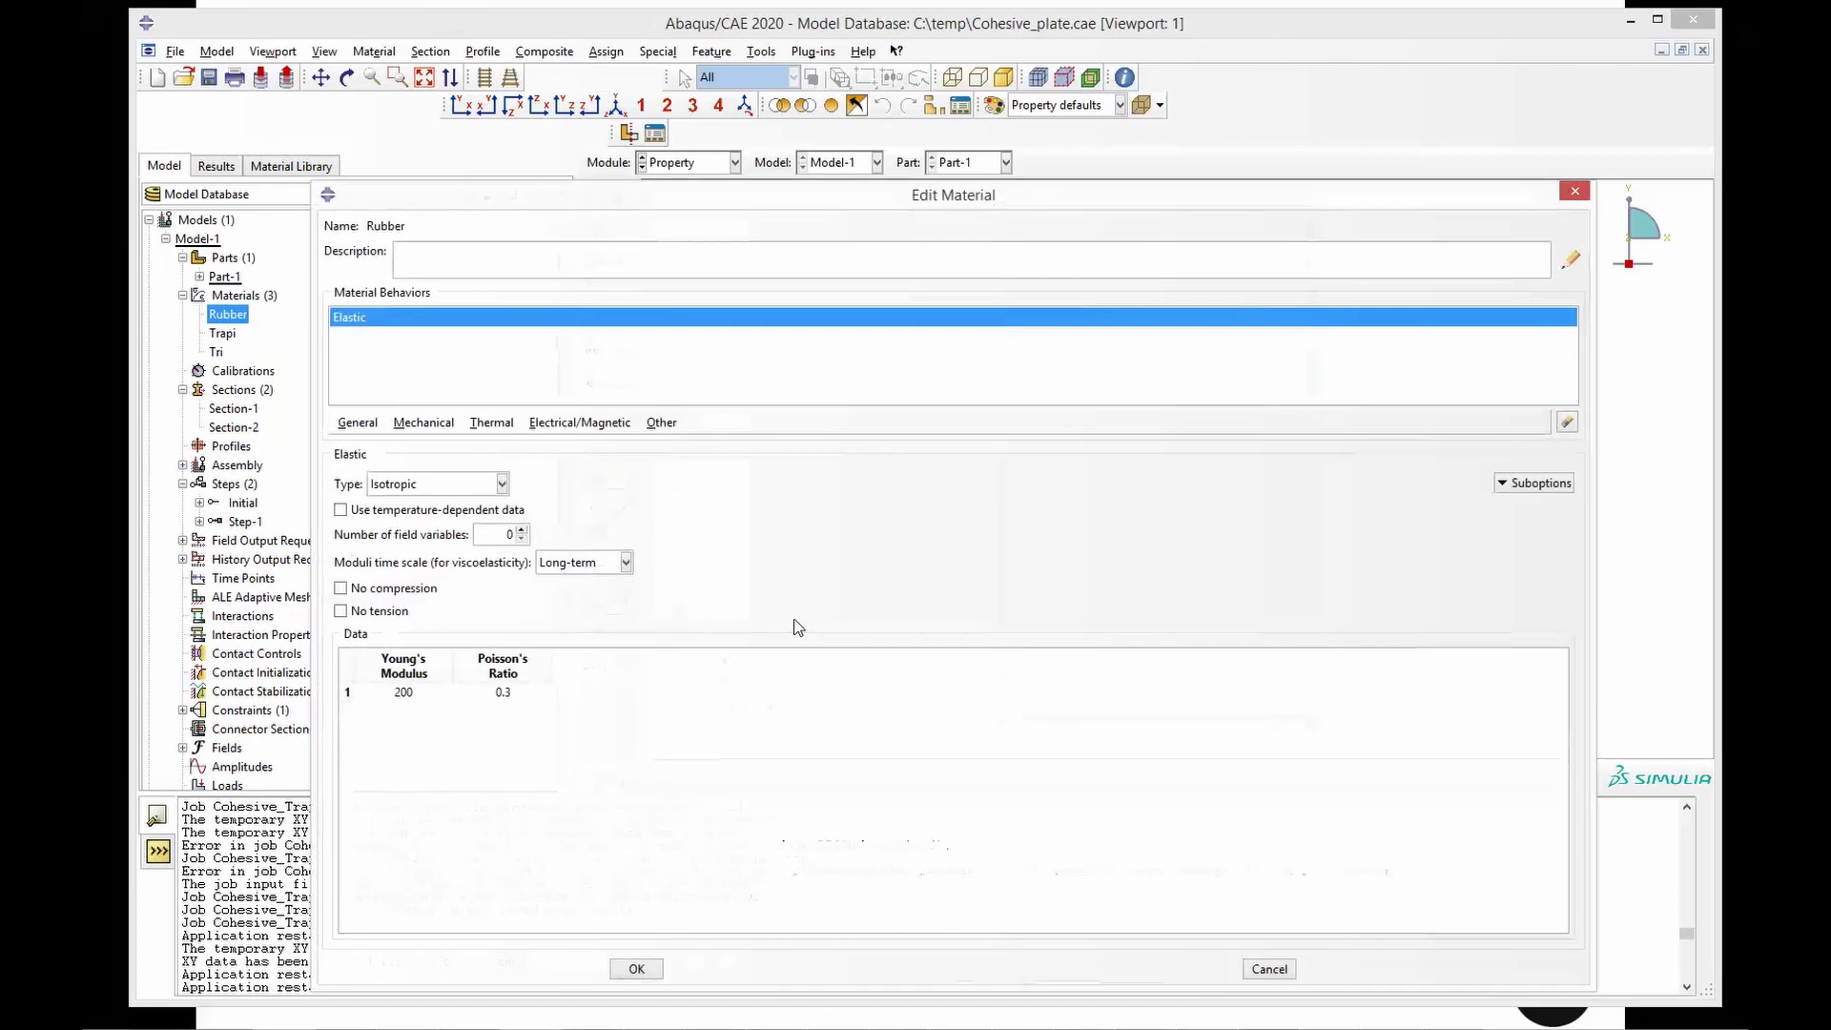
click(636, 968)
scroll(1106, 479, down, 2)
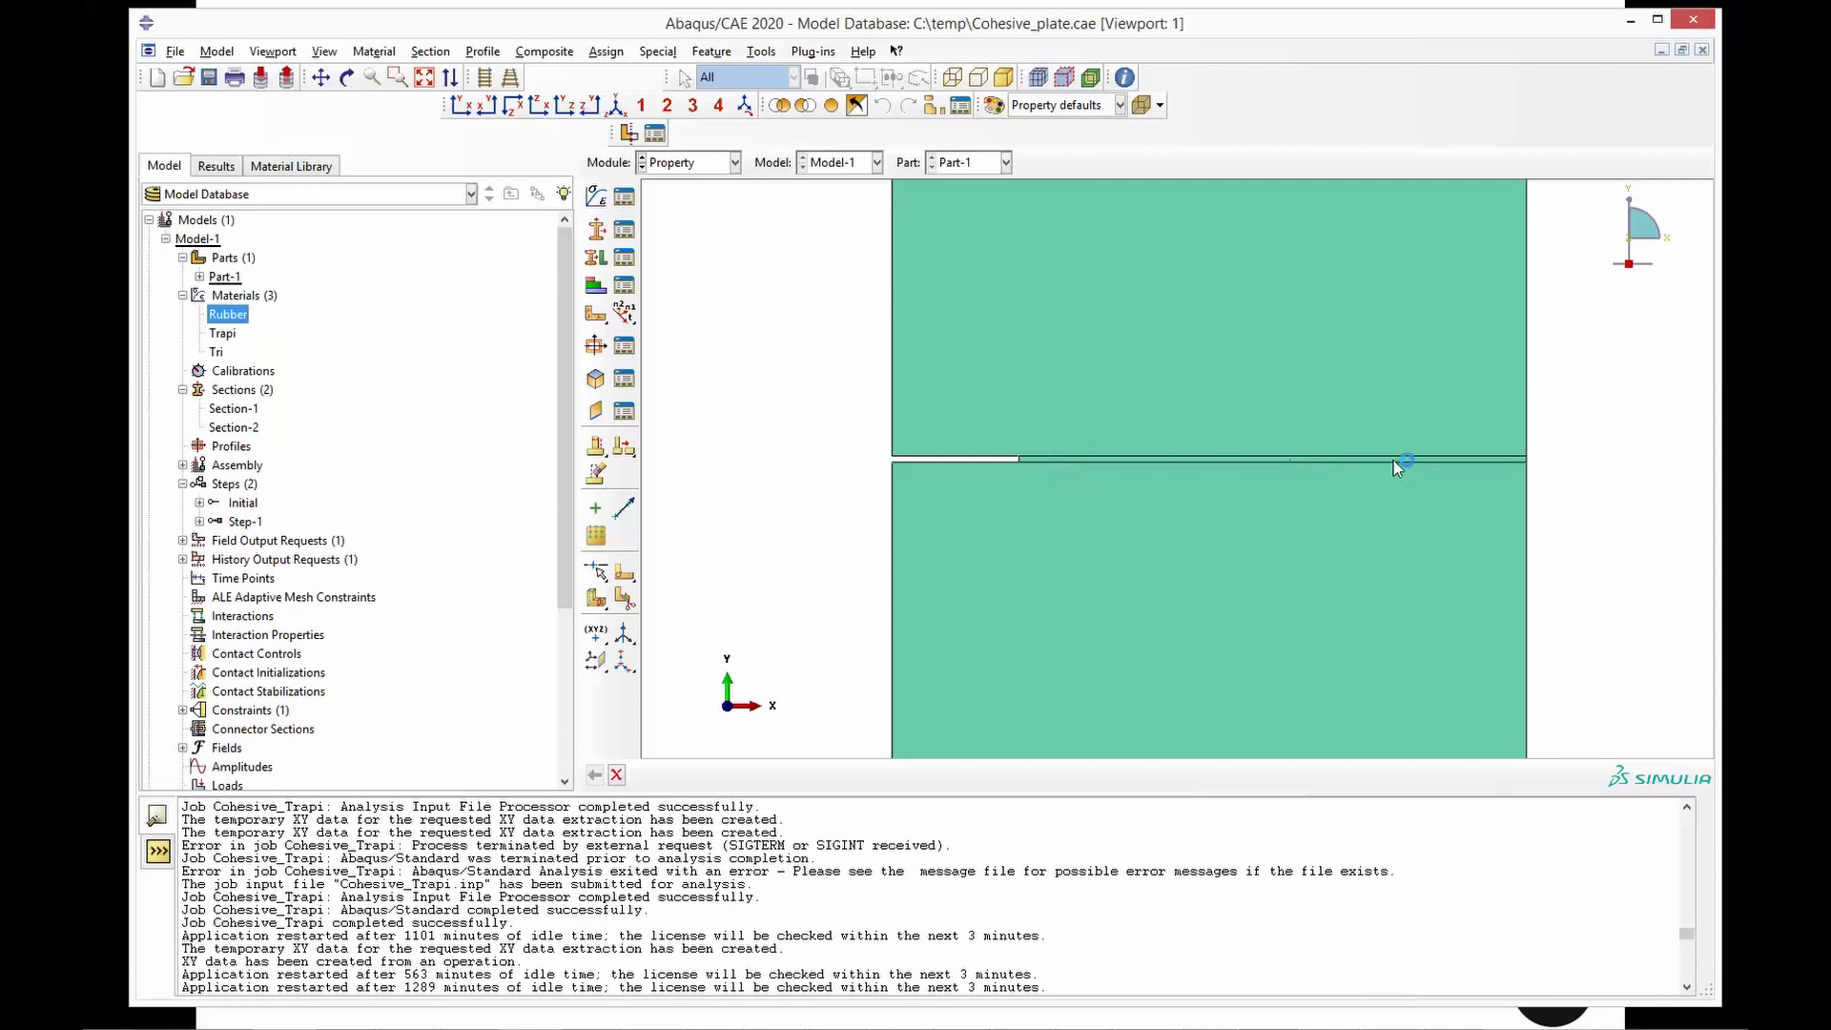
- Check the material, traction separation response and thickness settings of cohesive section Section-2
double_click(234, 427)
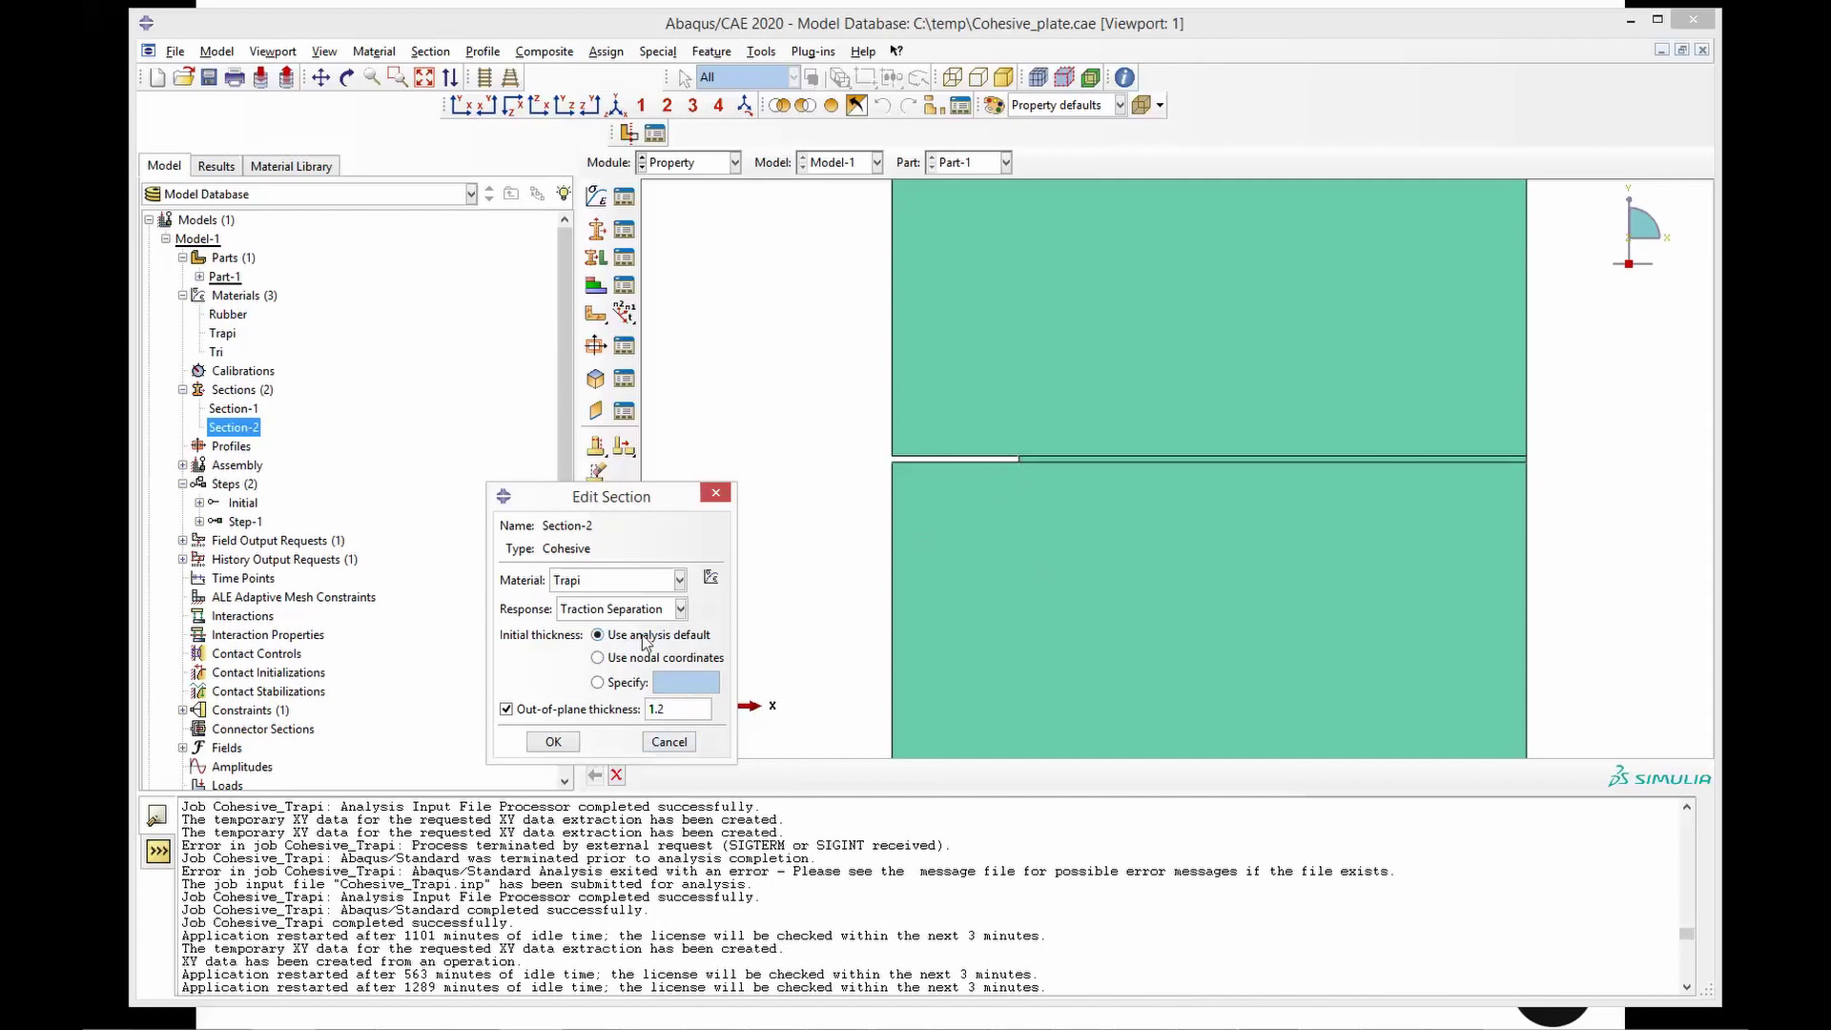
drag(612, 501, 657, 344)
click(598, 585)
- Switch to the Mesh module and review the cohesive element type and element controls of the thin interface layer
click(734, 162)
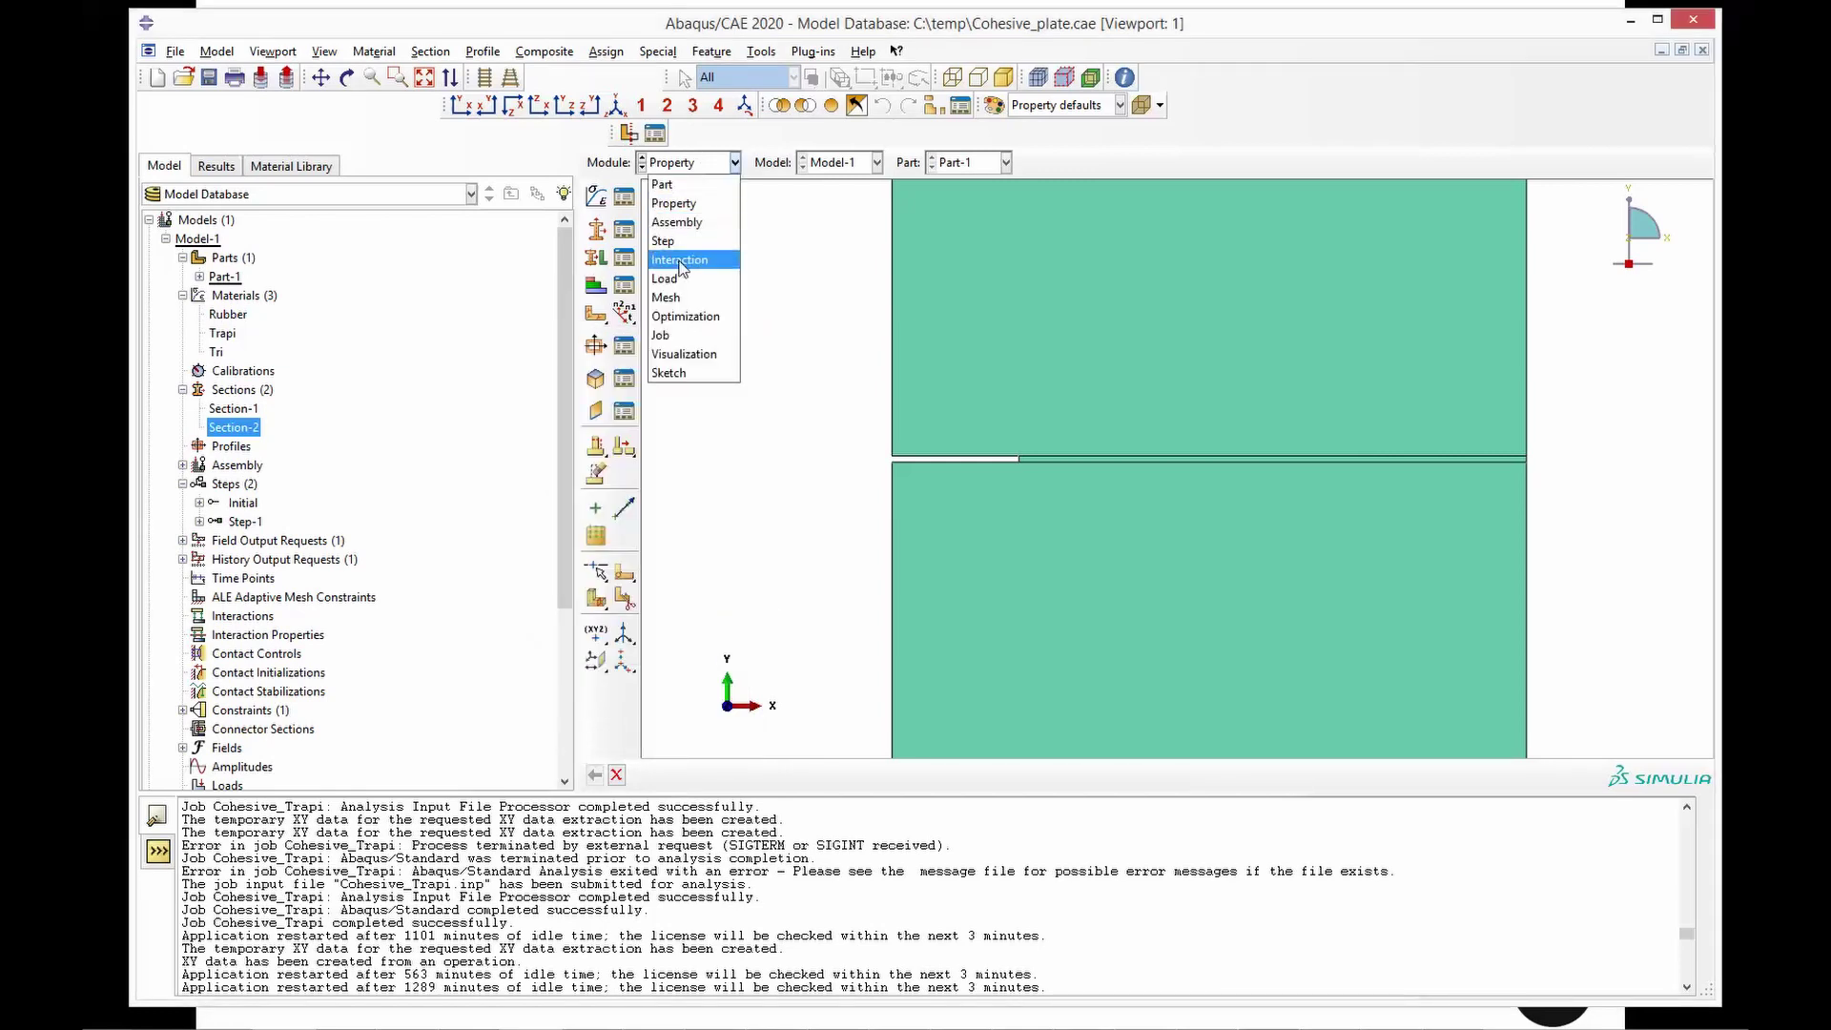
click(678, 297)
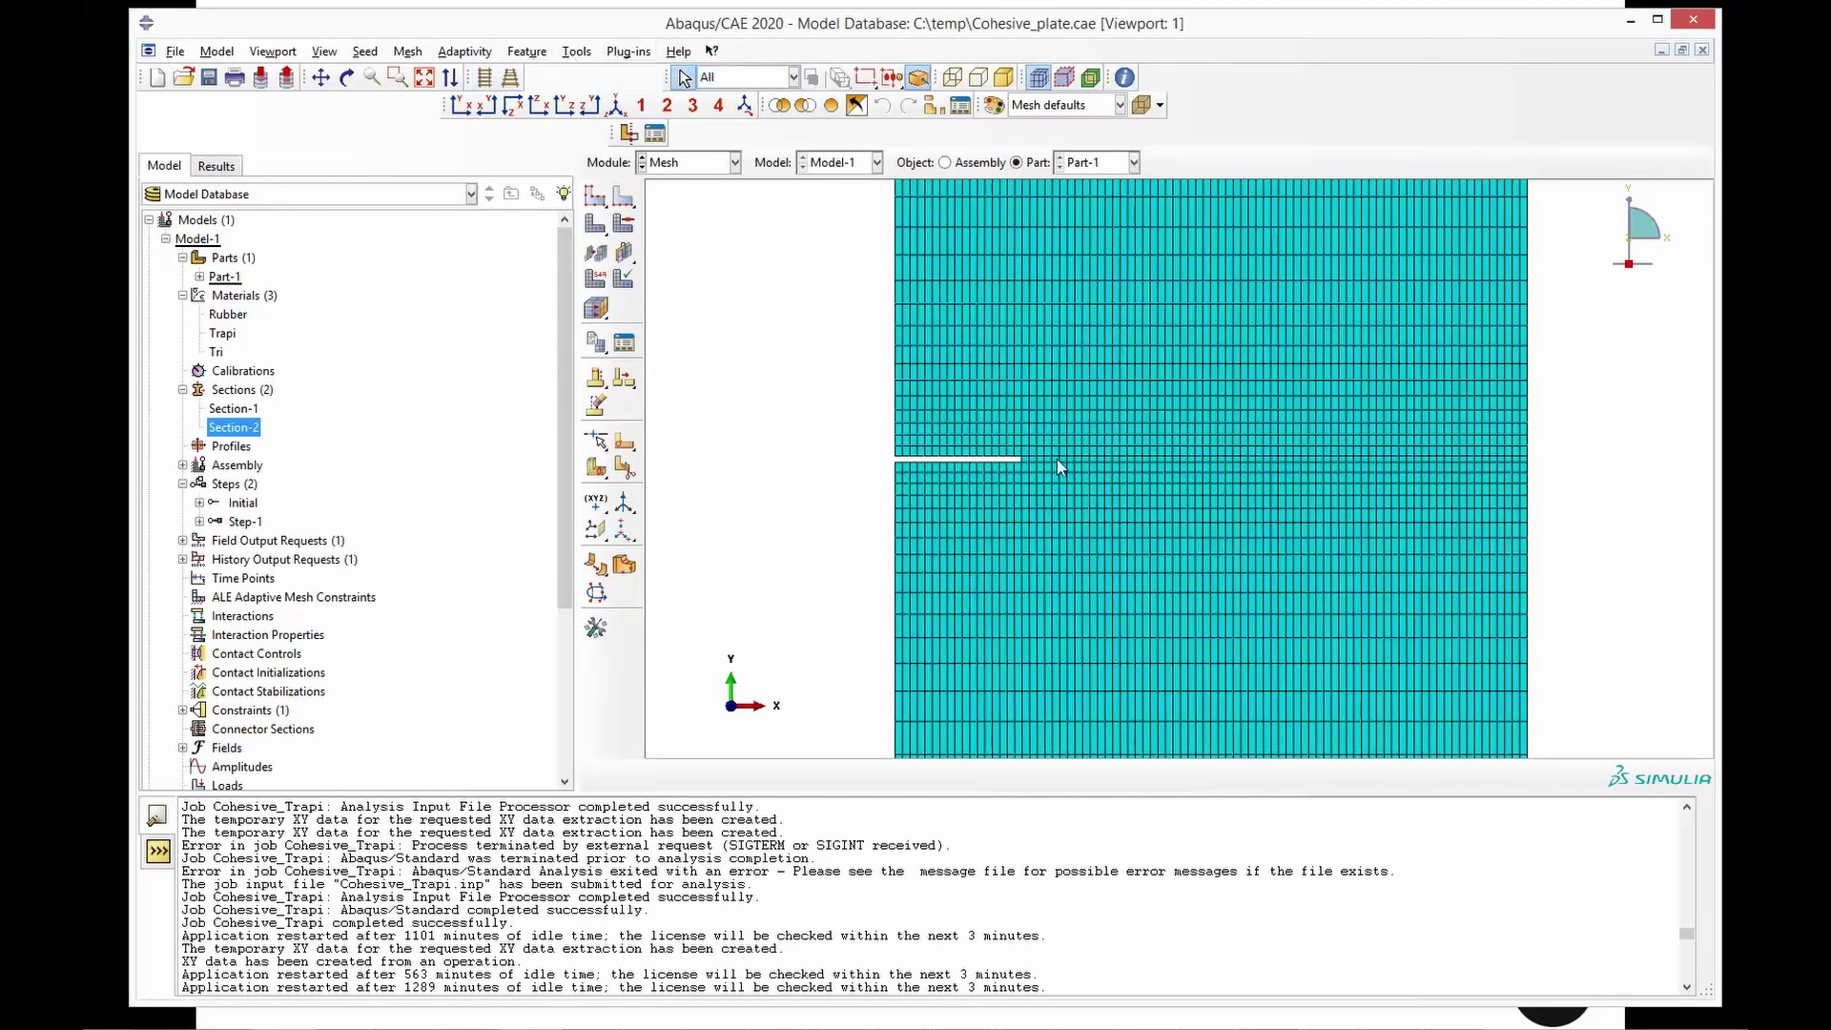
click(408, 51)
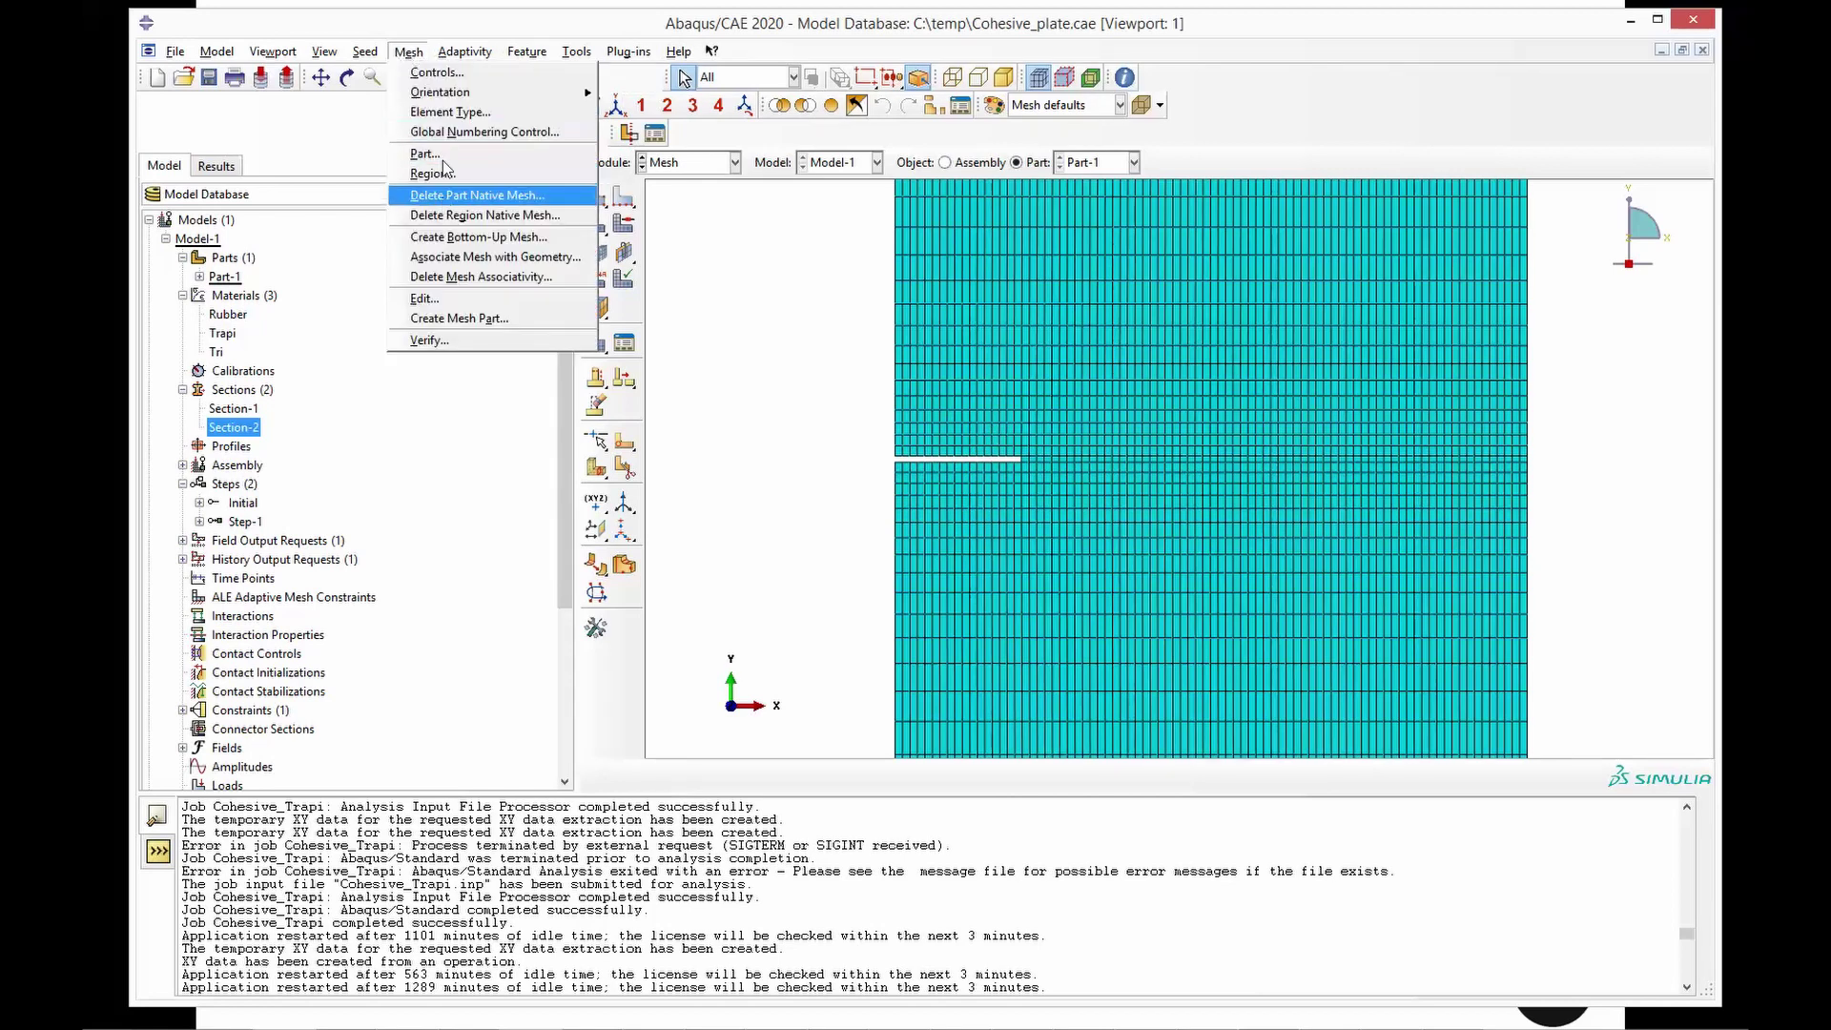
click(441, 114)
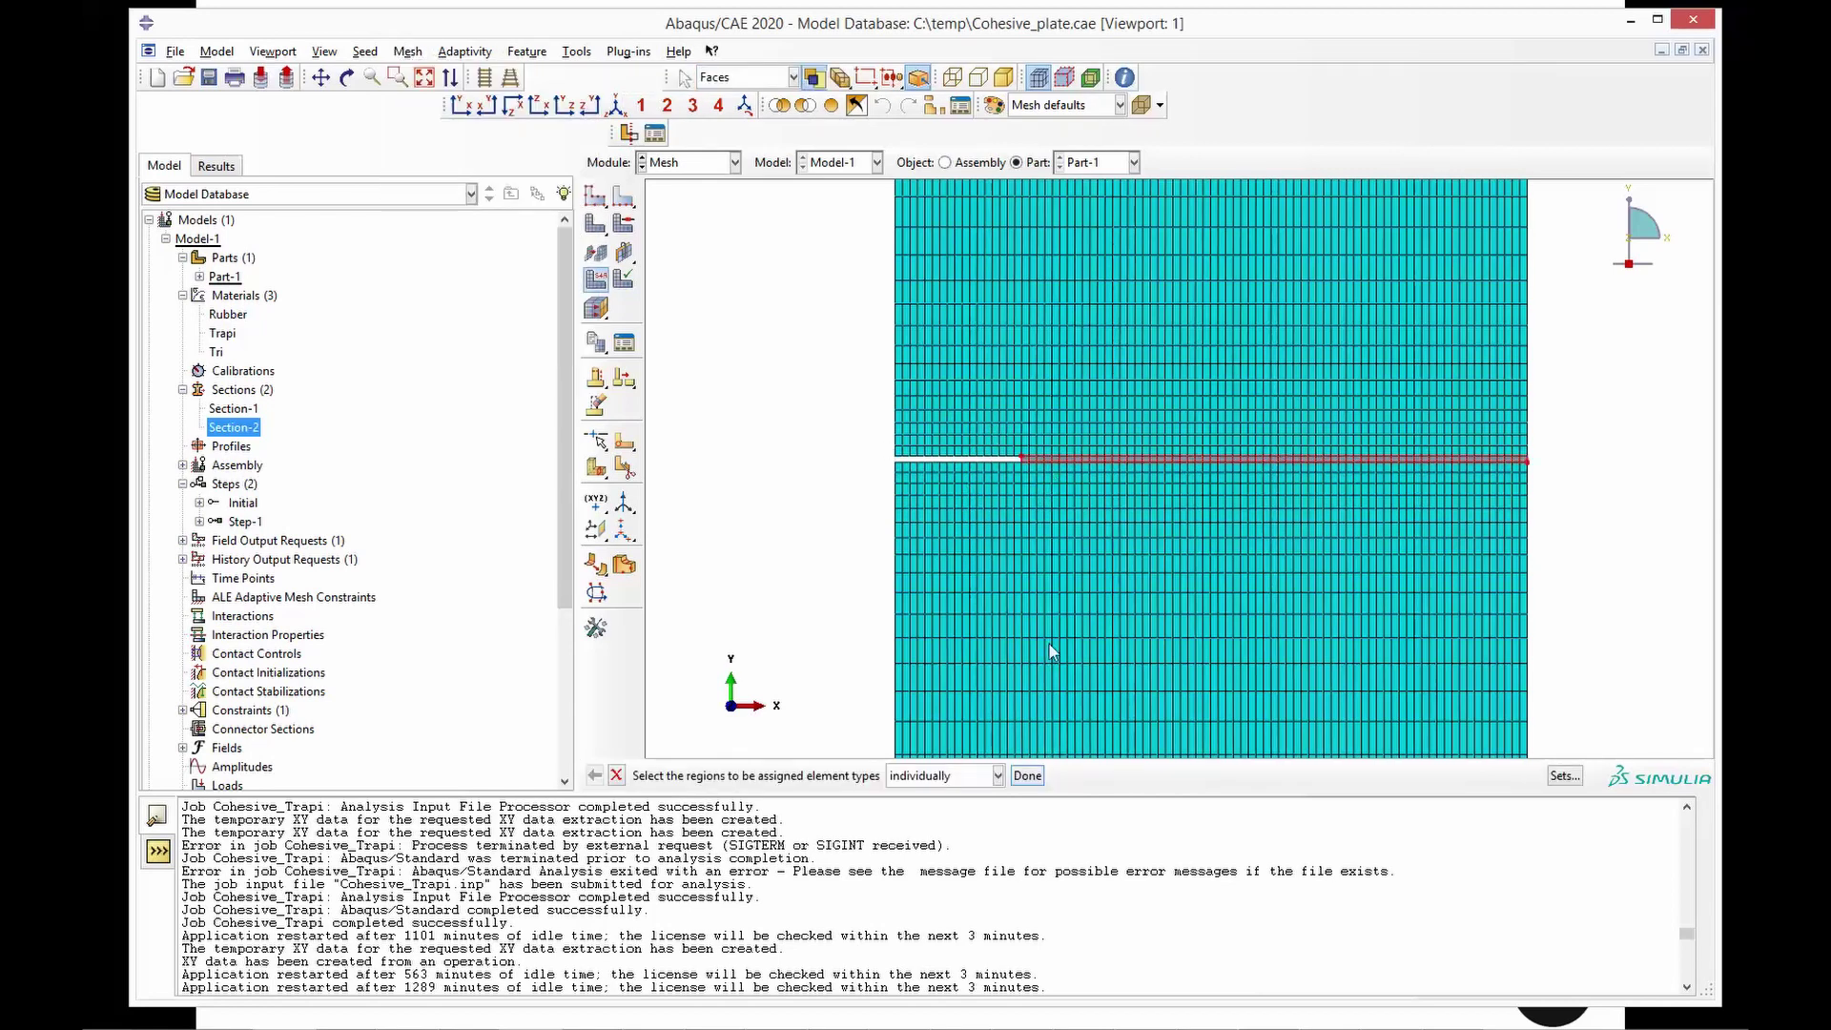
click(1027, 775)
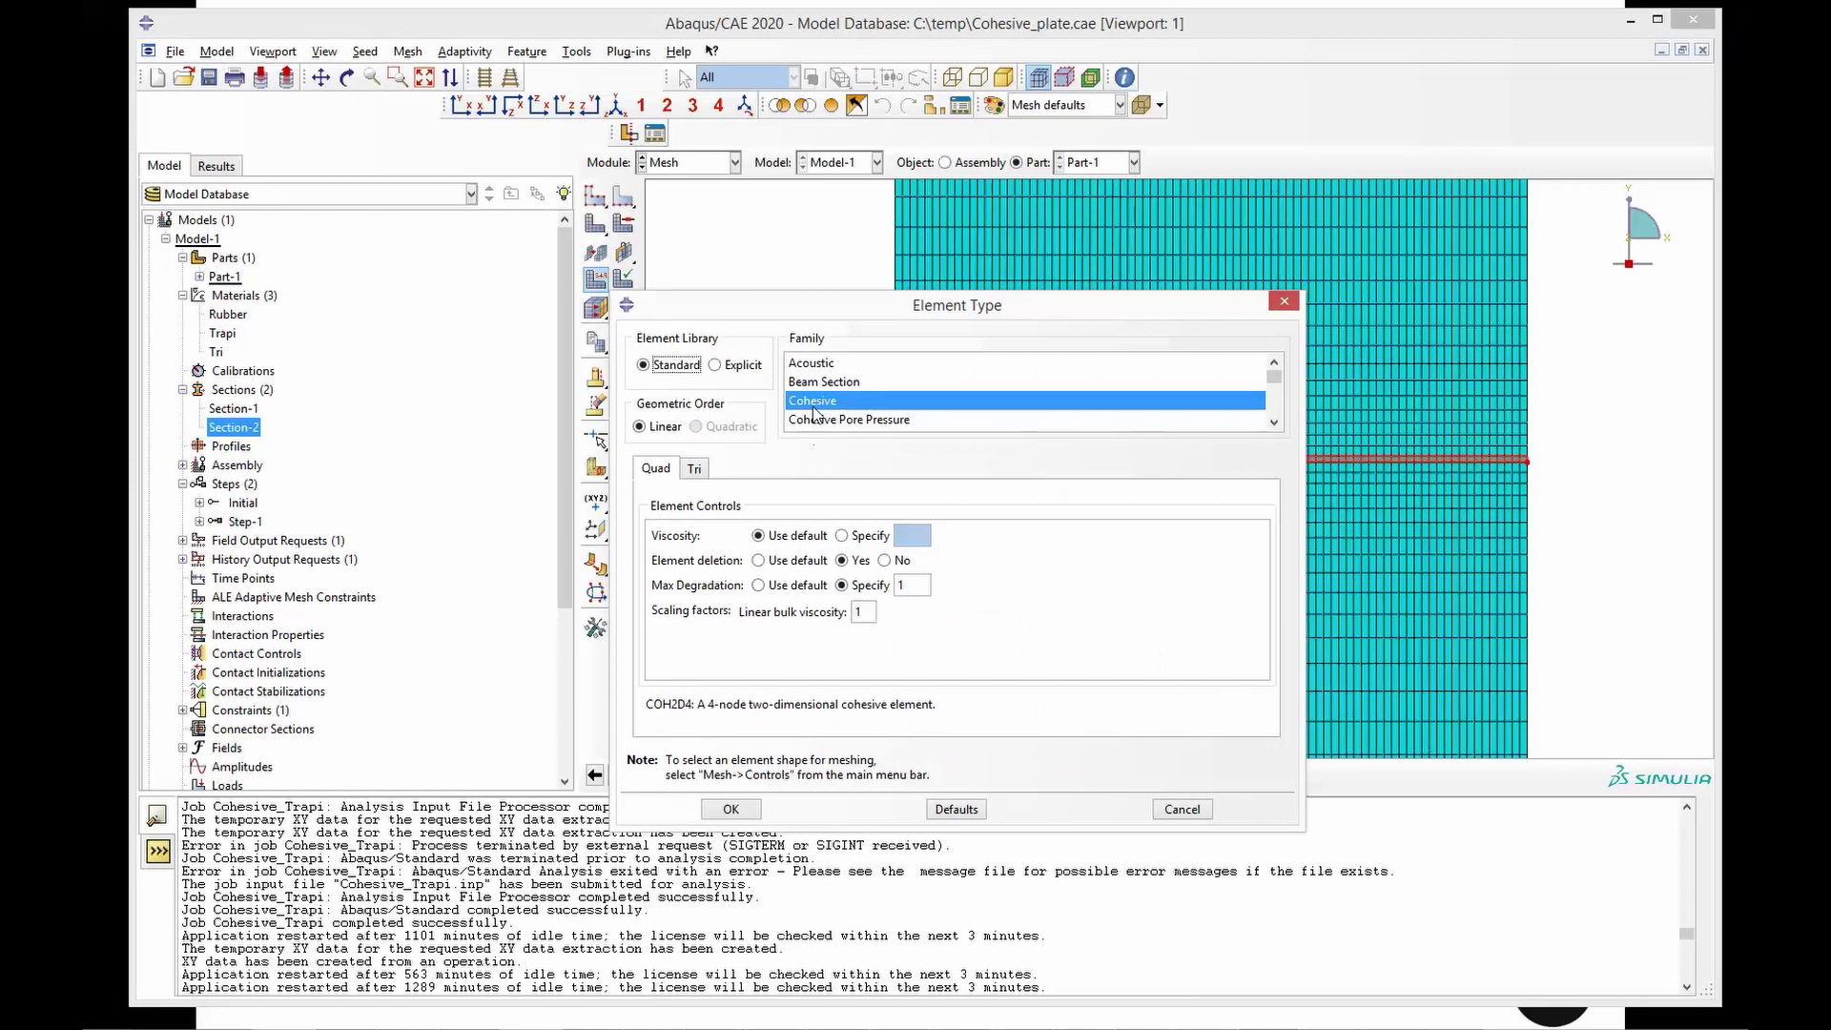
click(730, 808)
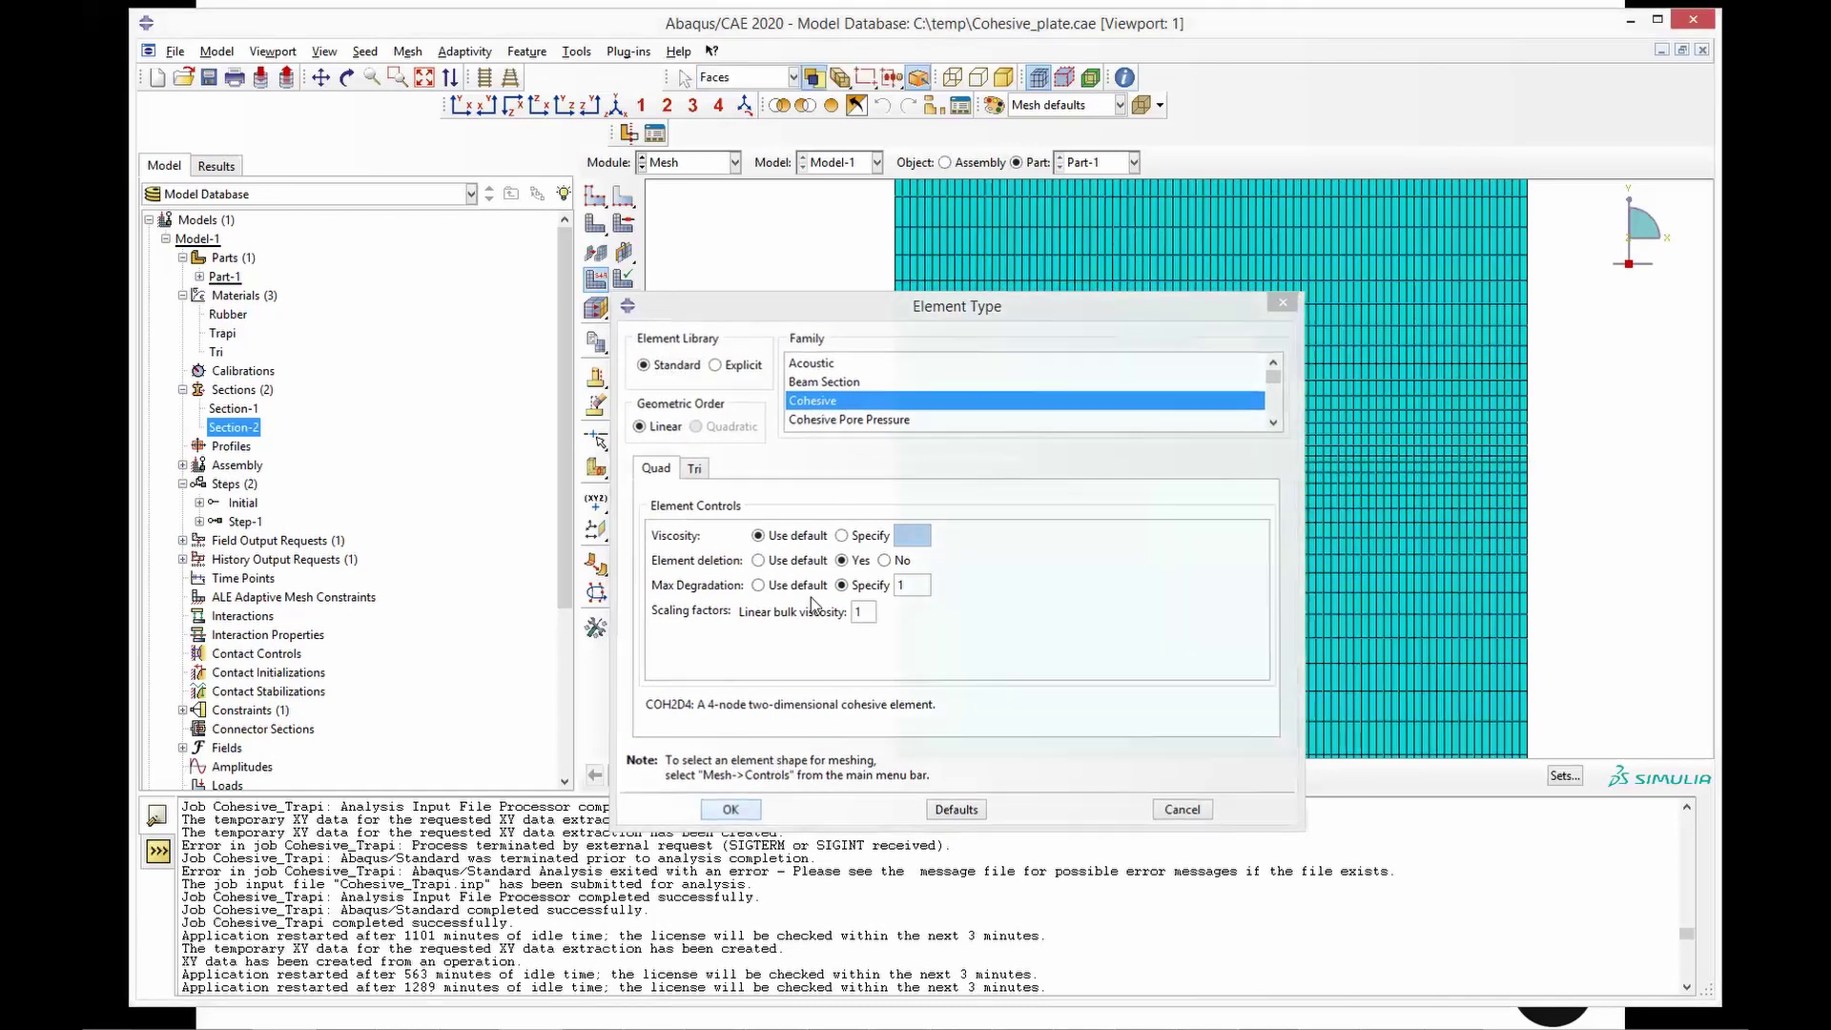
scroll(839, 467, up, 3)
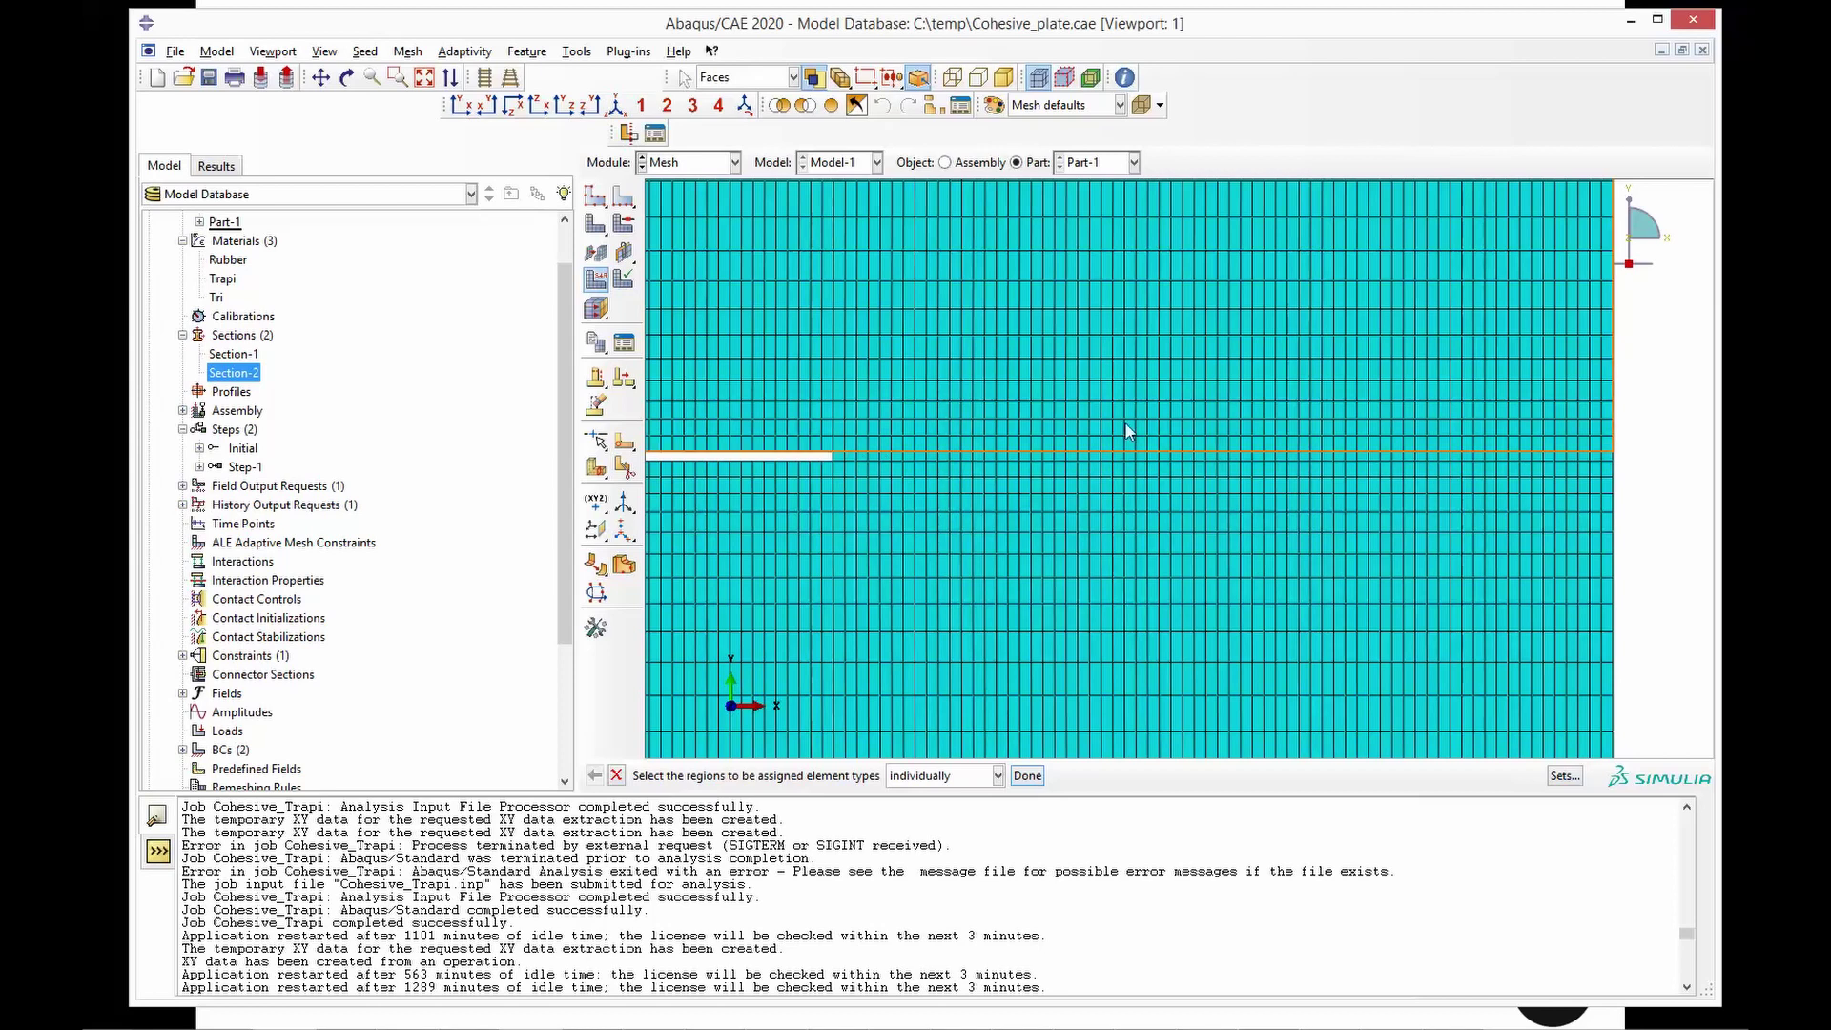
- Switch to the Cohesive_Trapi.odb results and advance the Mises stress contour of Step-1 to frame 28
scroll(918, 456, down, 2)
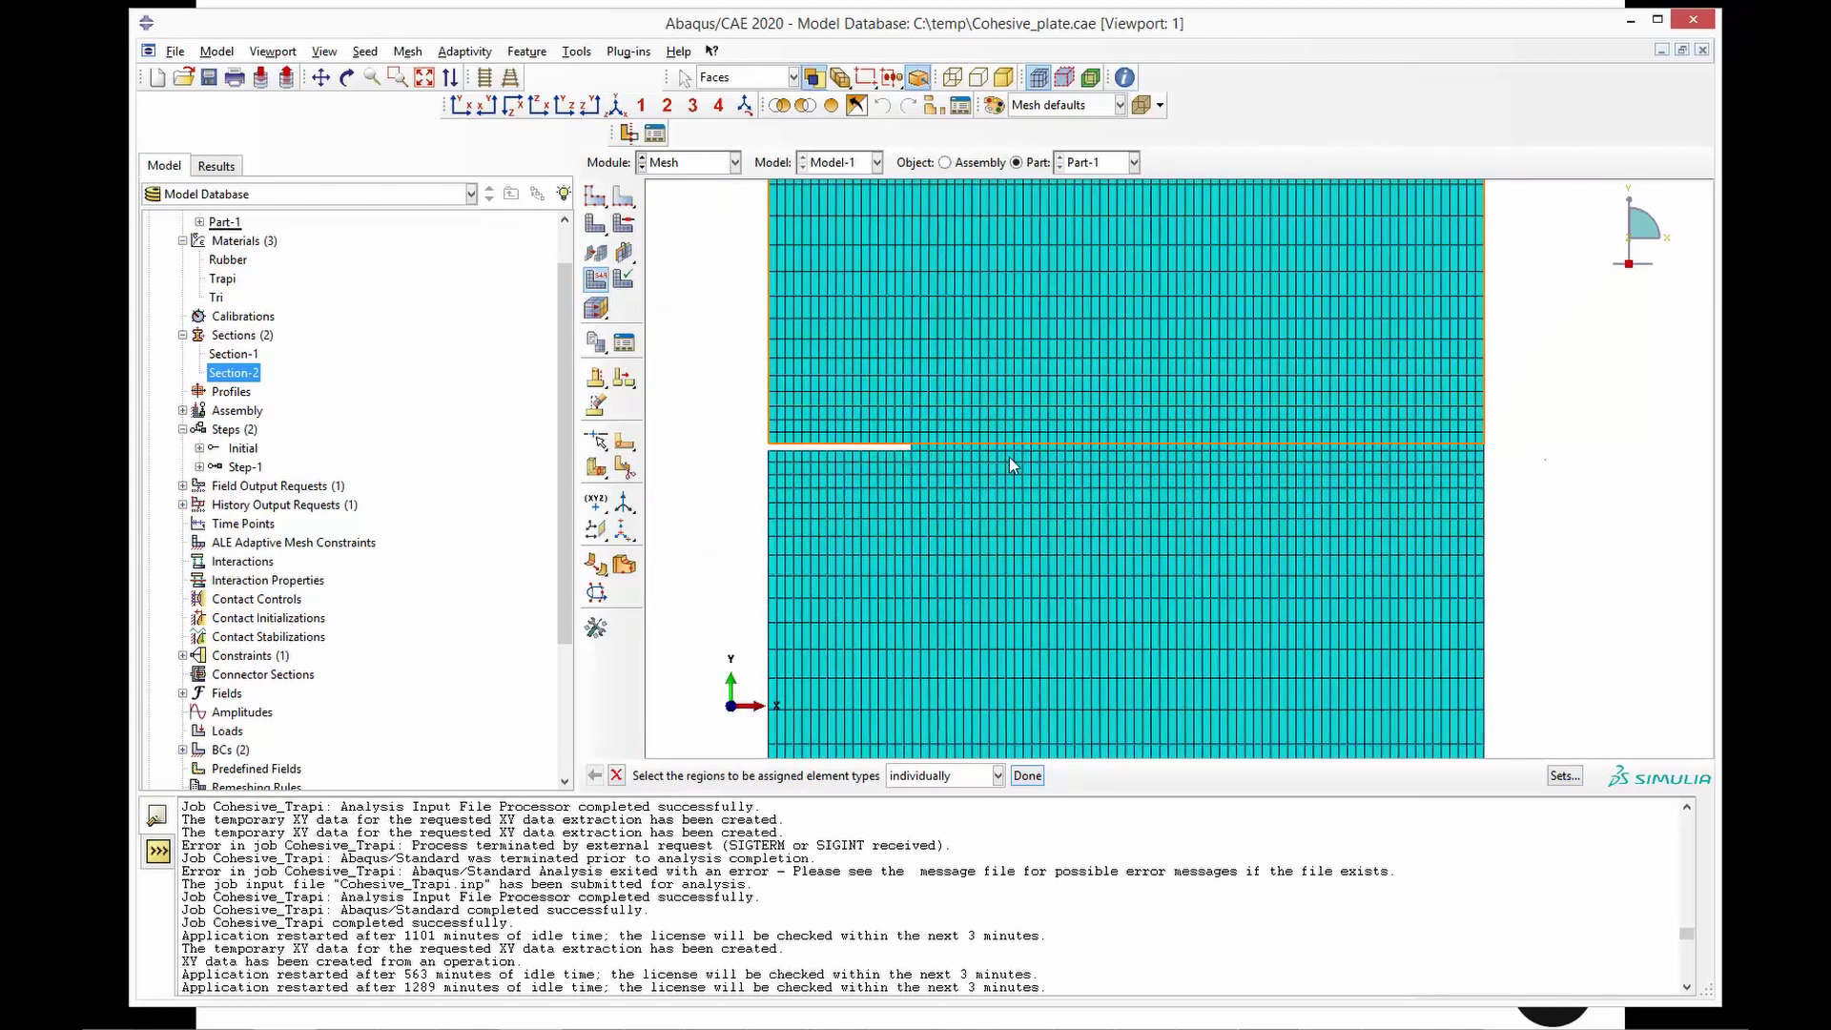
click(707, 164)
click(667, 177)
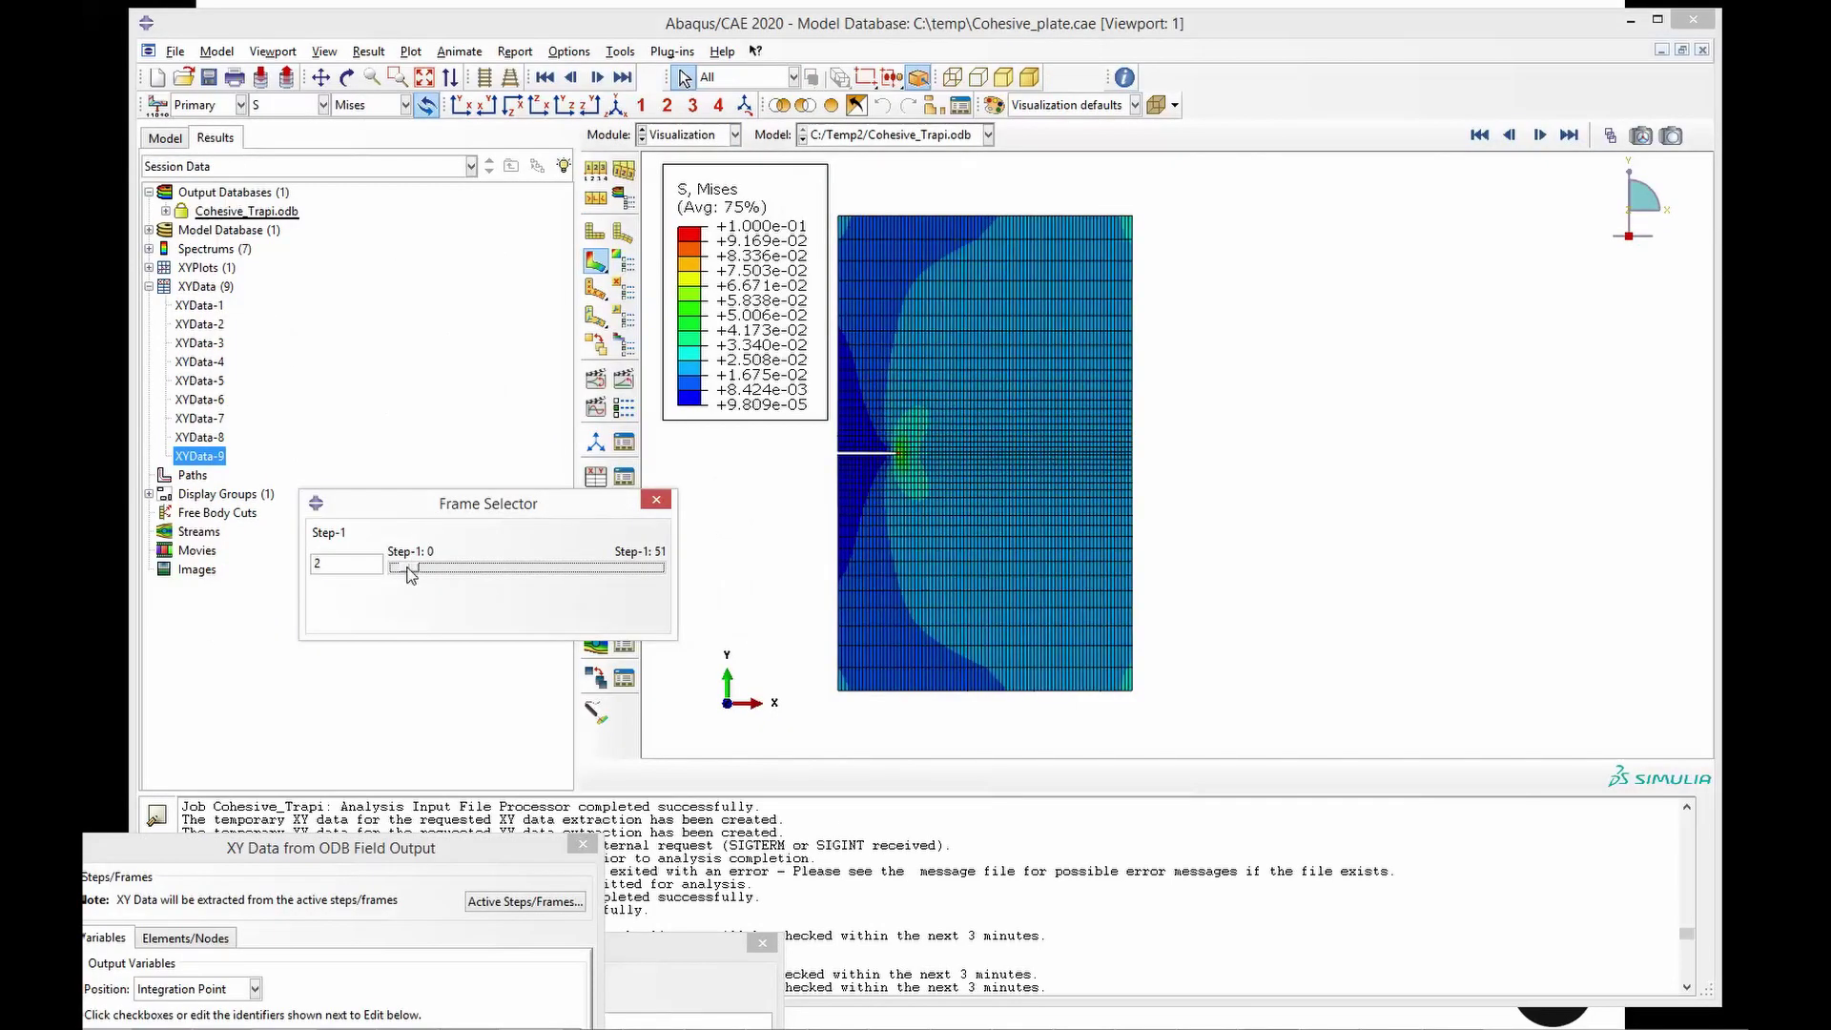
drag(410, 572, 540, 563)
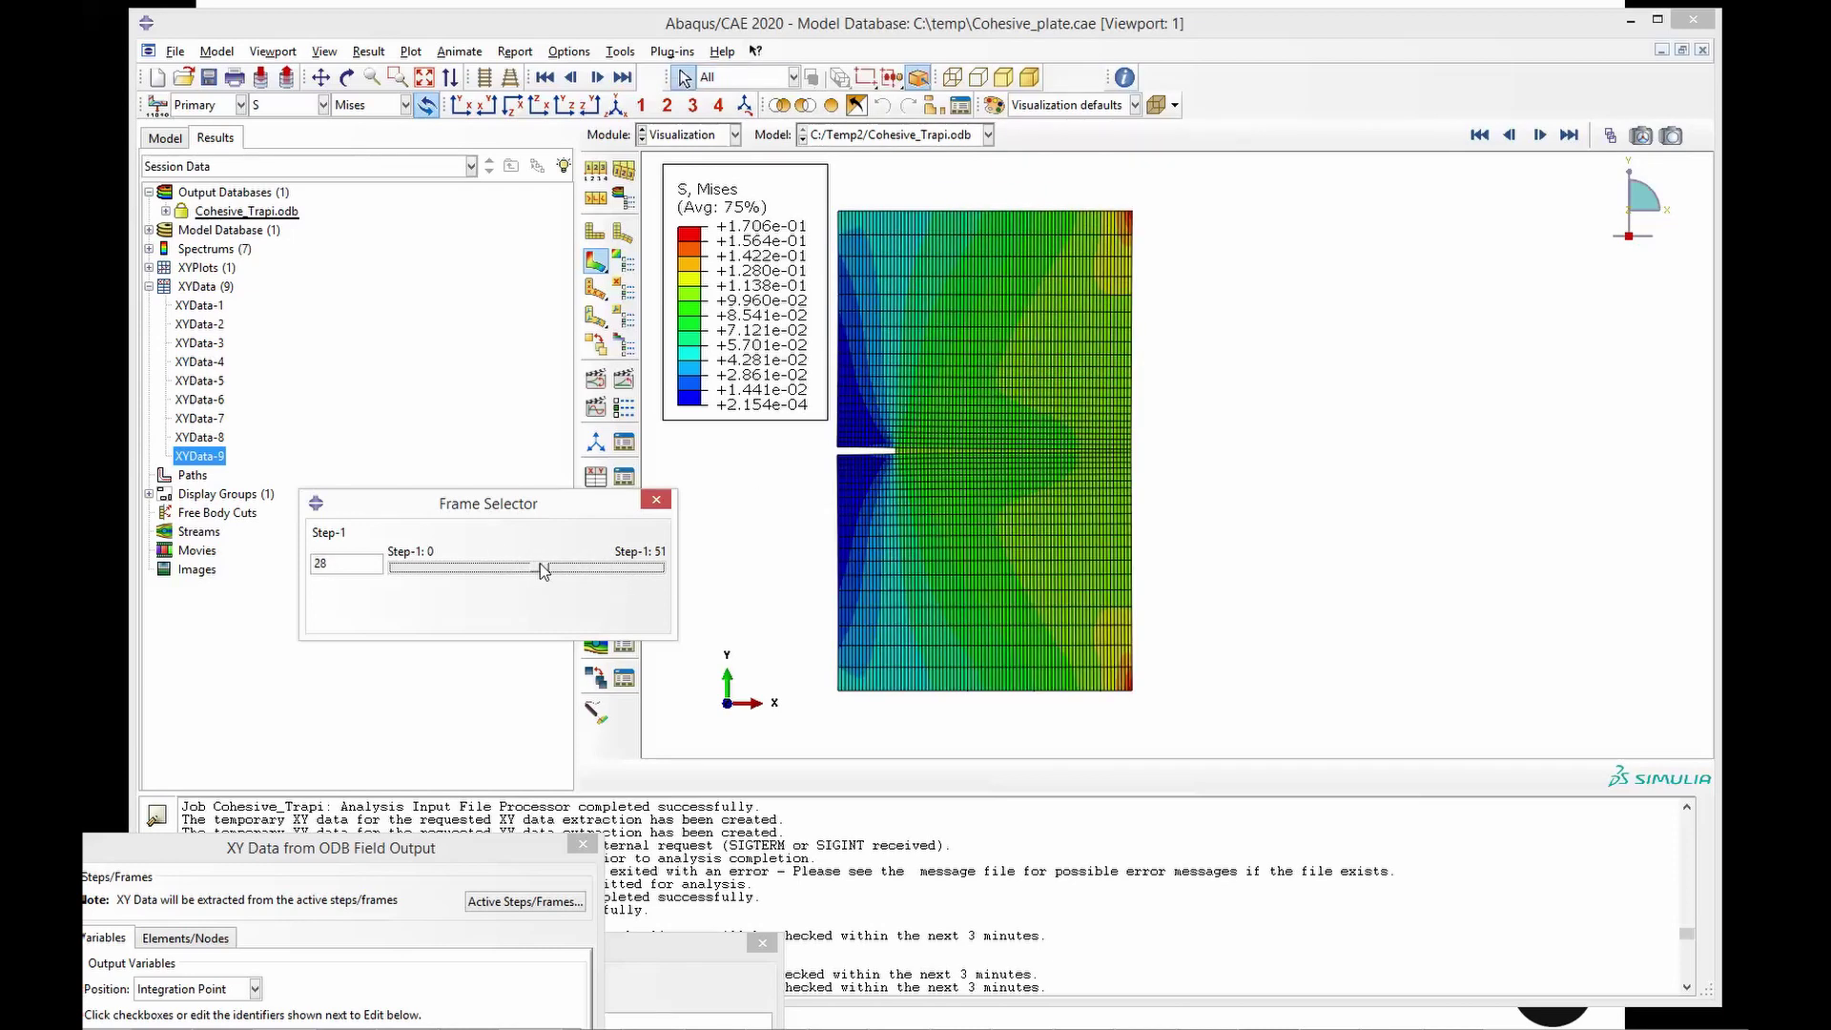
- Bring up the MATLAB traction-separation figure and script over the results for reference, then return to the Abaqus contour plot
key(alt+Tab)
scroll(1427, 424, up, 3)
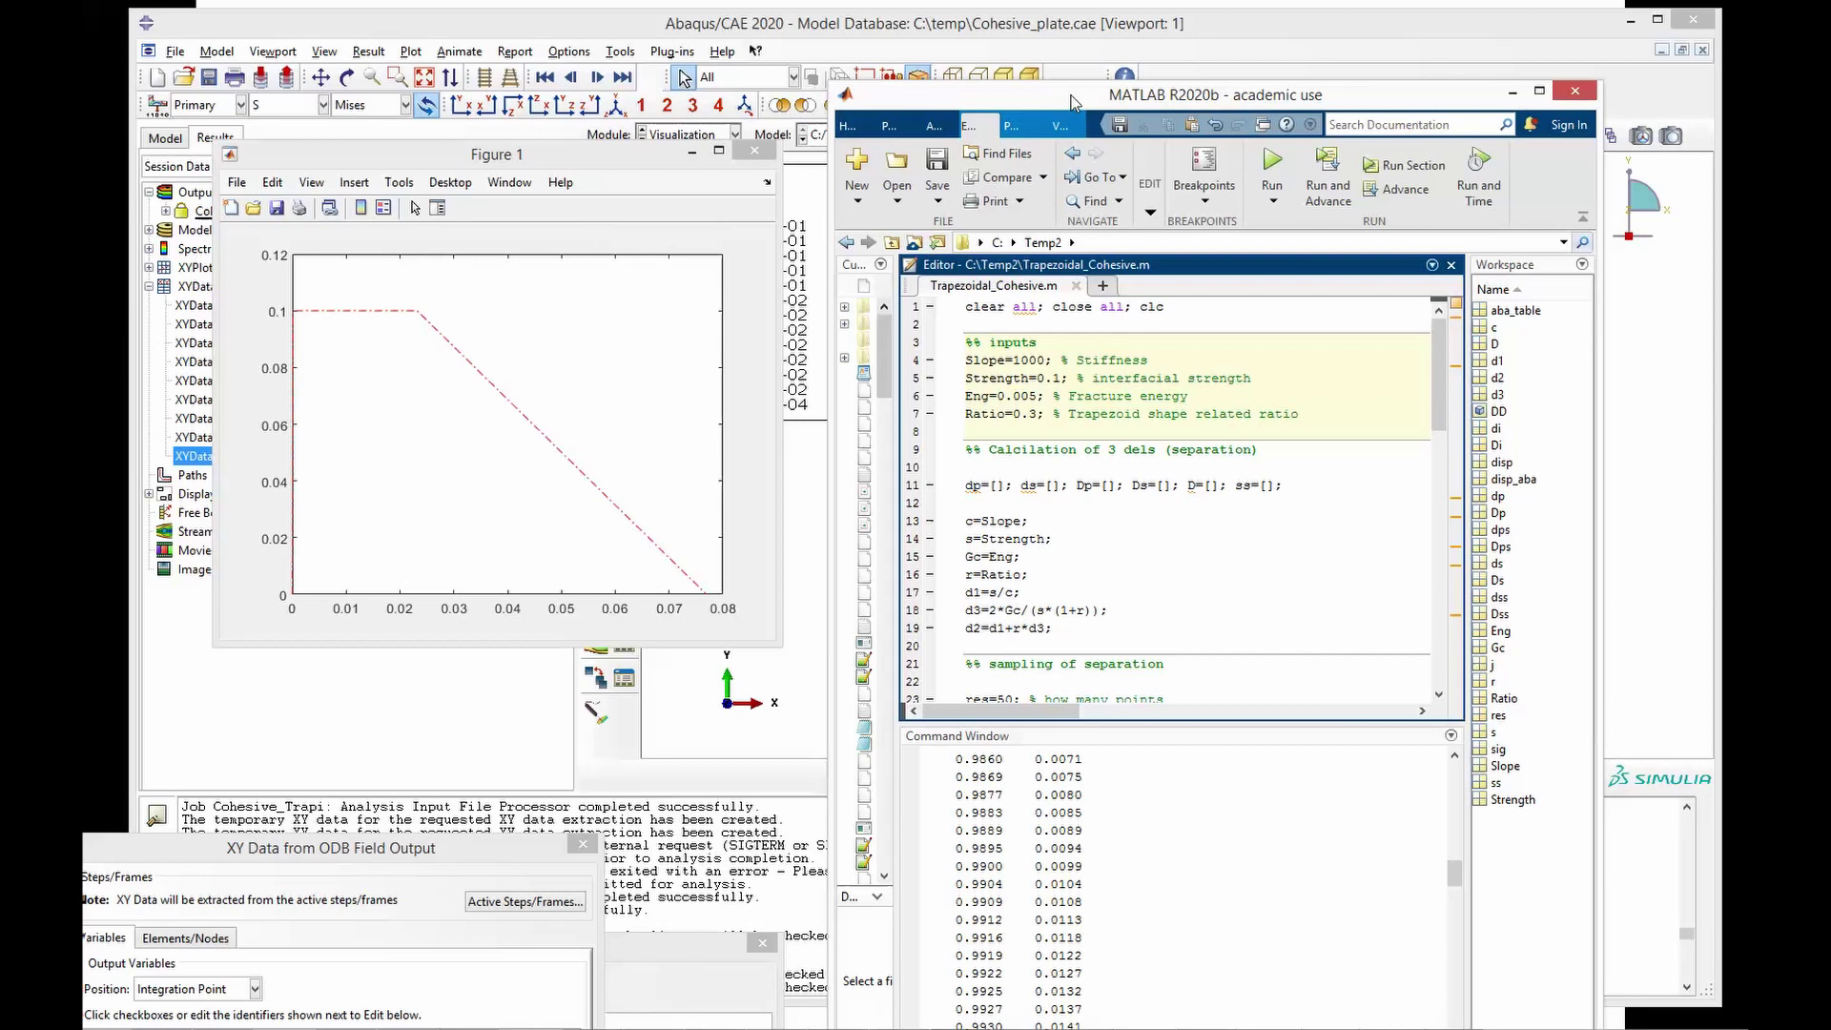
click(806, 334)
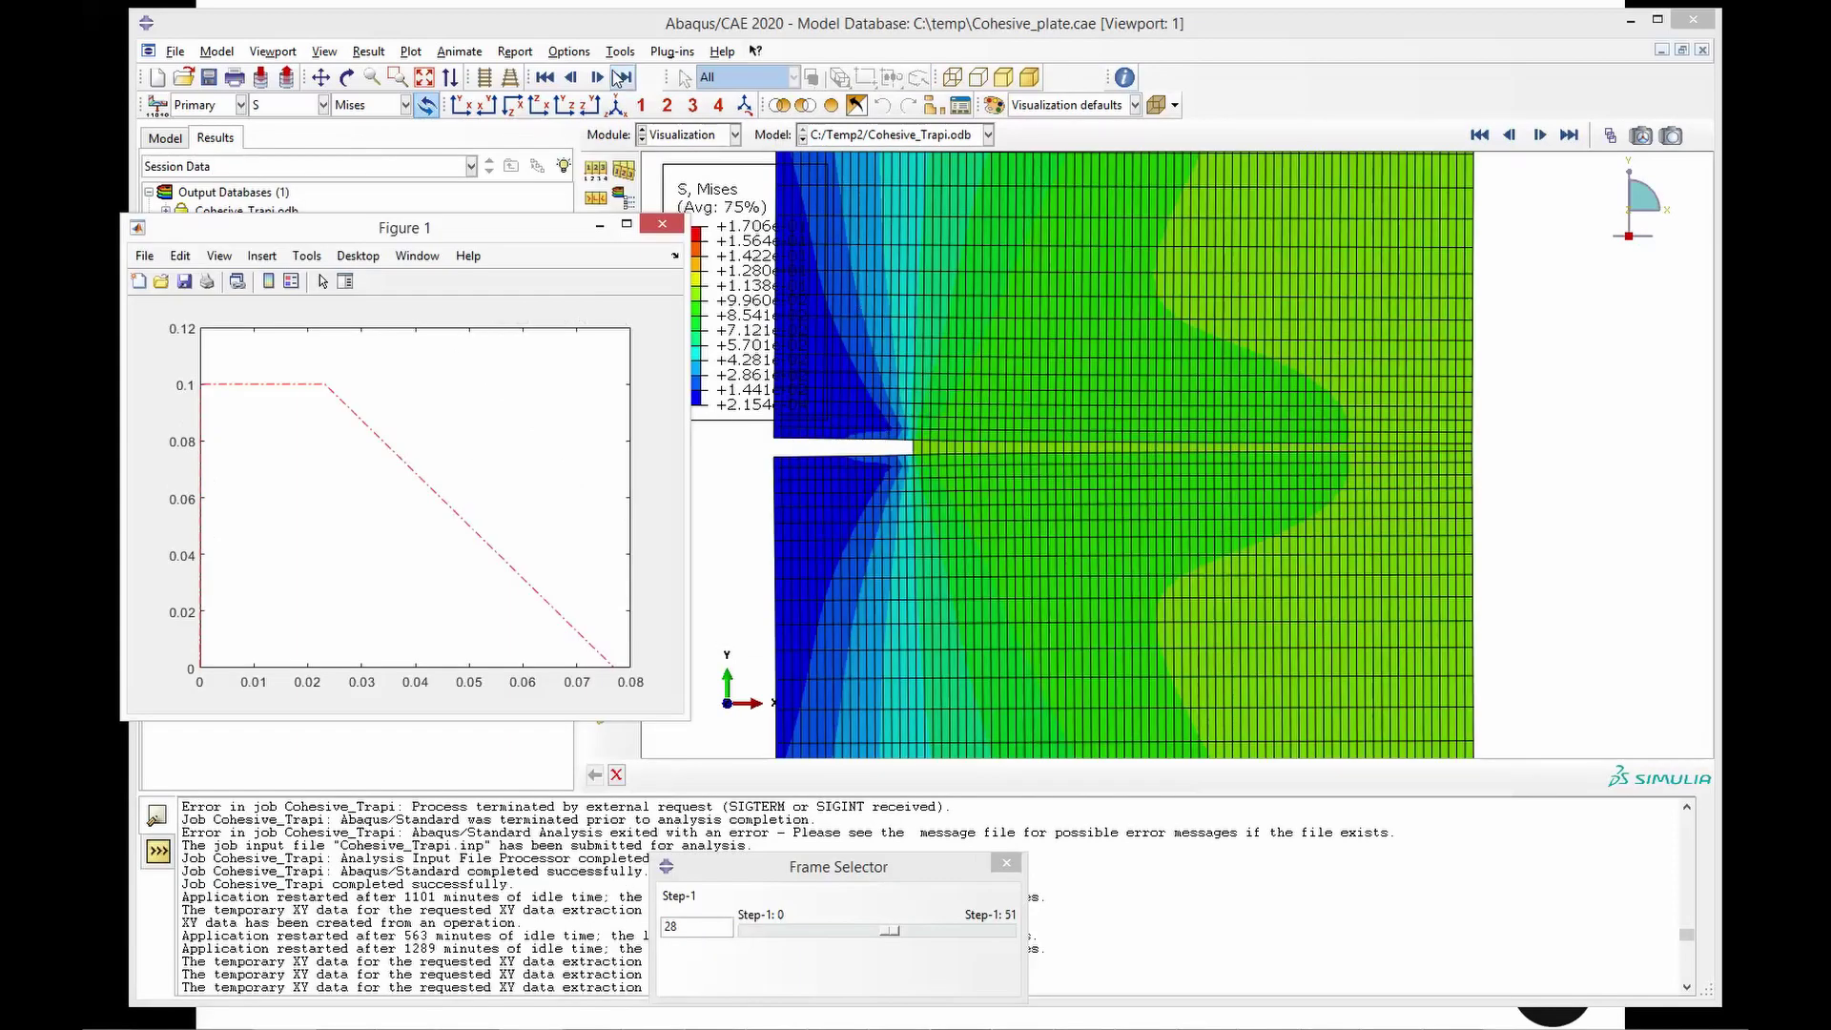
click(725, 172)
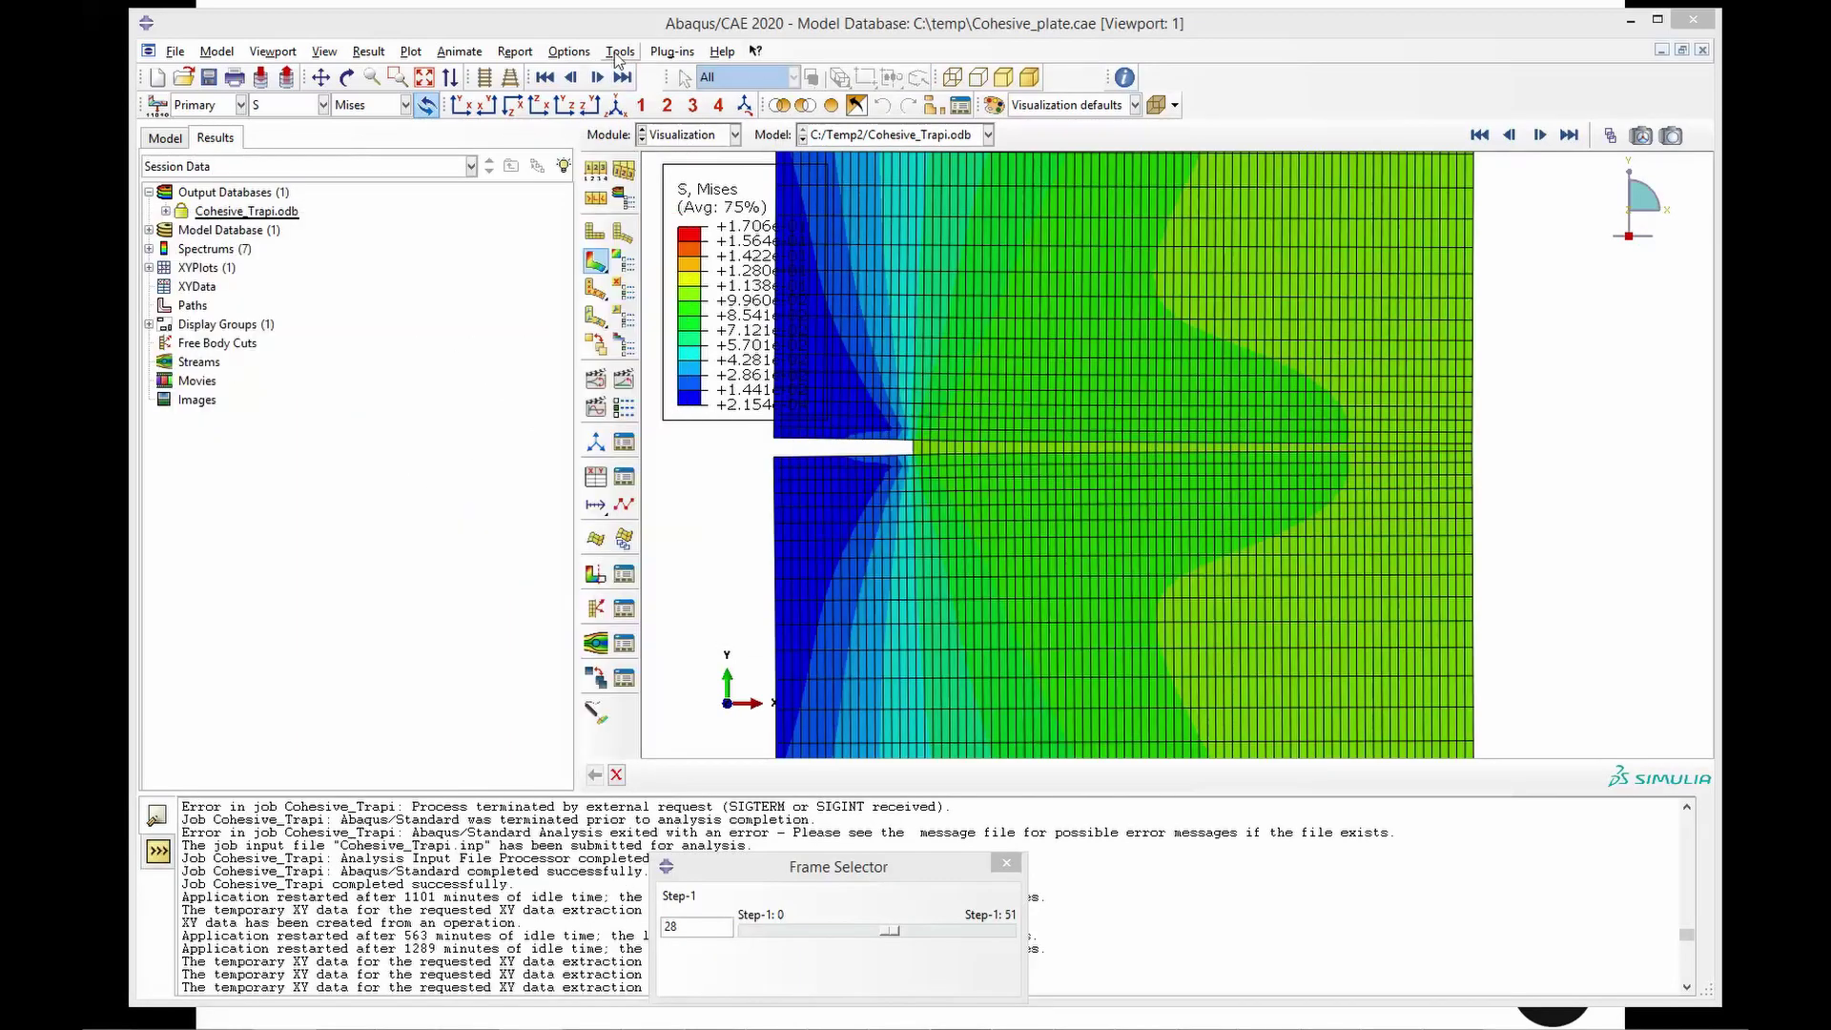
- Start creating XY data from ODB field output and review the integration-point variables LE22 and S22
click(620, 52)
mouse_move(673, 155)
click(784, 173)
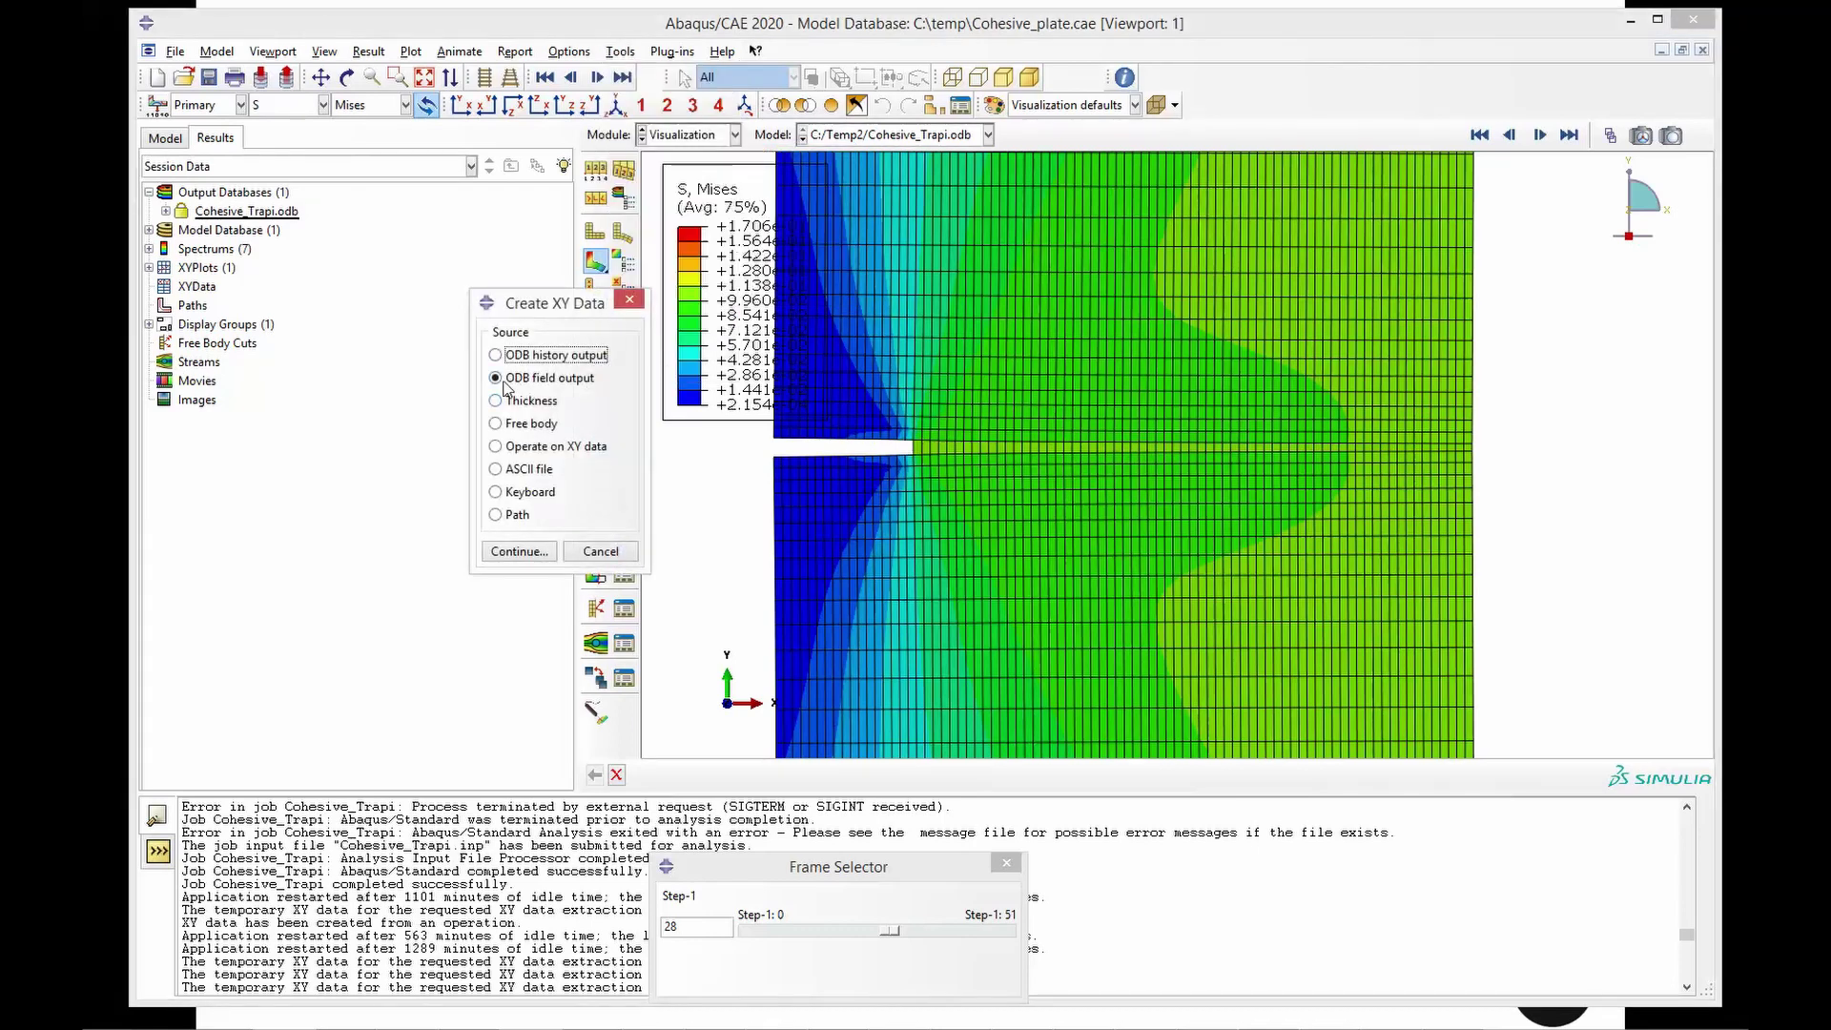
click(522, 552)
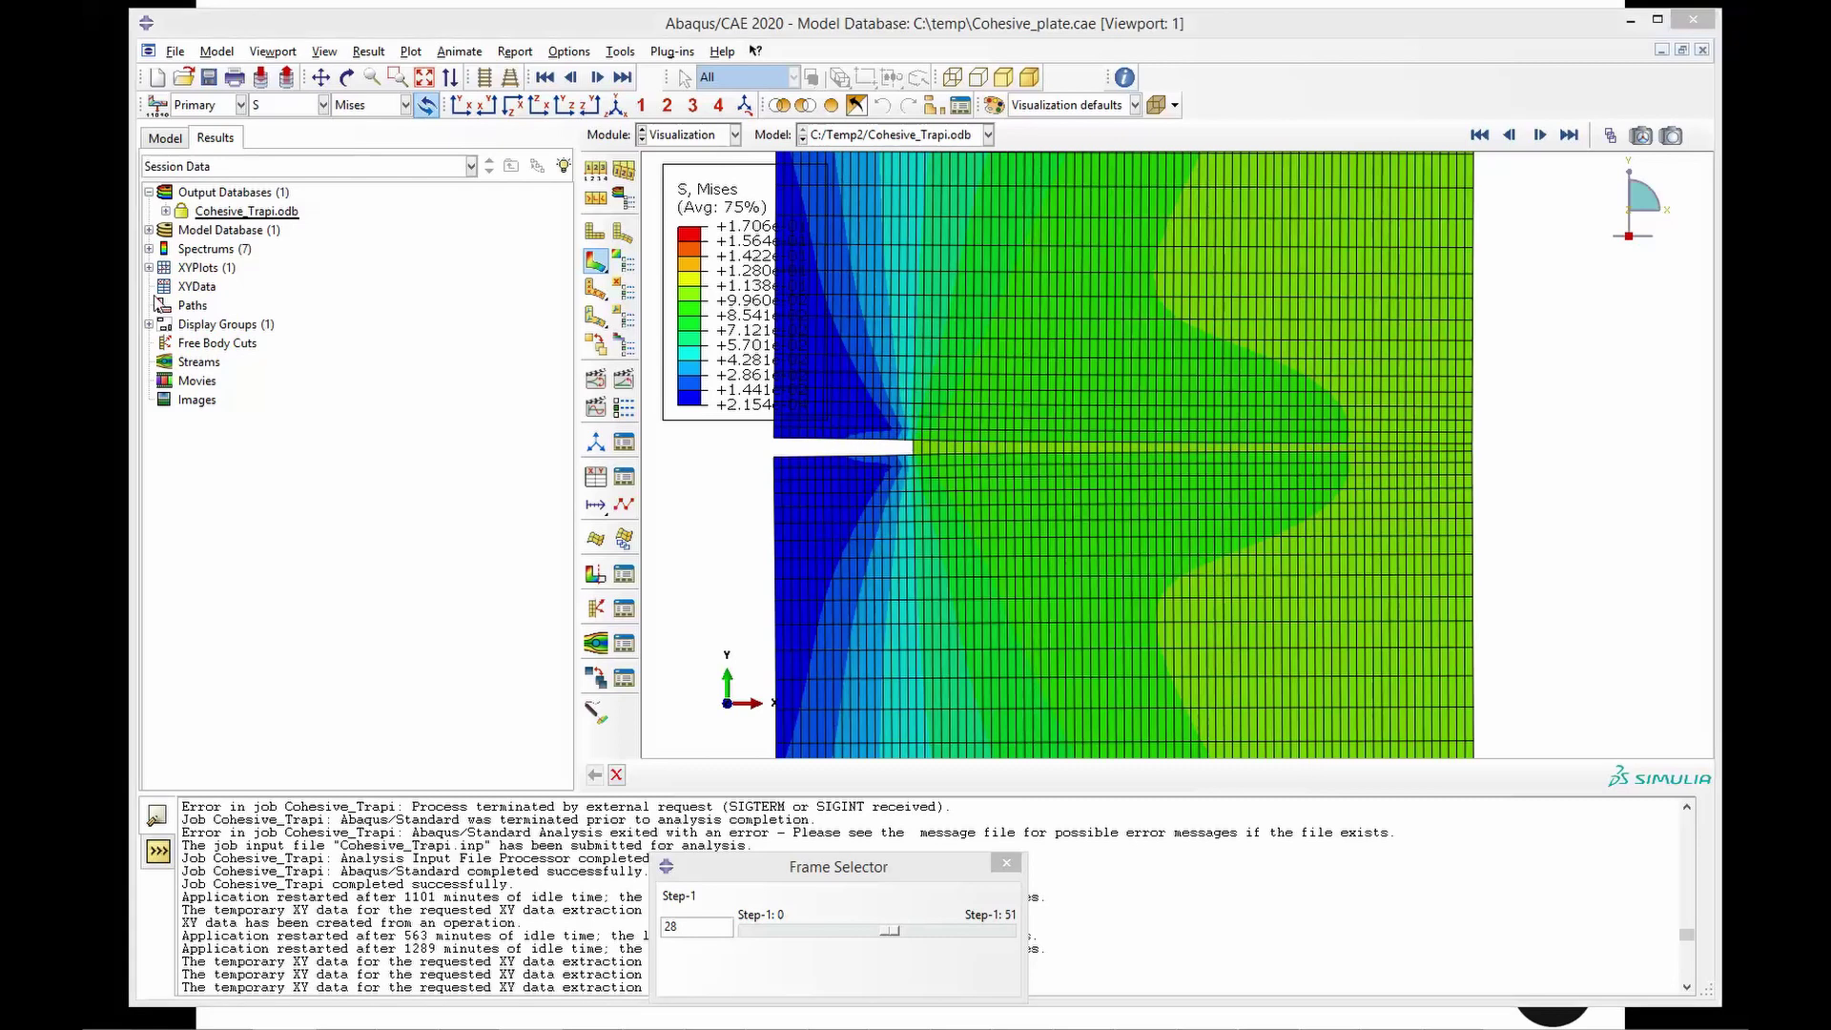
drag(535, 120, 431, 155)
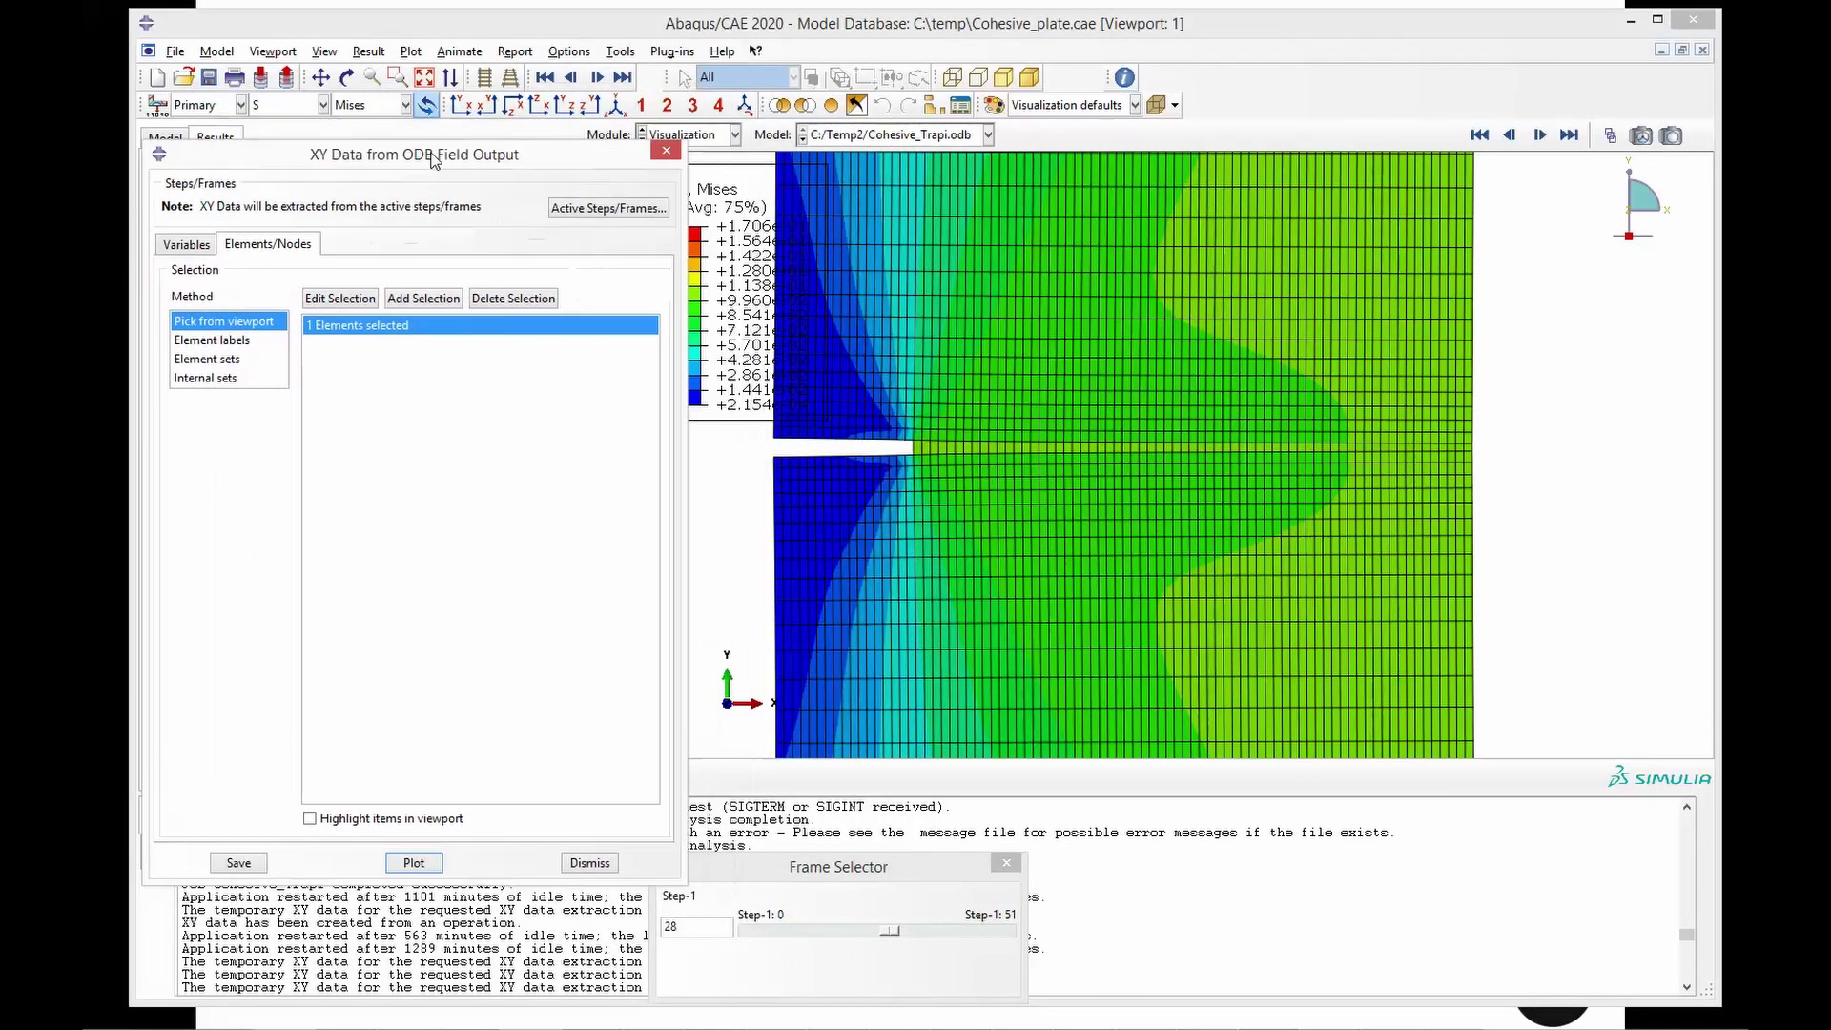
click(196, 246)
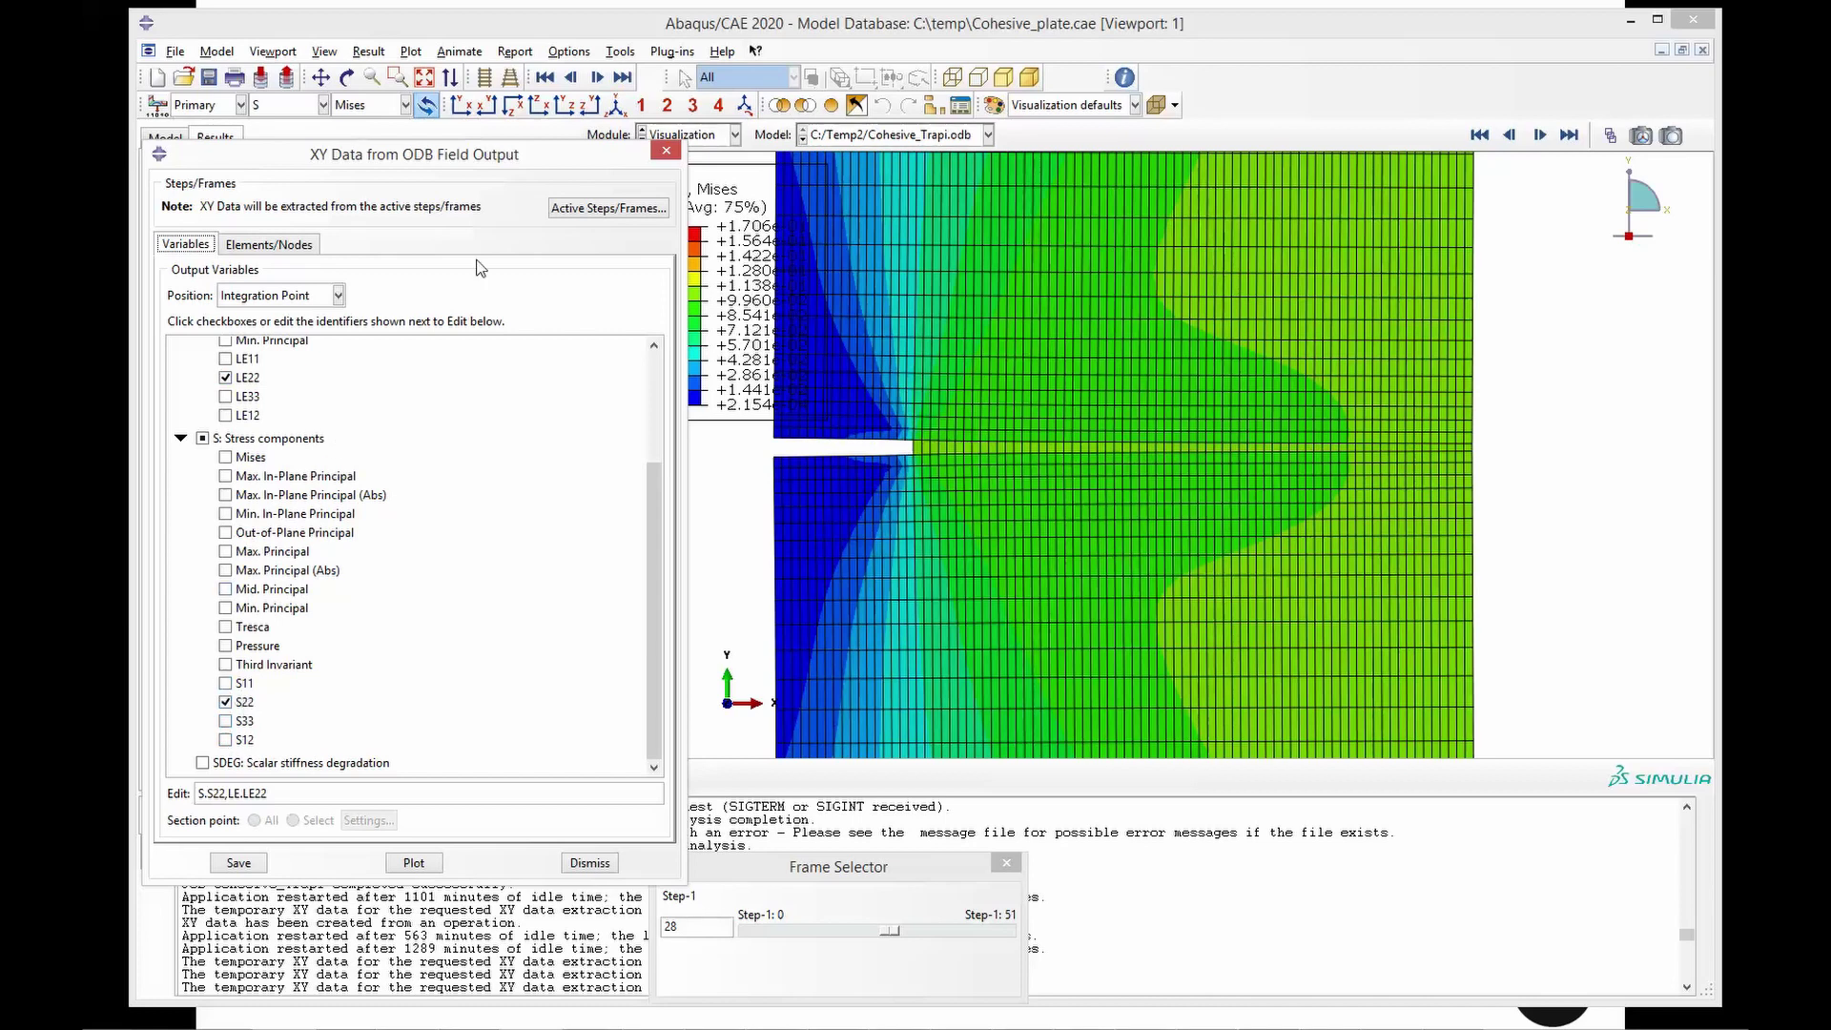
drag(474, 166, 1534, 204)
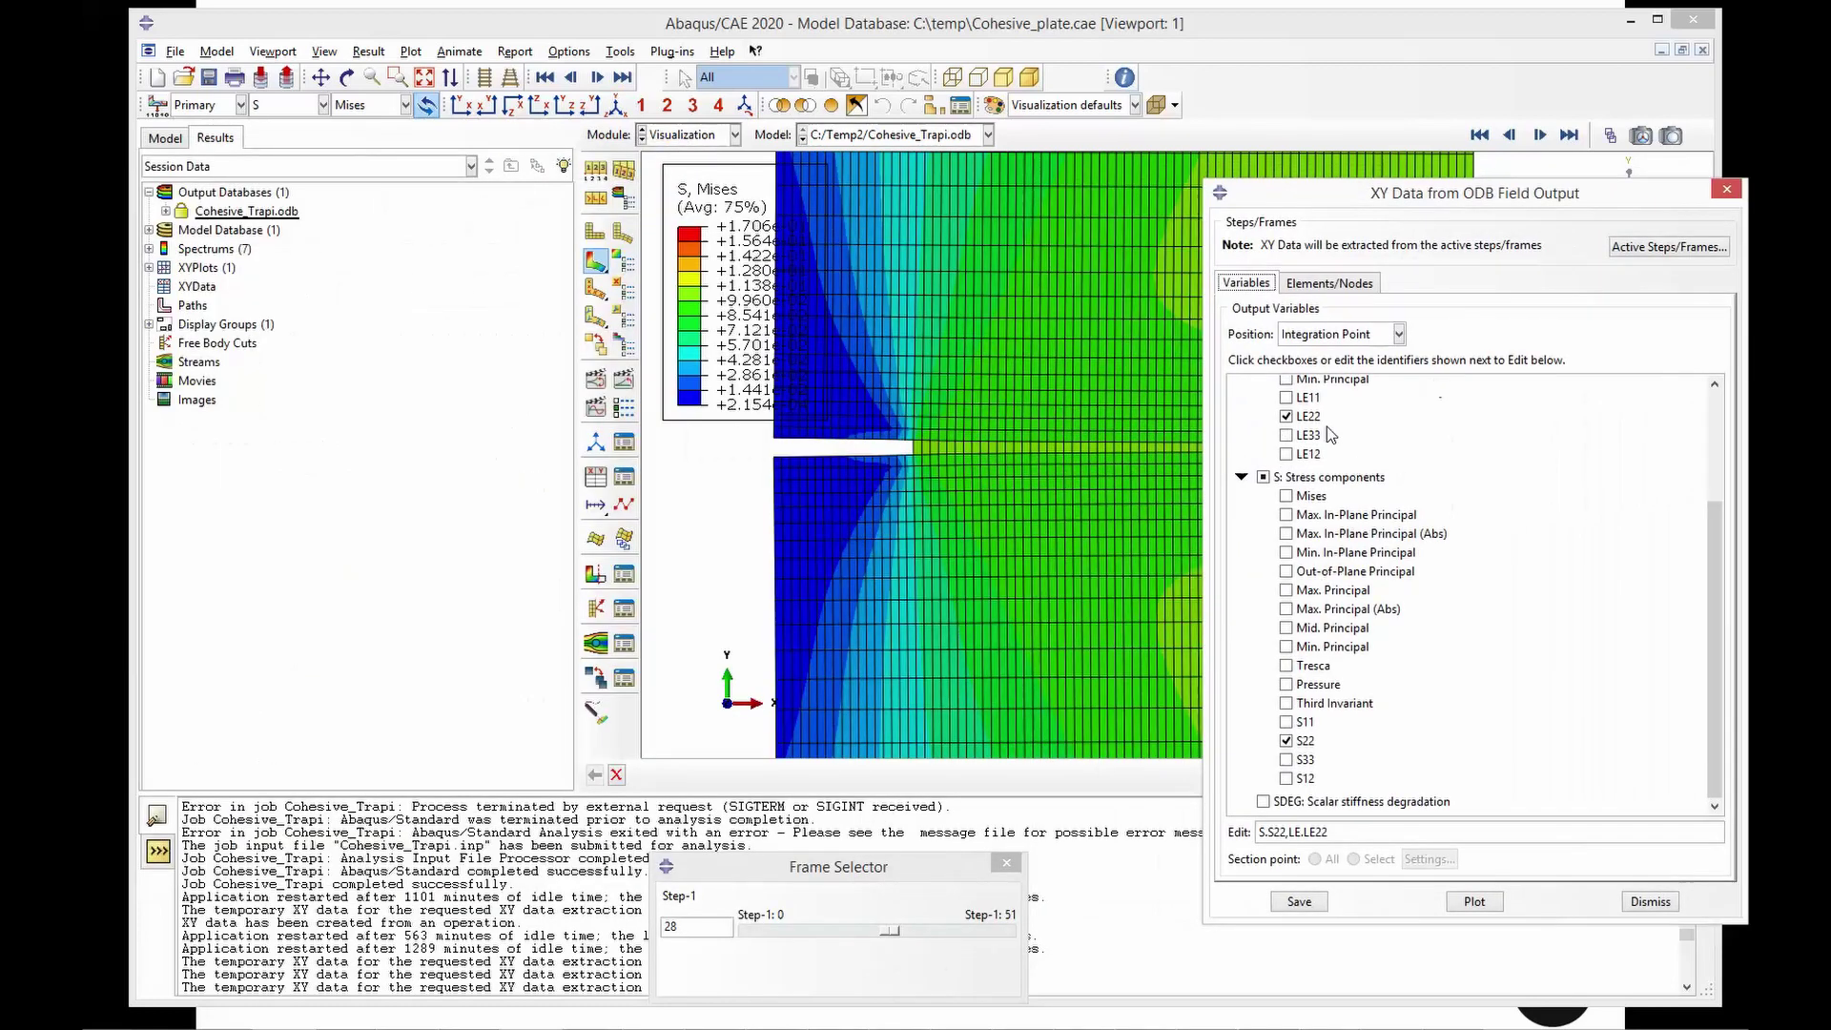
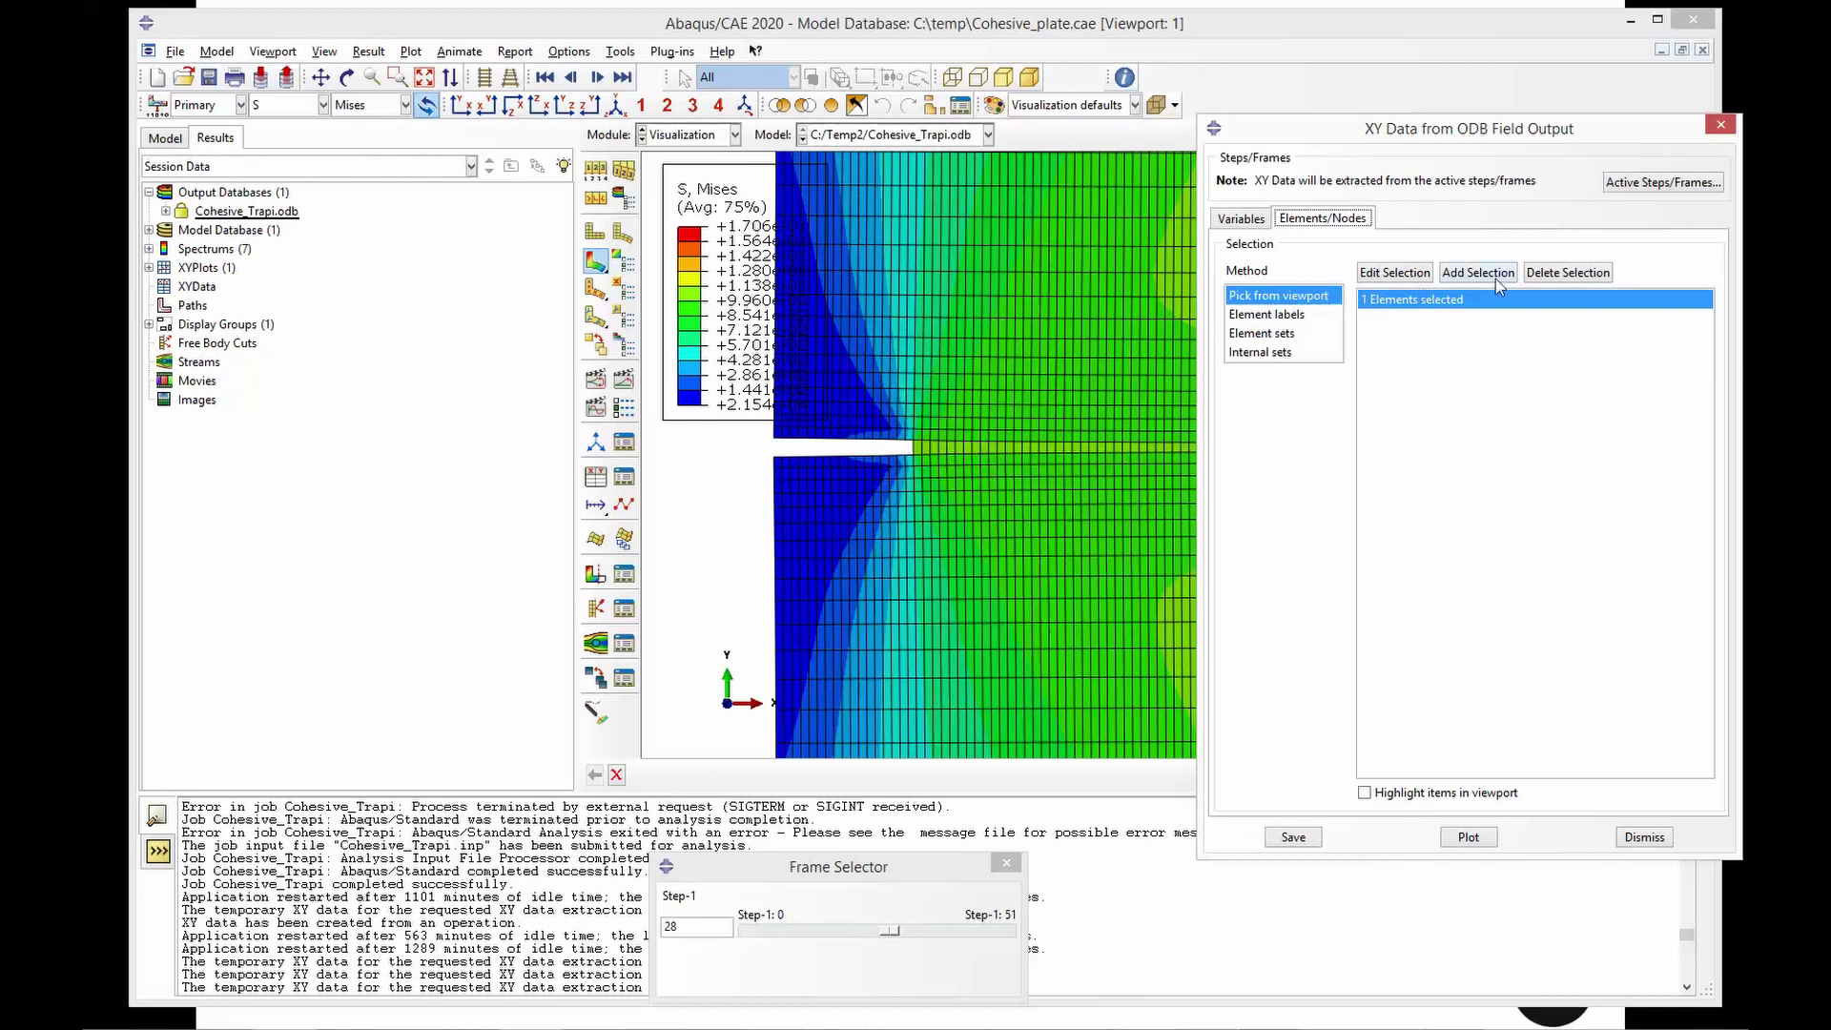
- Replace the picked element with the cohesive element just ahead of the notch tip and plot its LE22 and S22 histories
click(1539, 273)
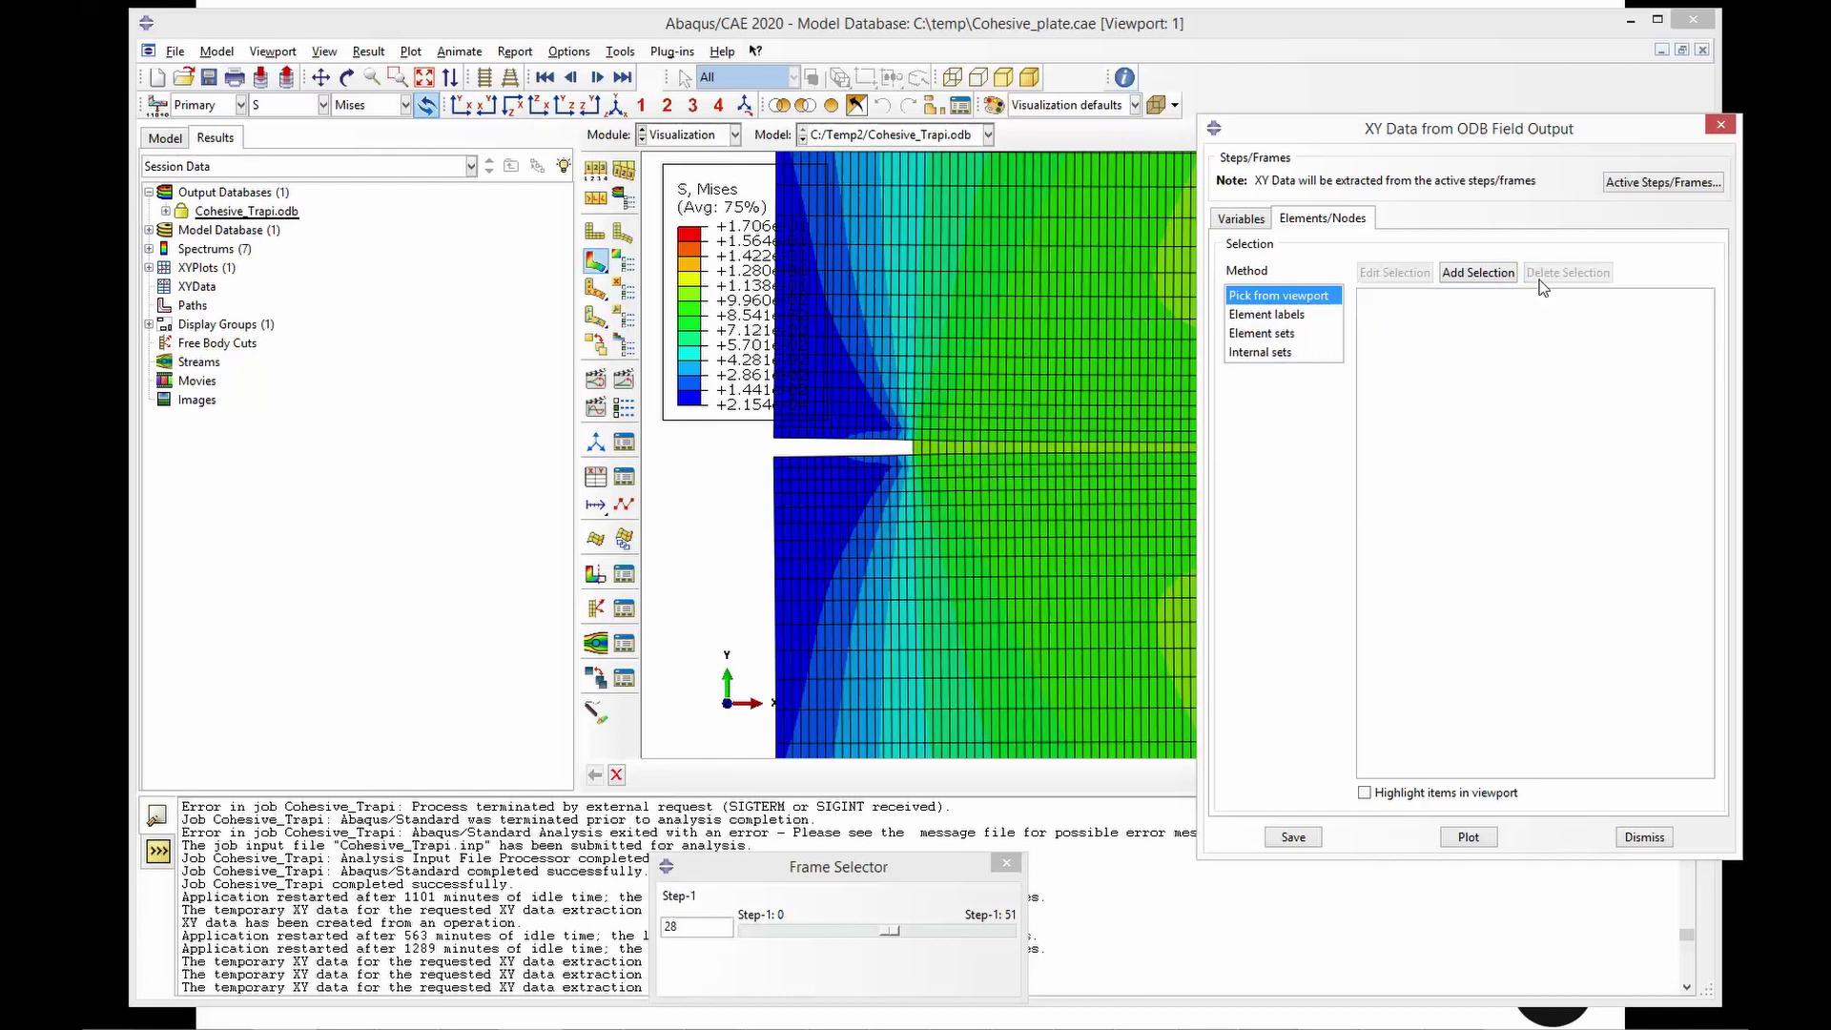
click(1478, 273)
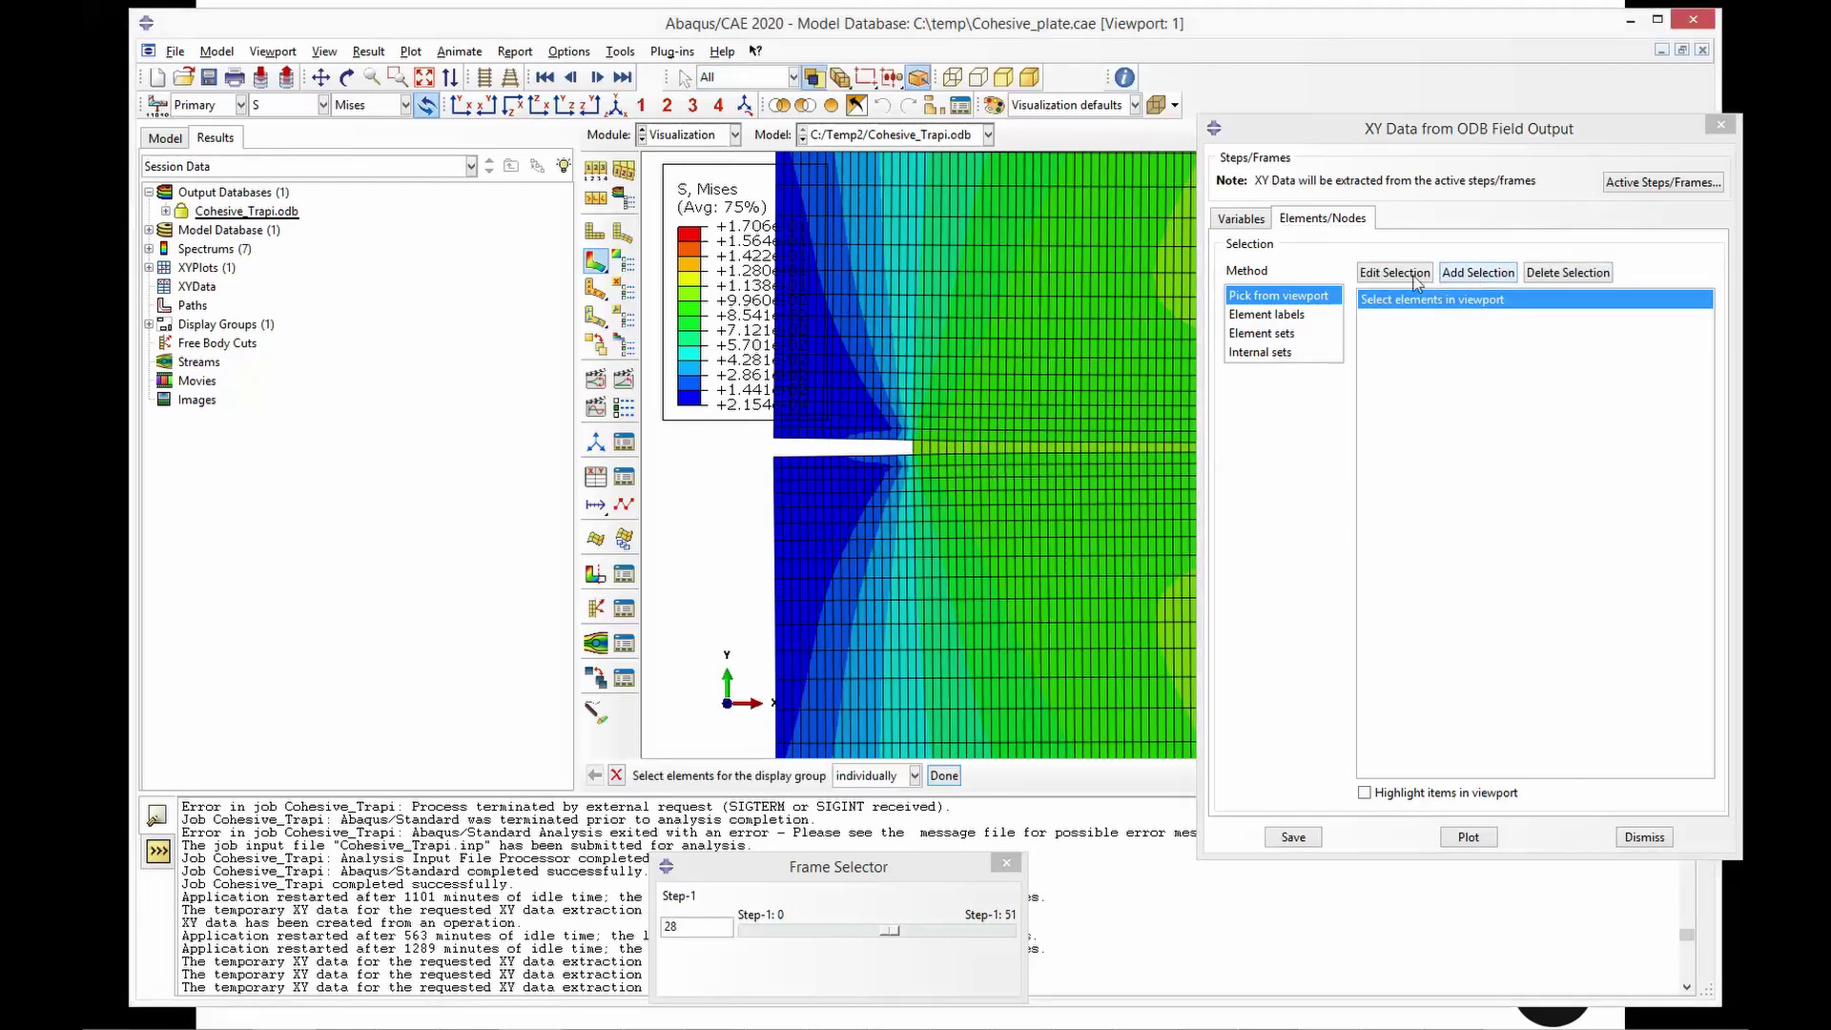
click(934, 452)
click(1465, 838)
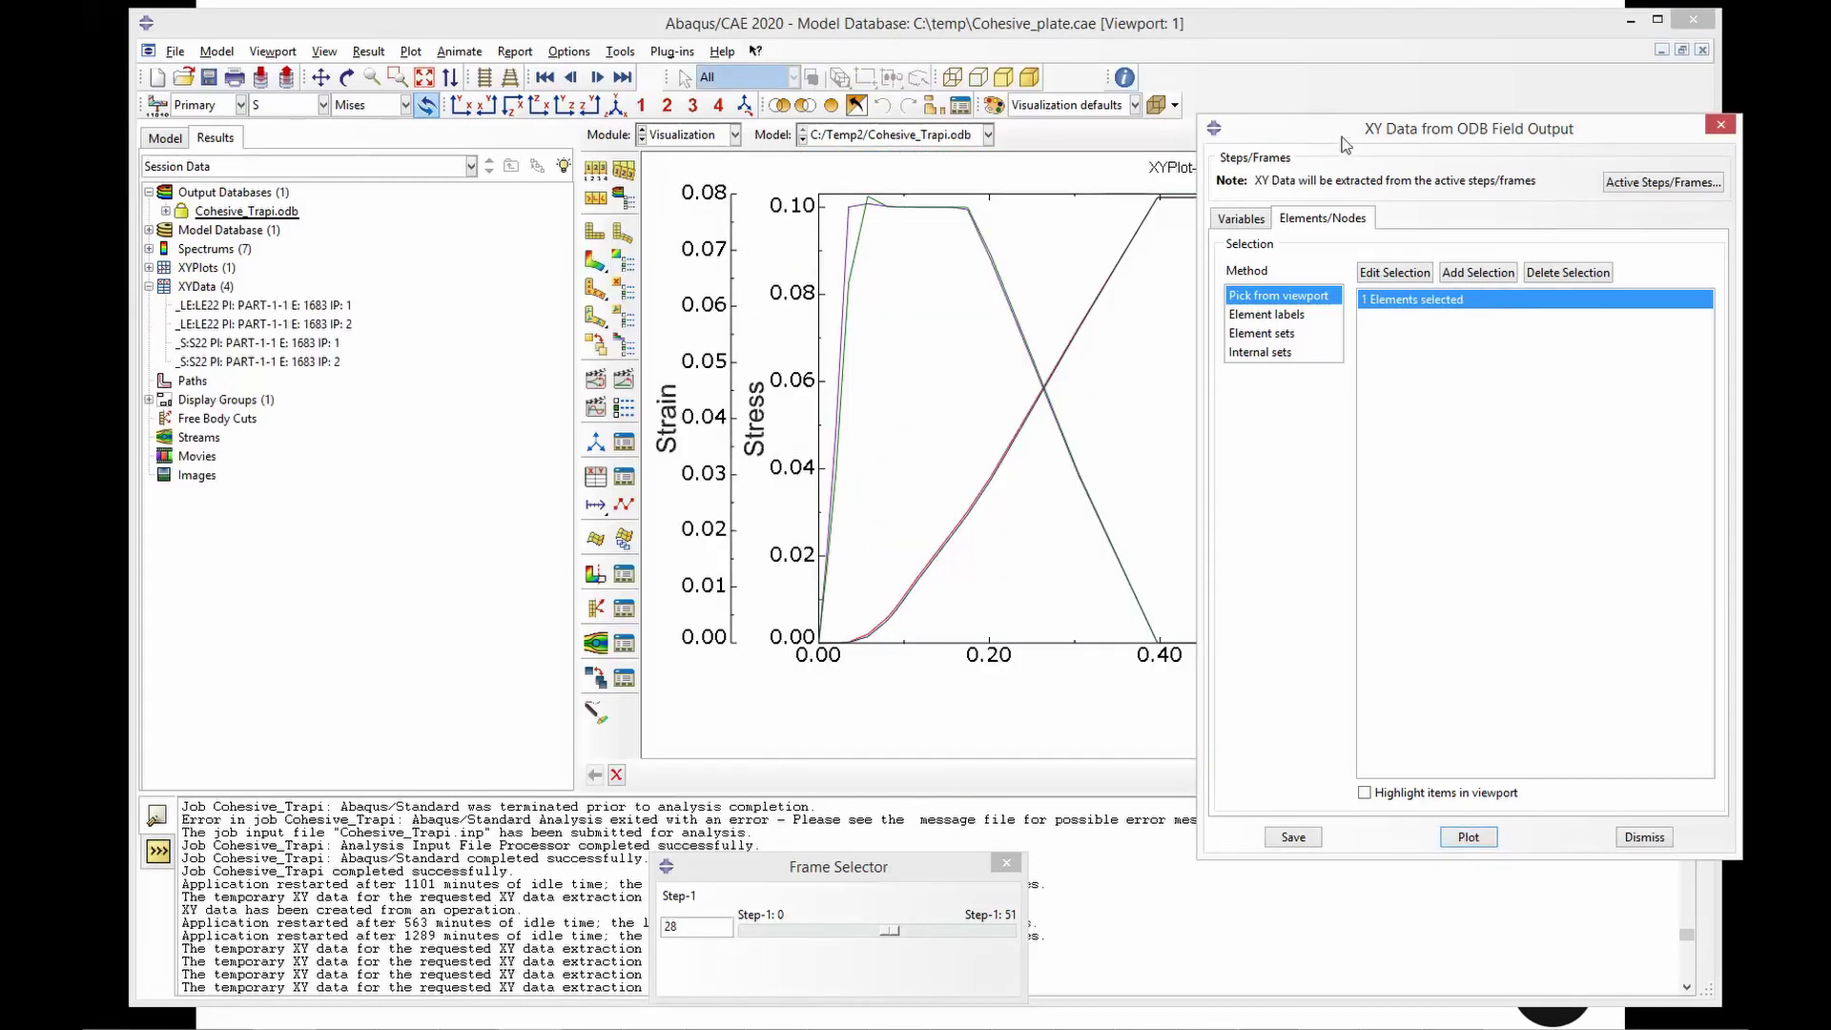
drag(1345, 143, 1160, 869)
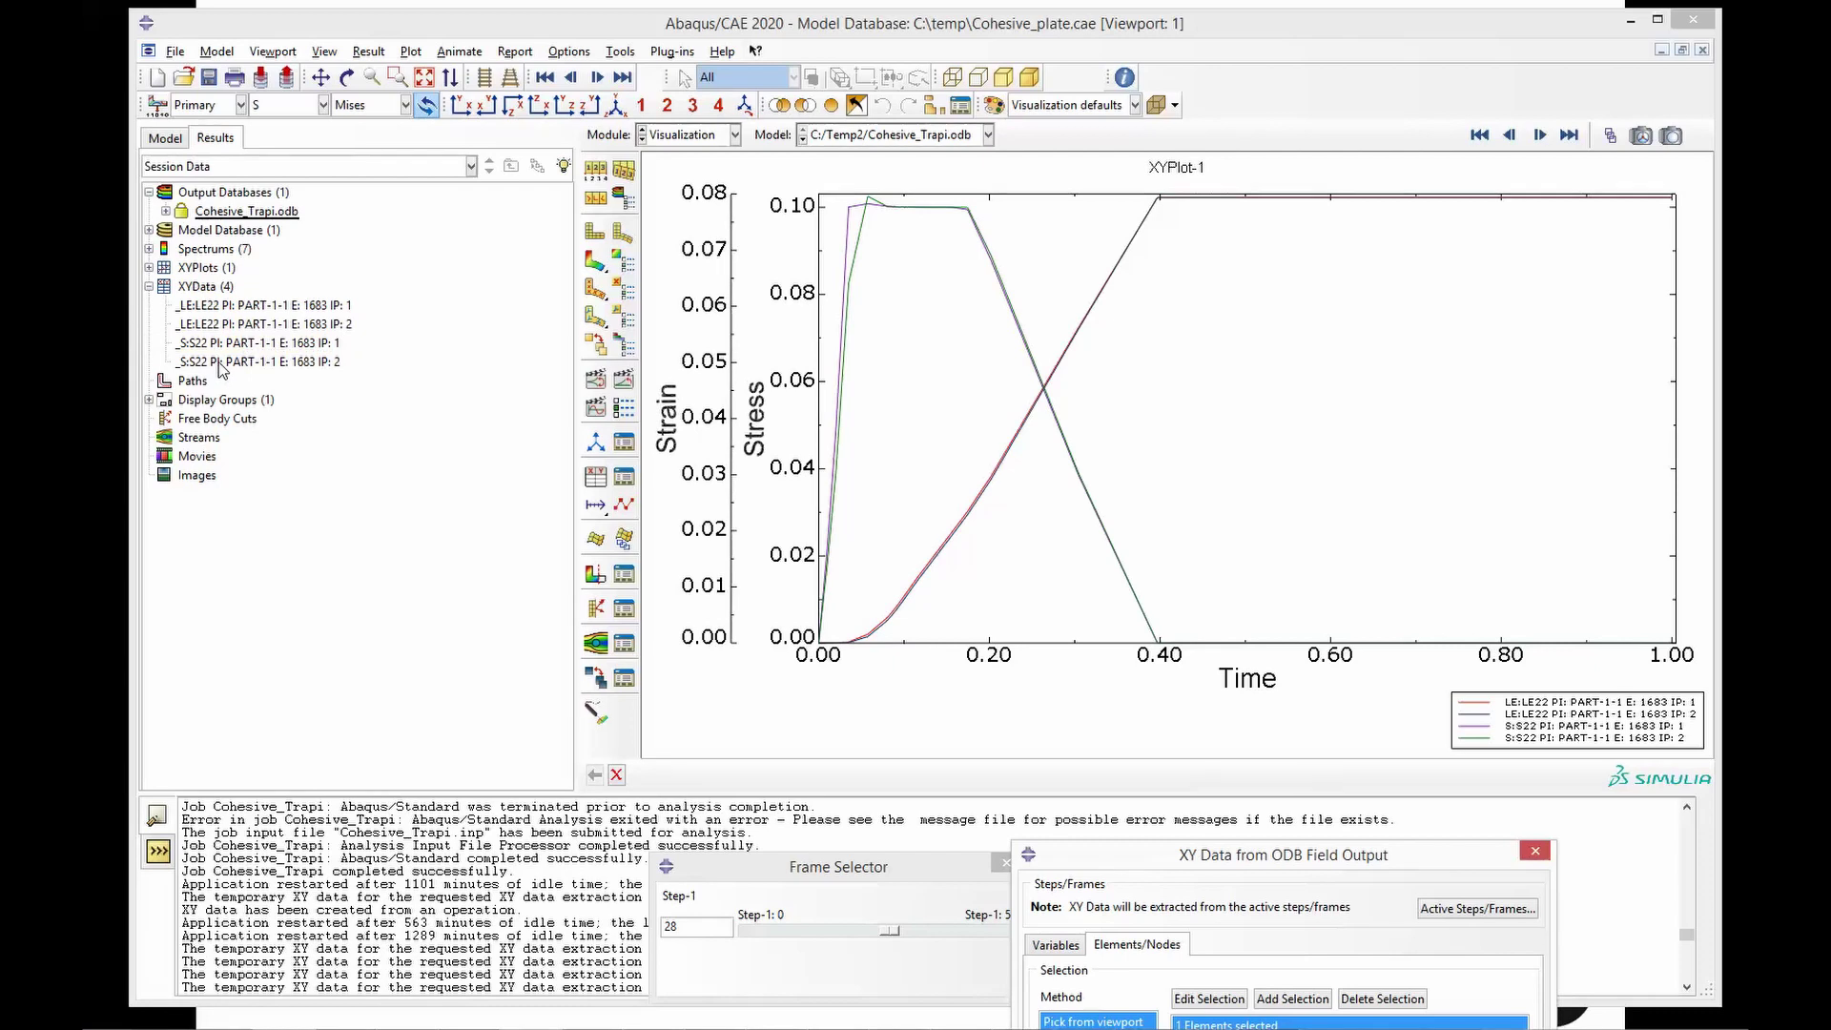
- Save the LE22 and S22 curves of integration point 1 as XY data and plot each one separately
click(315, 307)
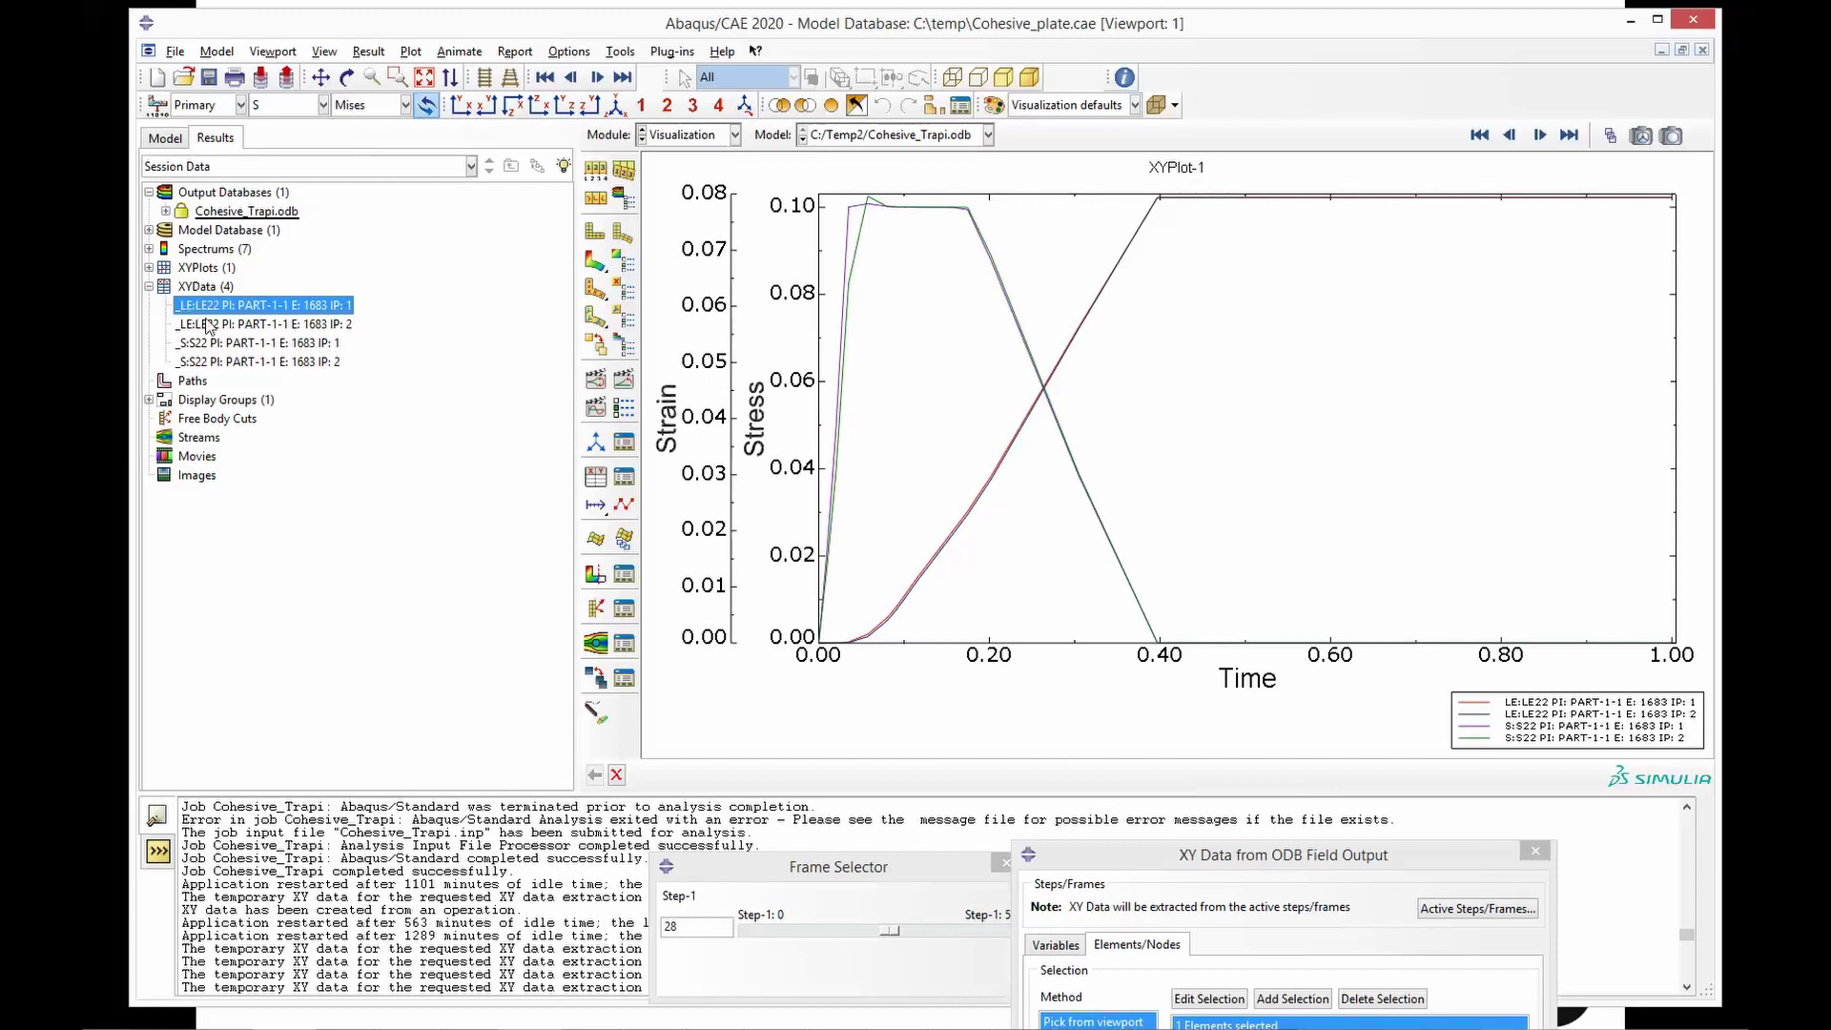
ctrl+click(283, 345)
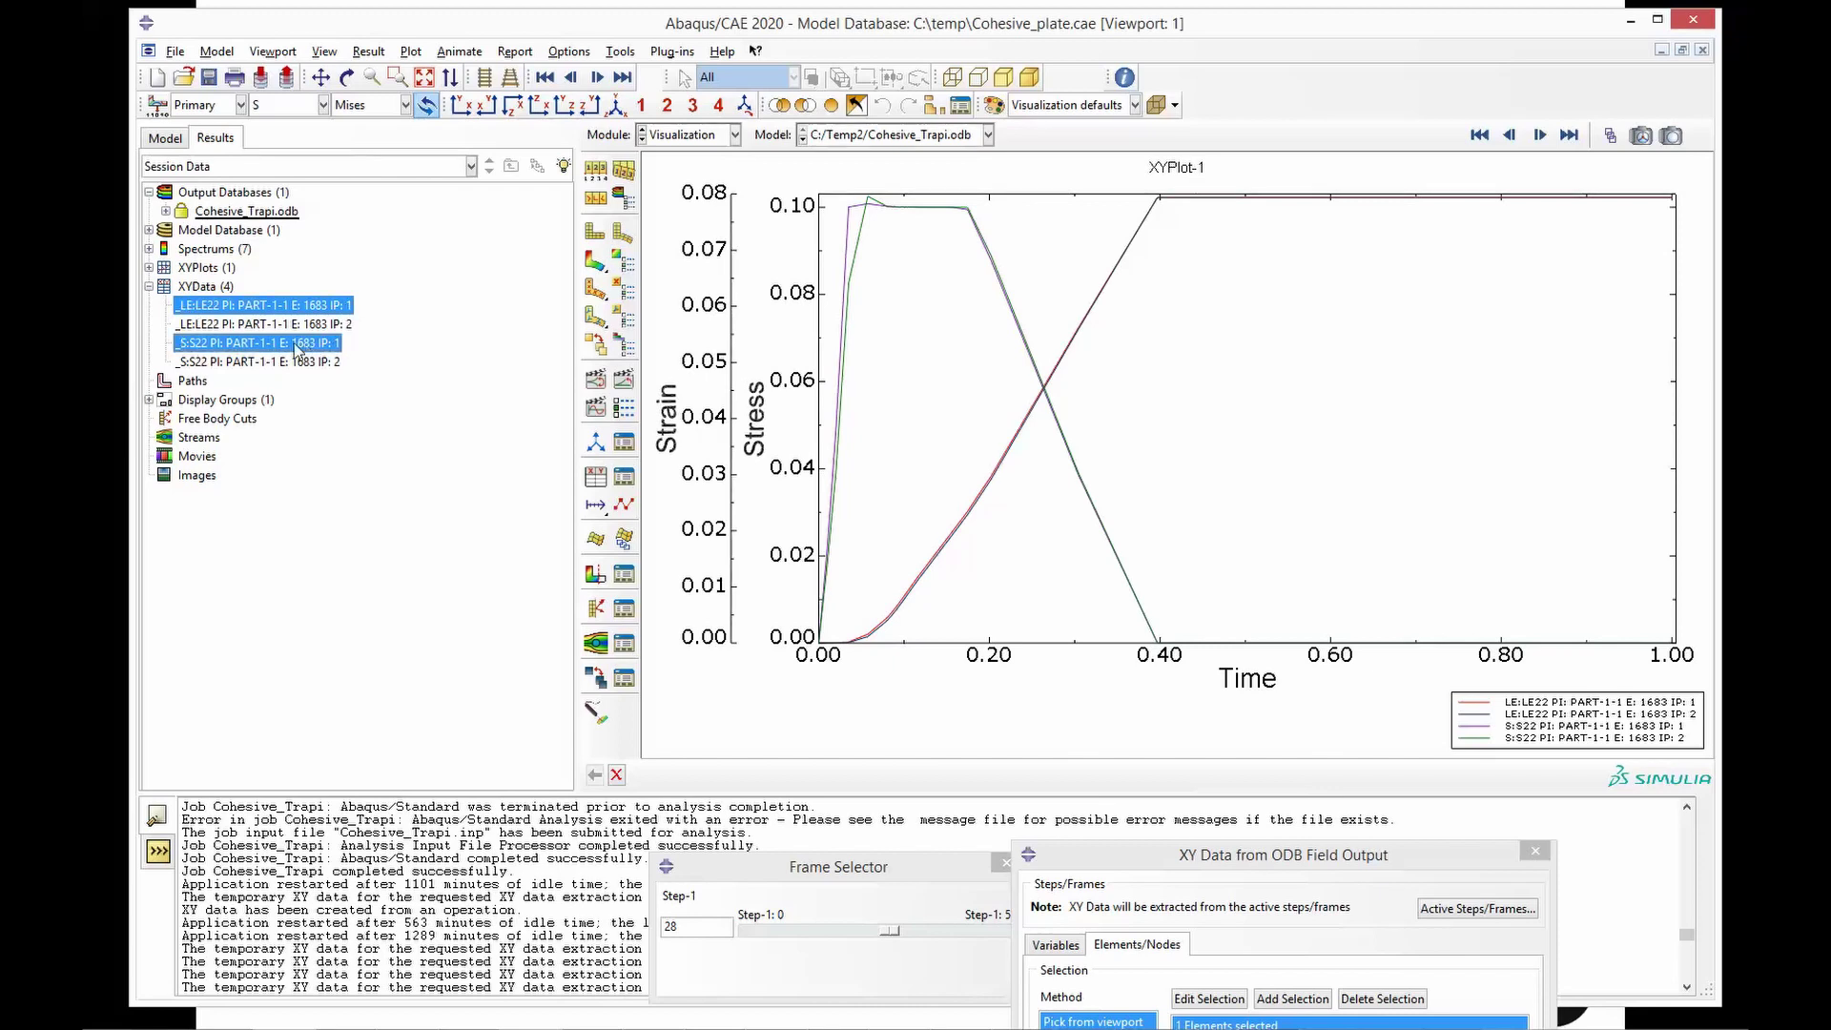
right_click(294, 345)
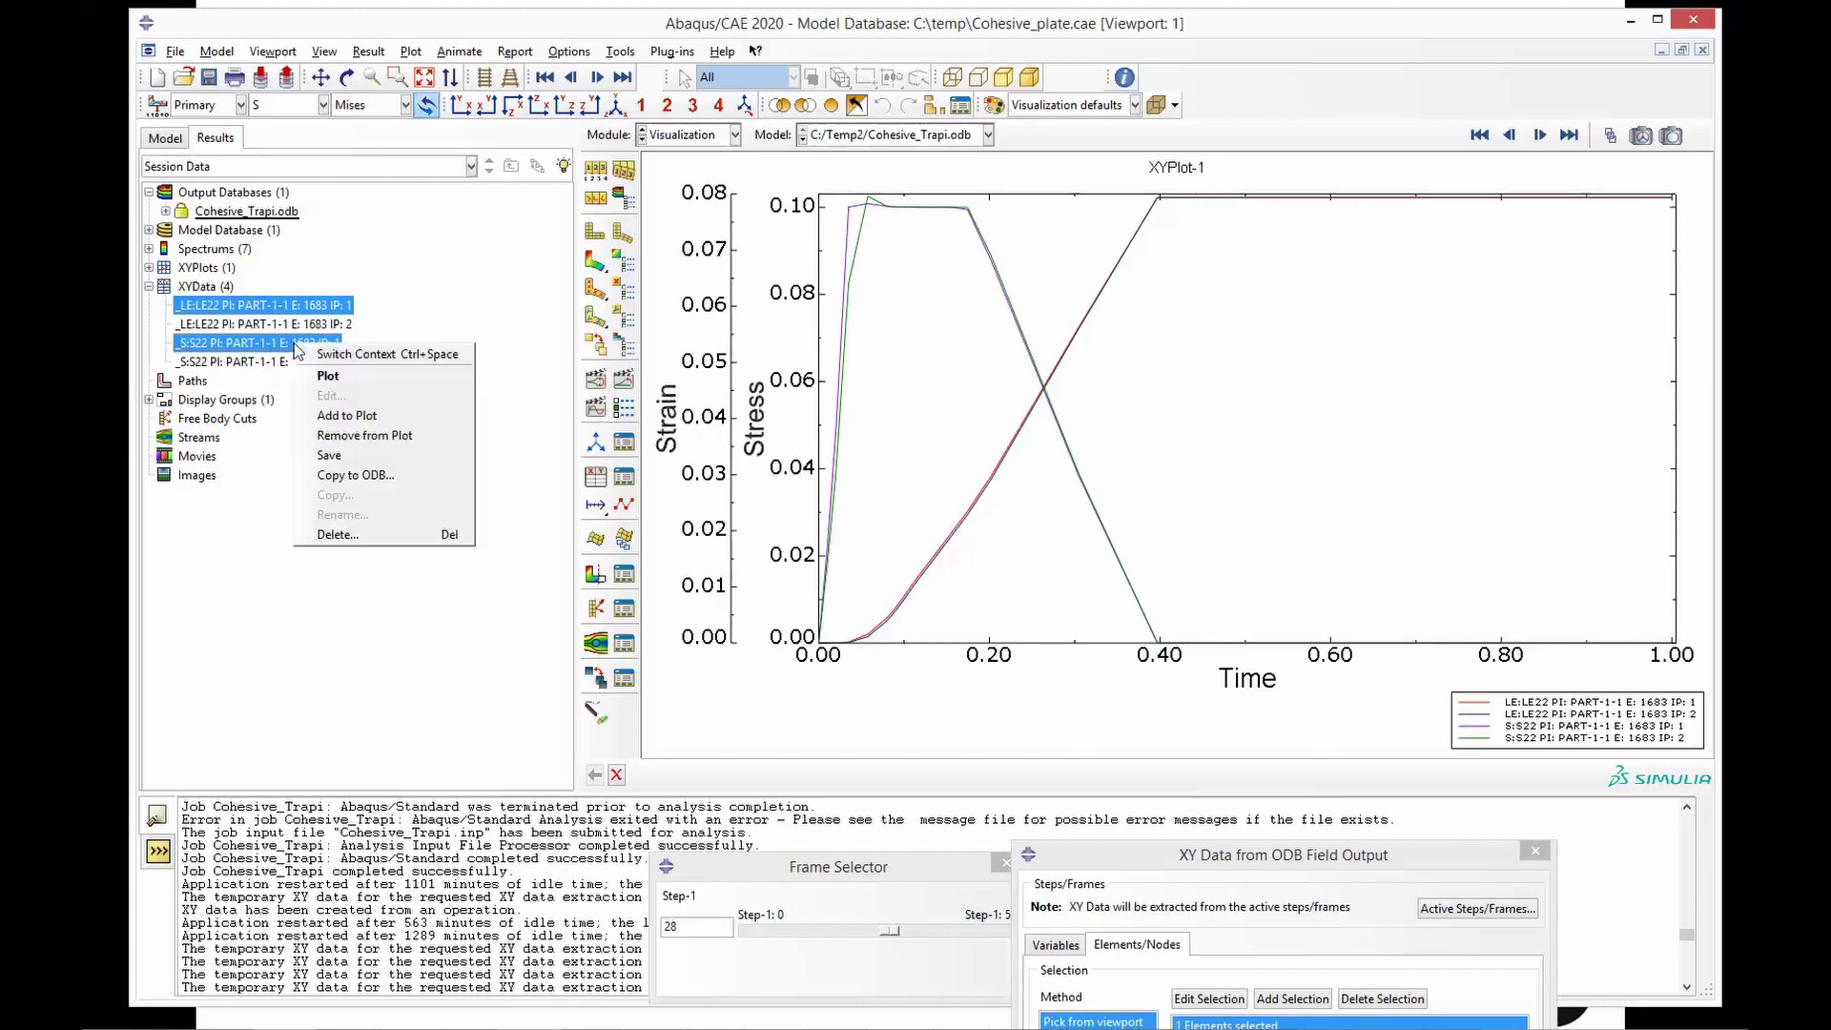
click(361, 456)
double_click(201, 304)
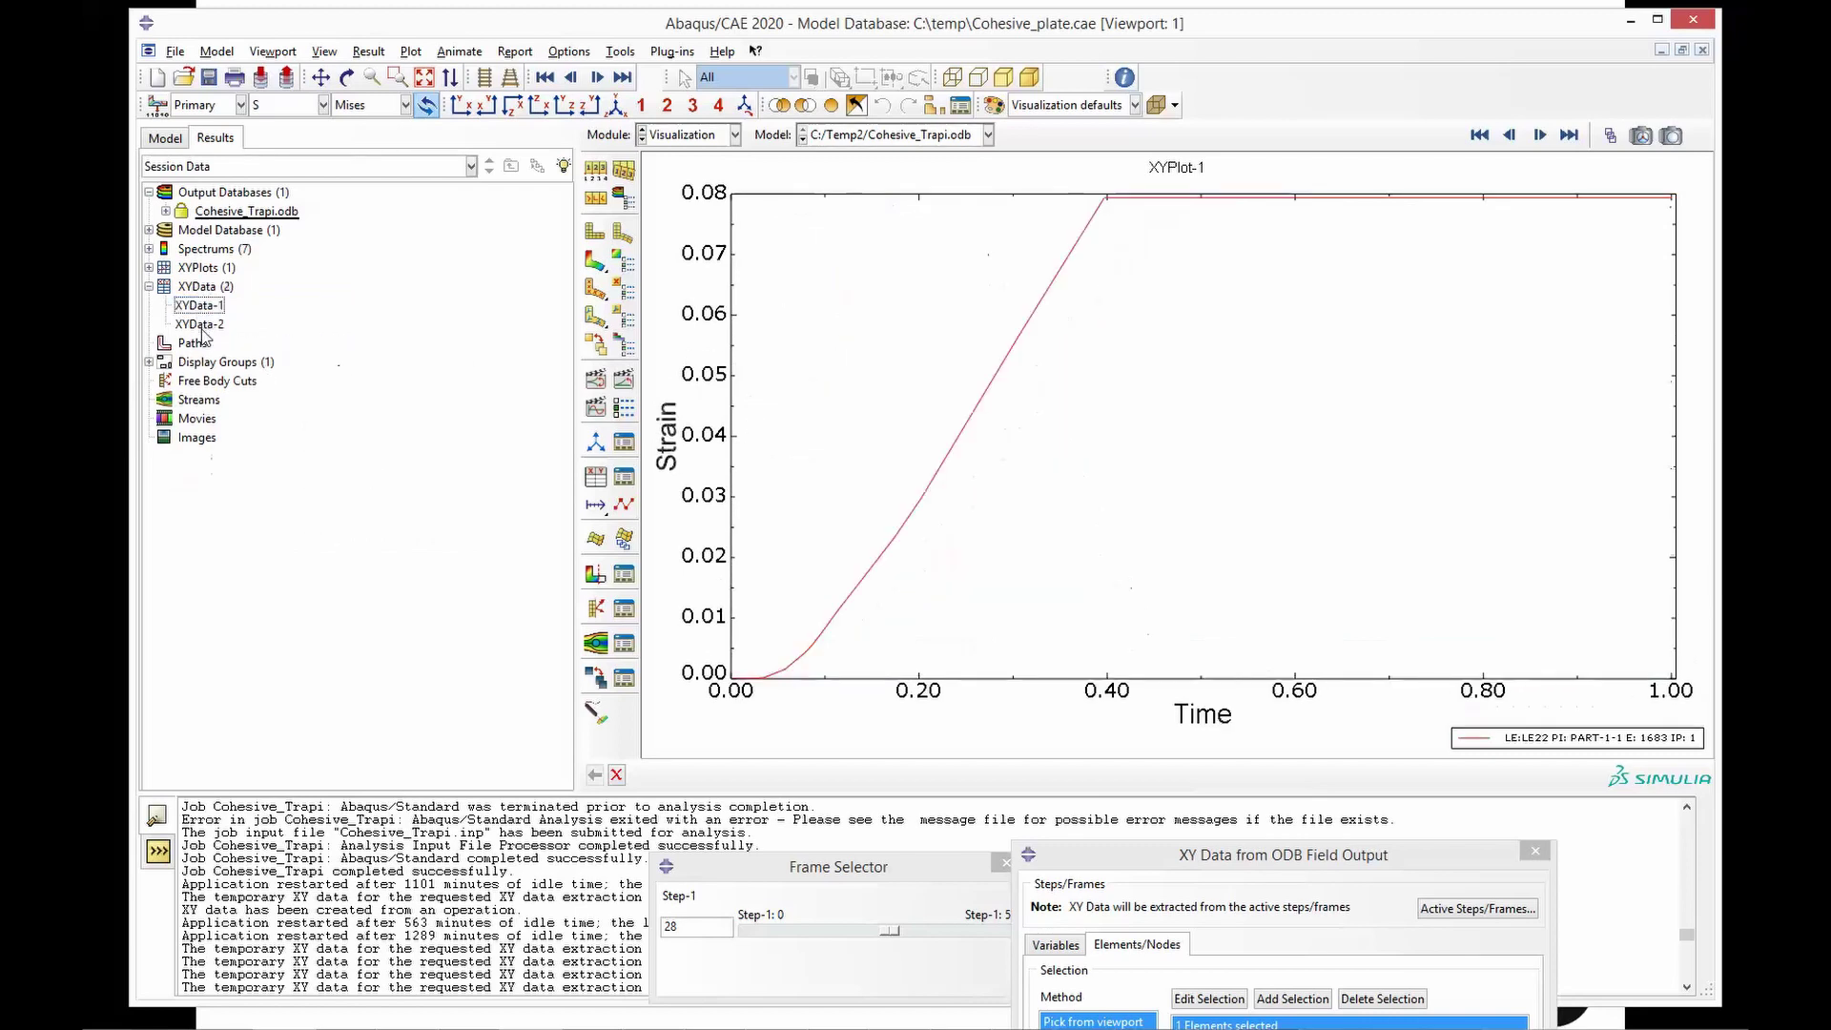
double_click(204, 325)
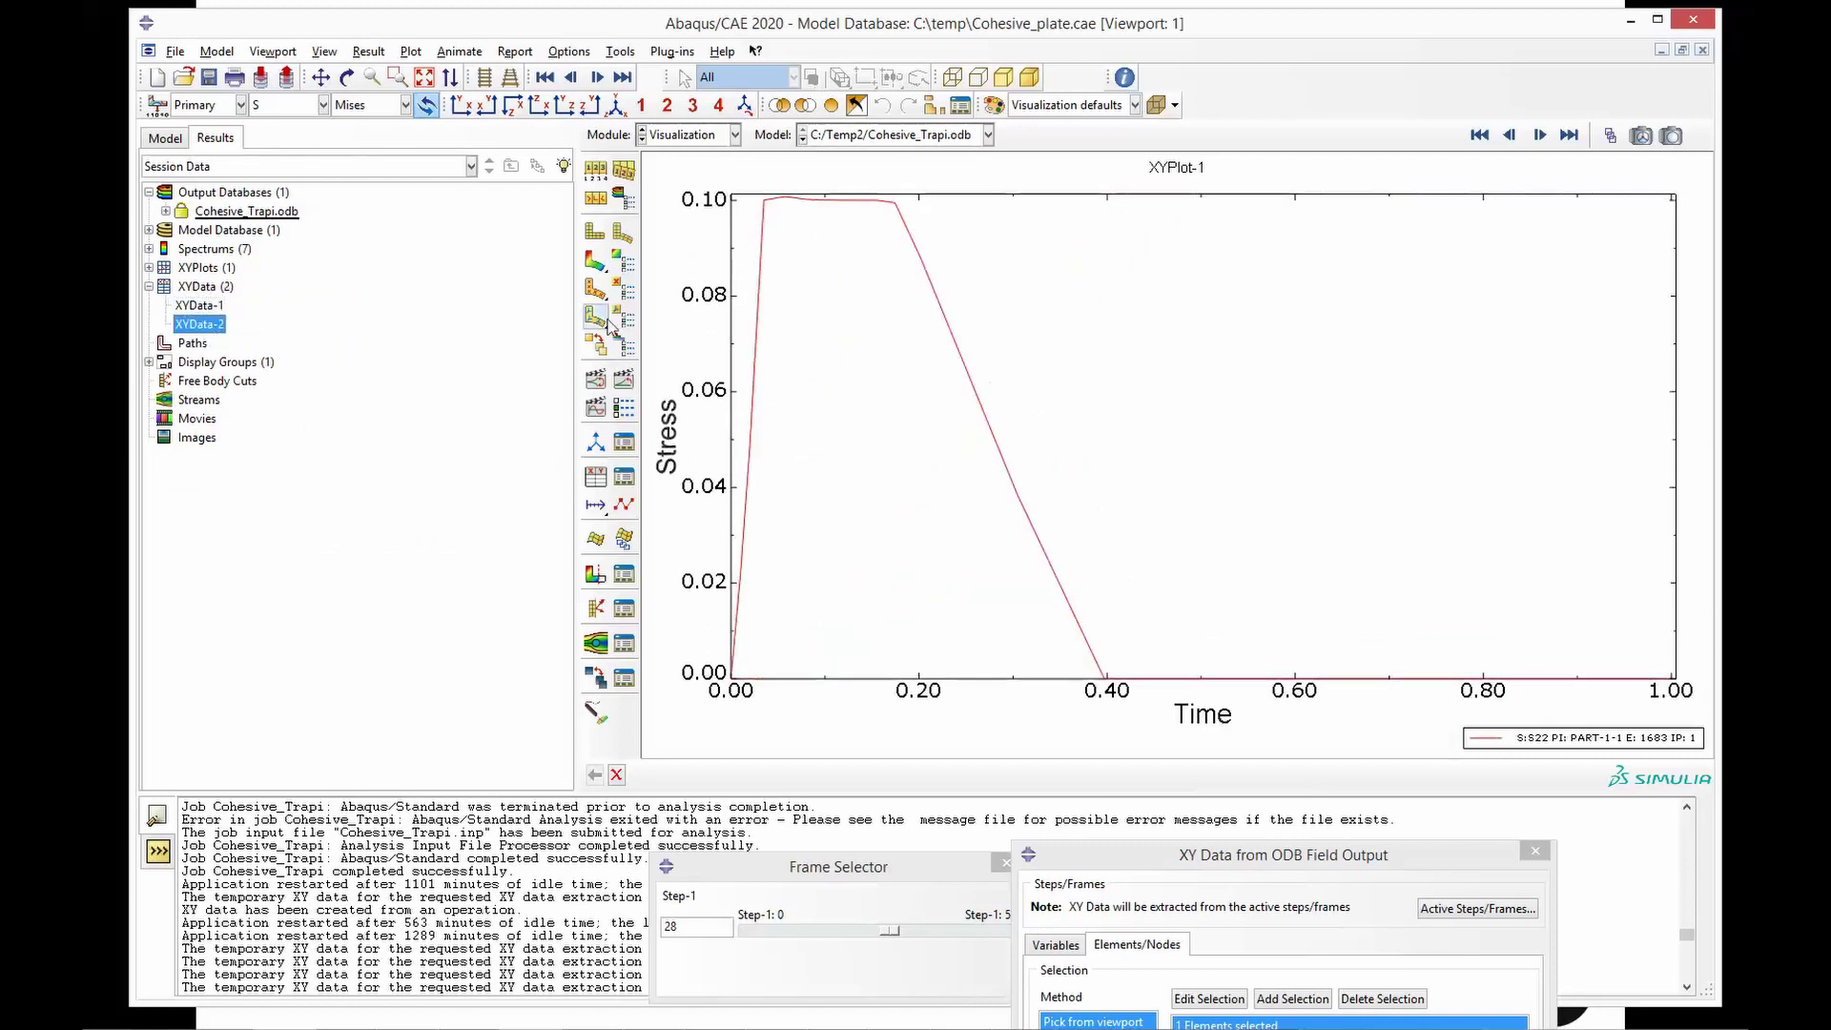
- Operate on XY data with the expression combine("XYData-1", "XYData-2") and plot the stress-strain curve
click(602, 453)
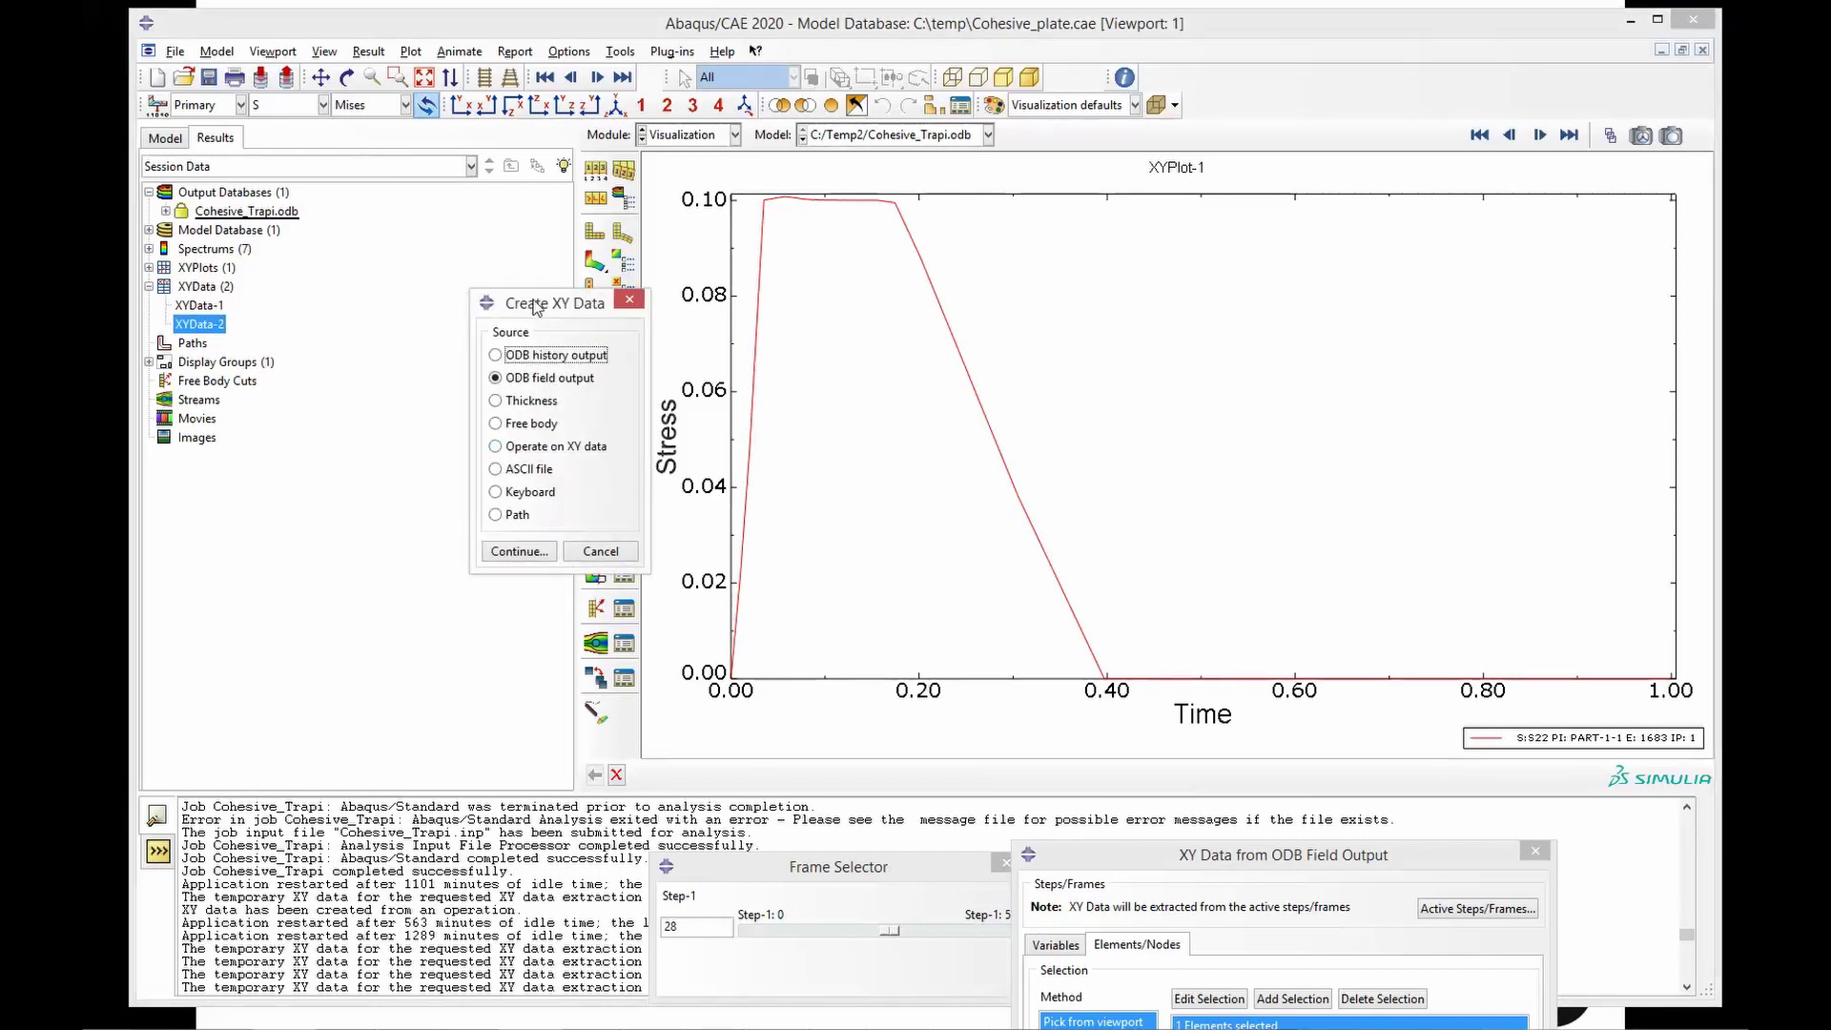
drag(534, 305, 923, 310)
click(896, 456)
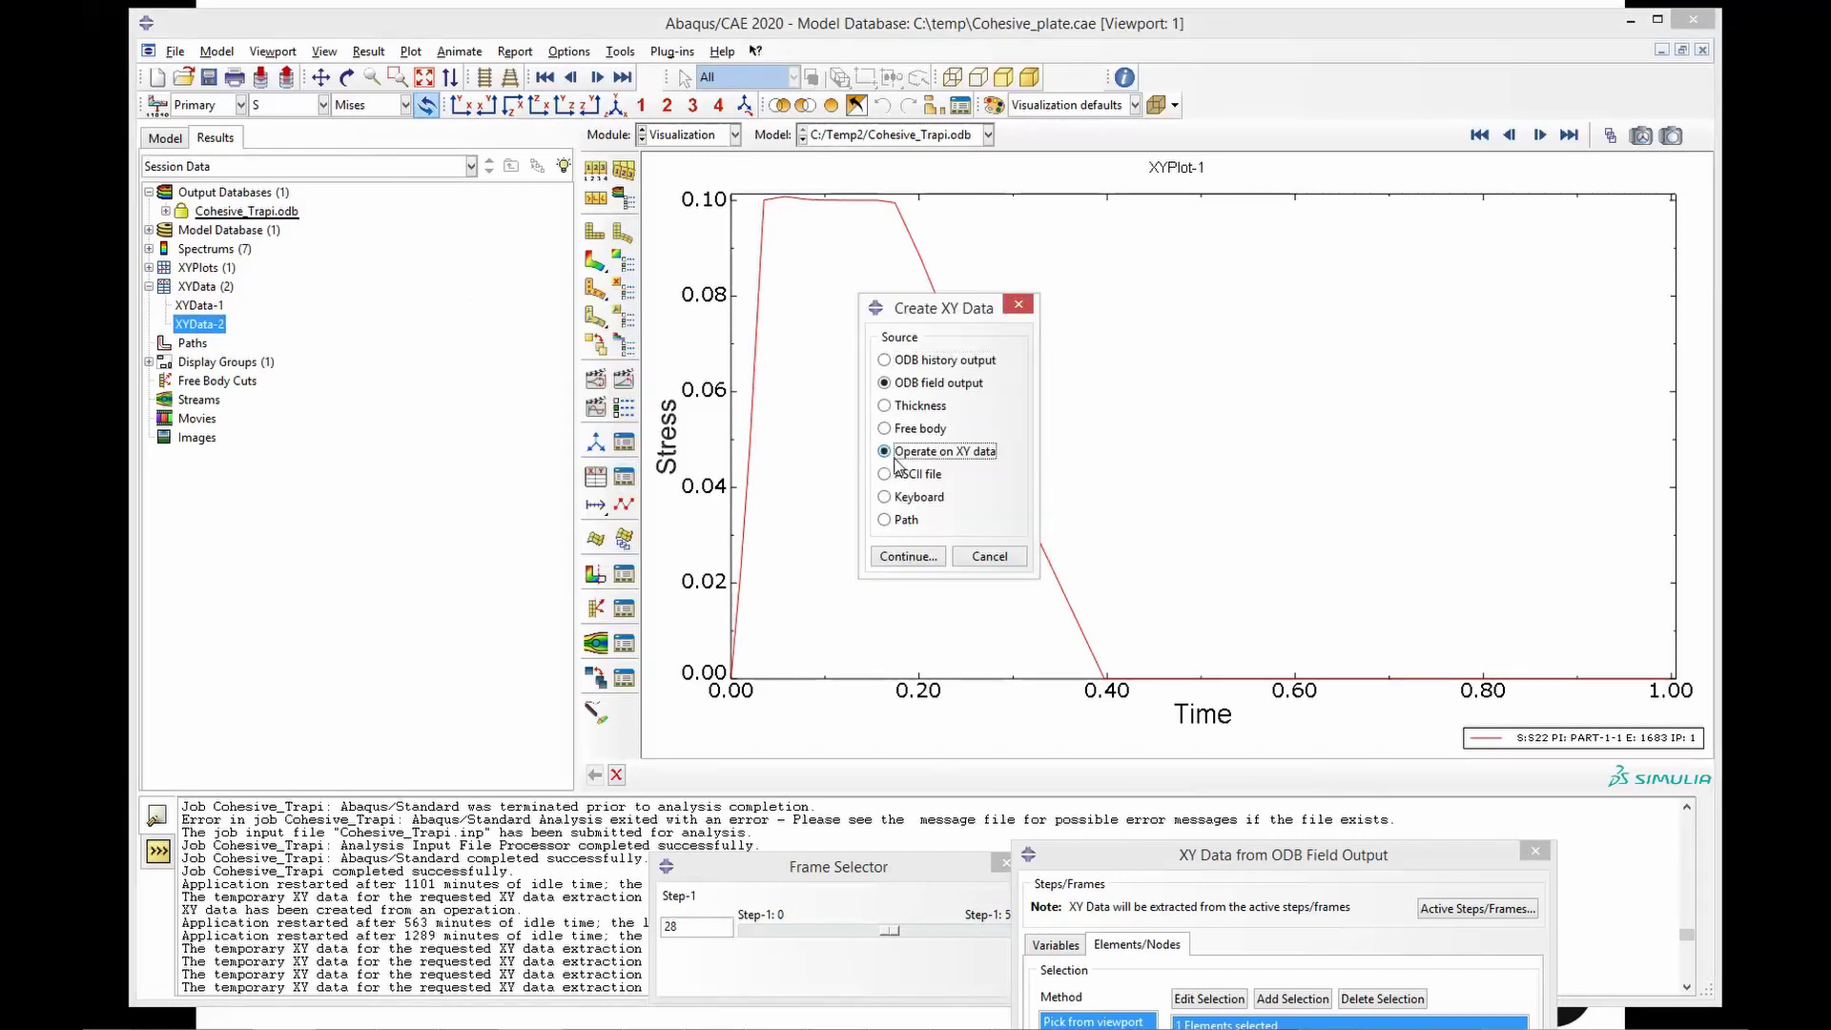
click(907, 557)
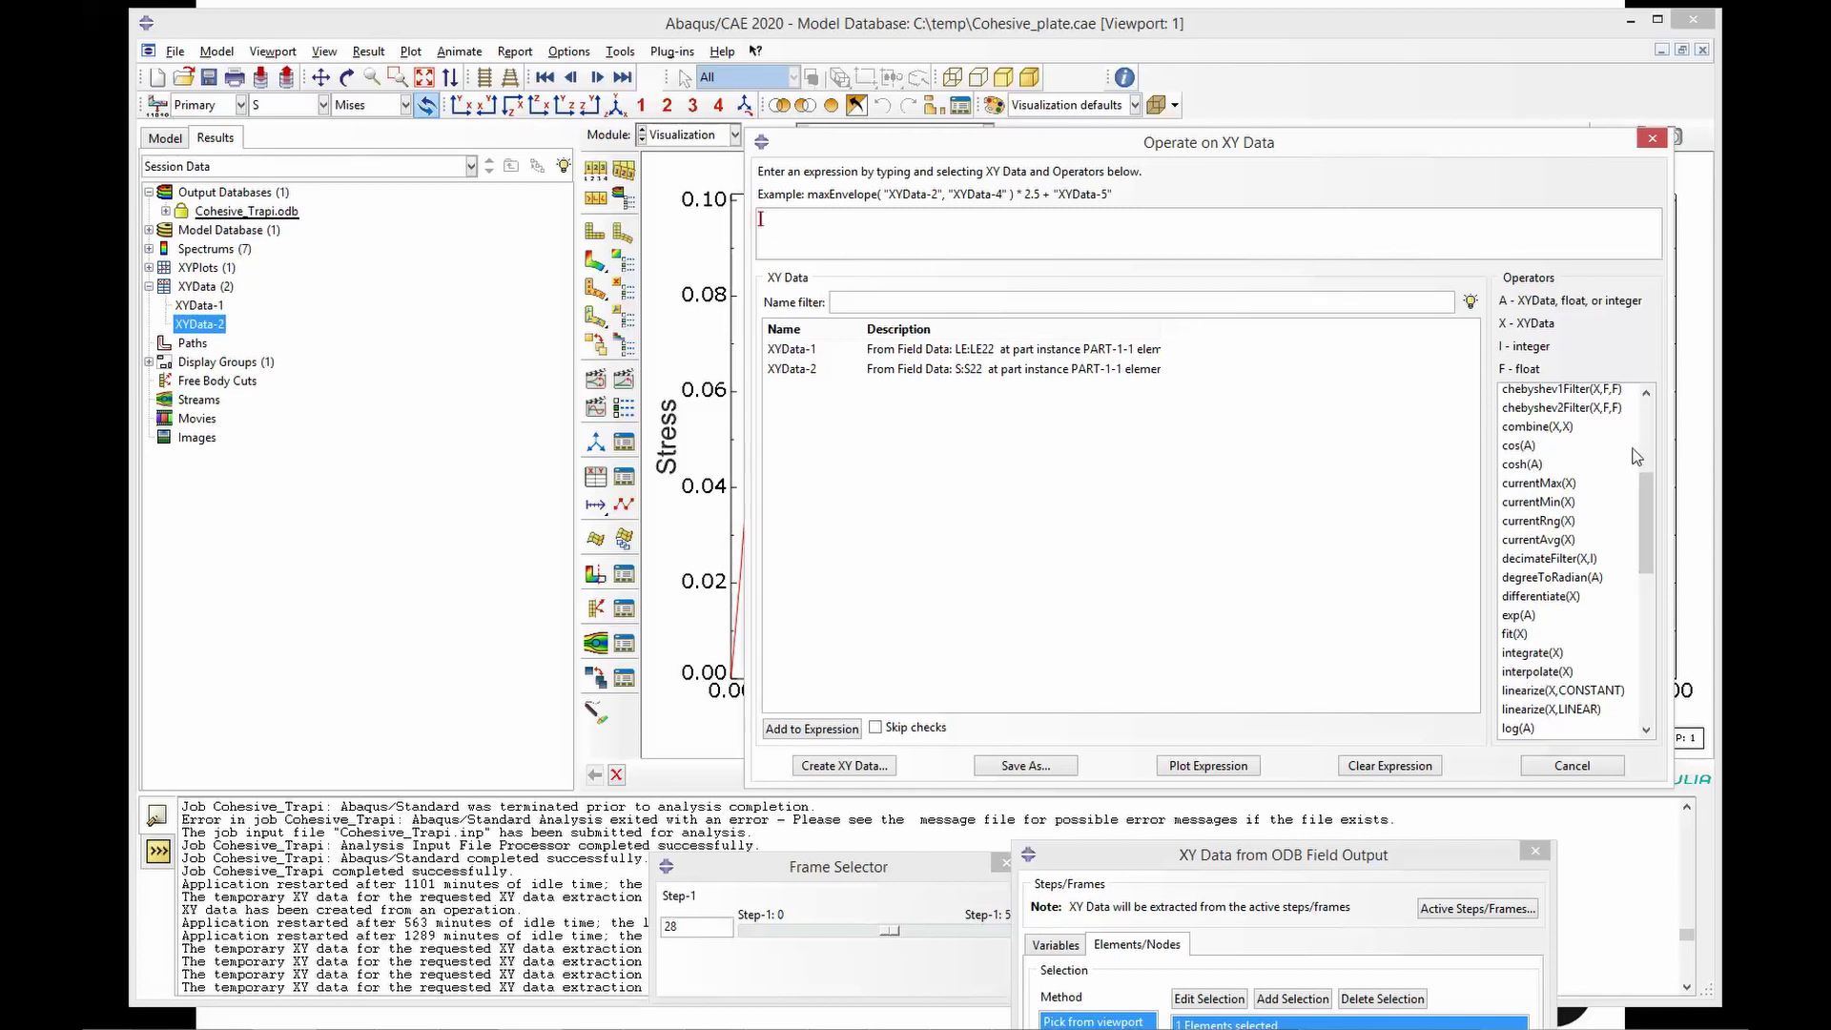
scroll(1550, 609, up, 3)
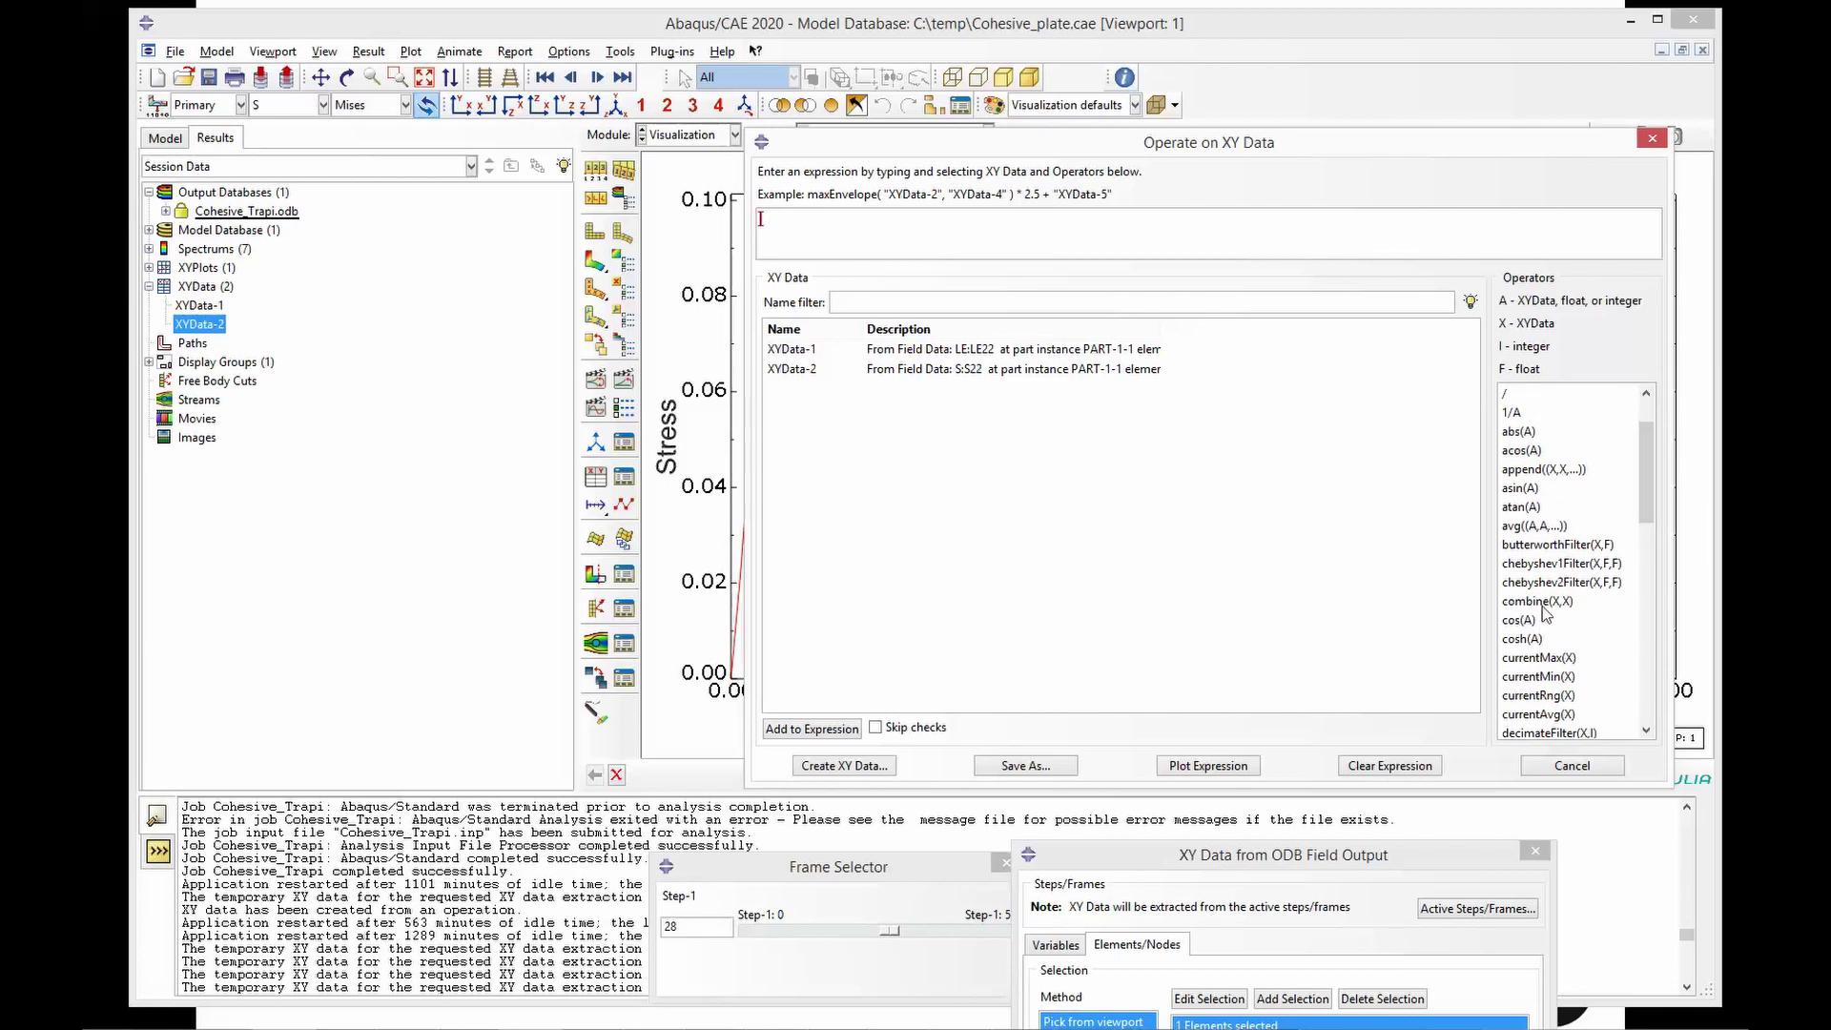
click(1545, 603)
click(987, 351)
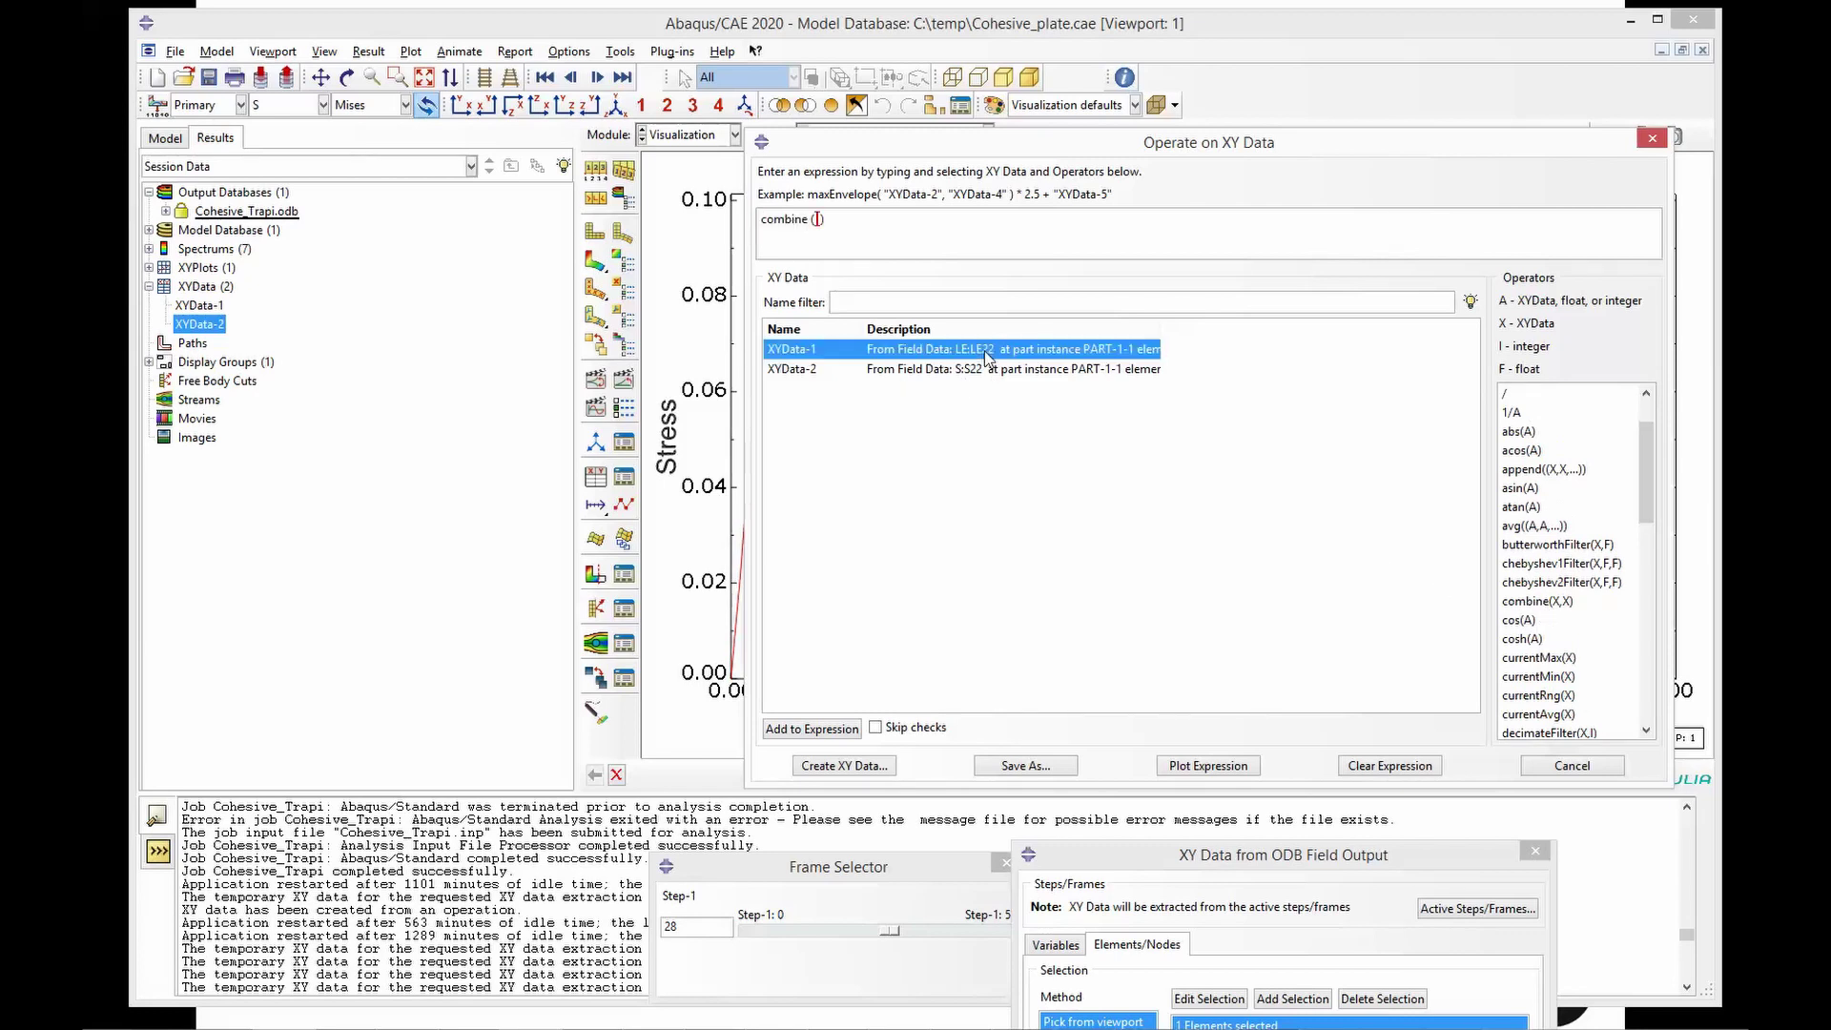
click(972, 375)
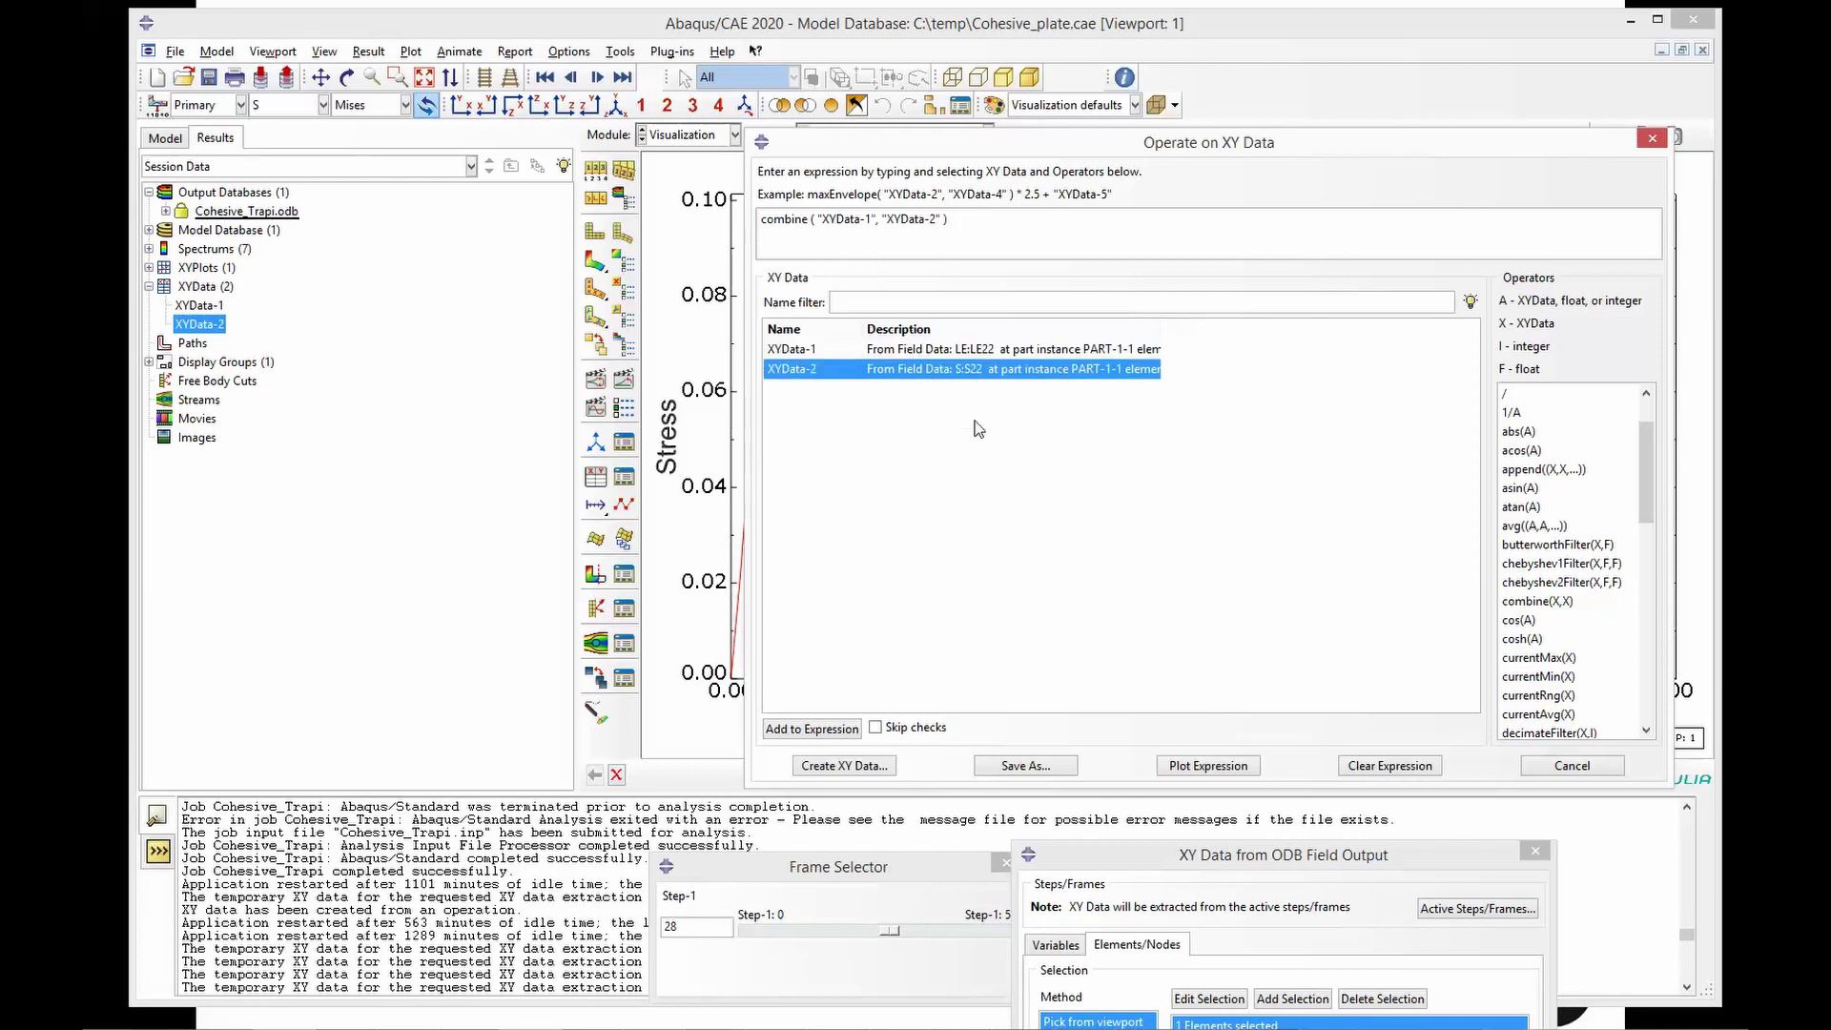
click(1192, 769)
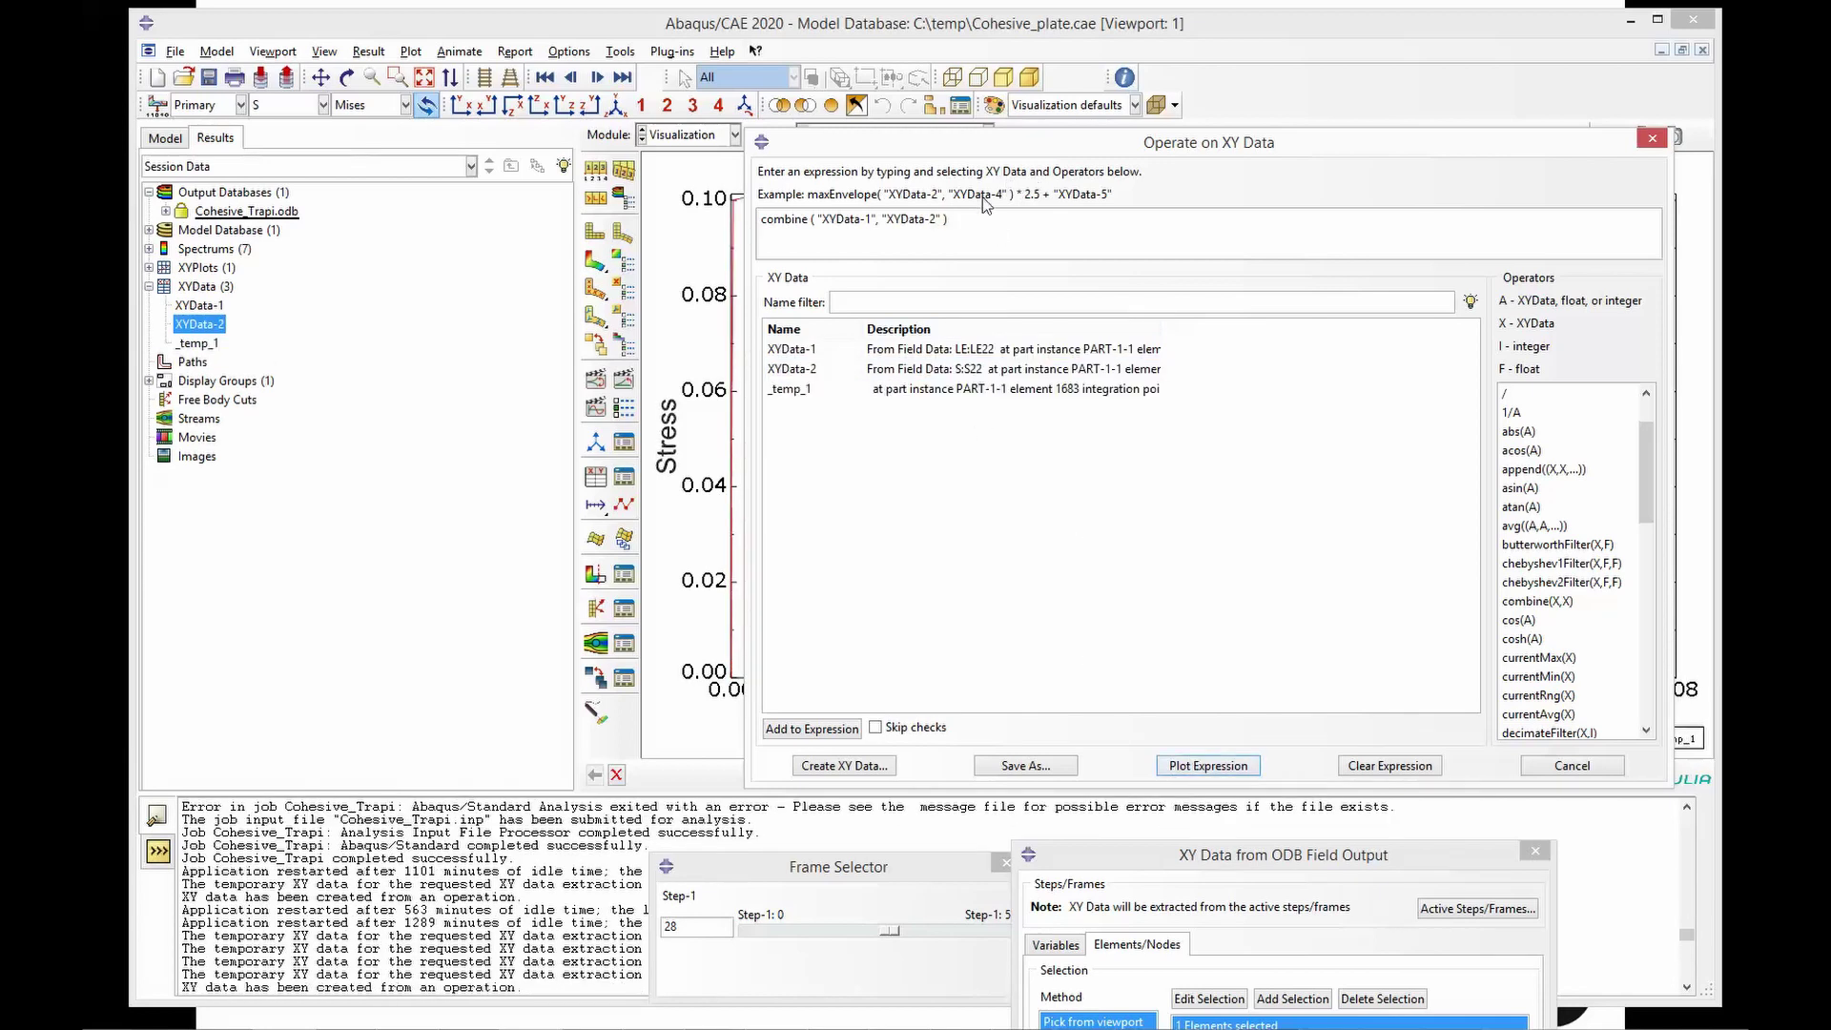
drag(978, 150, 0, 371)
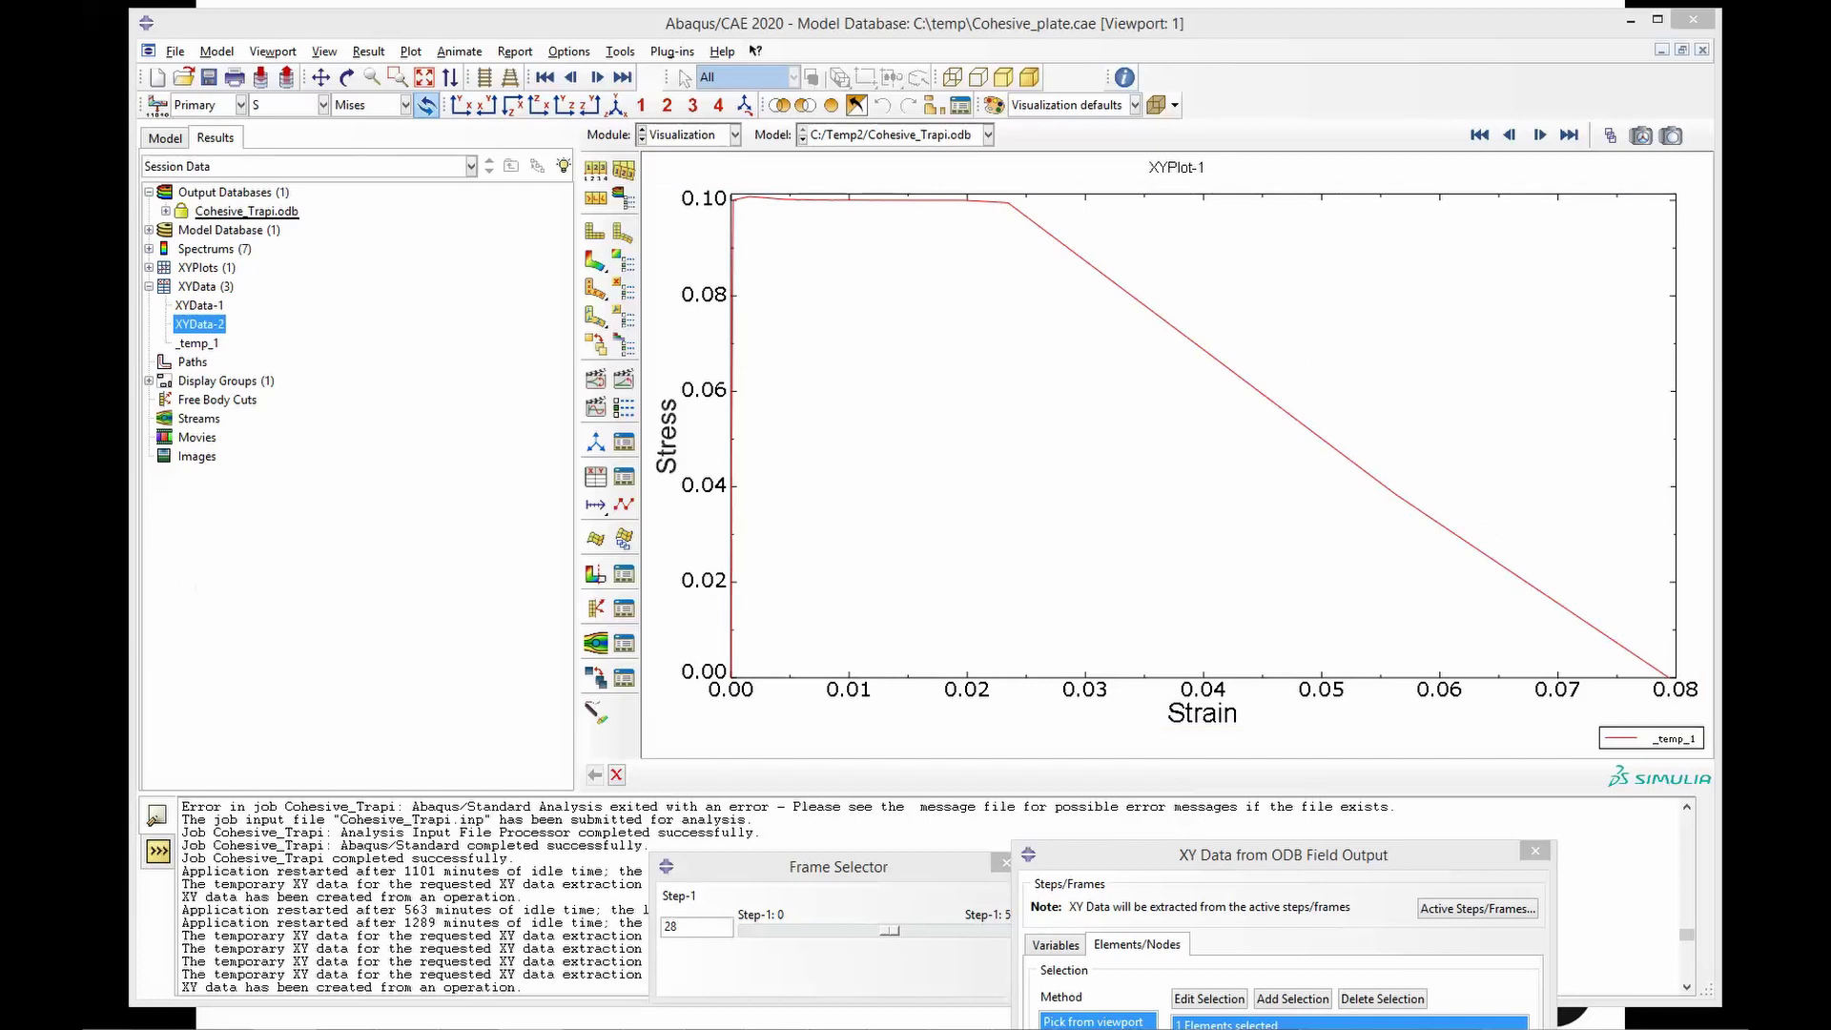
- Compare the MATLAB trapezoidal figure side by side with the combined stress-strain plot, then return to the Mises contour plot
drag(422, 327, 322, 198)
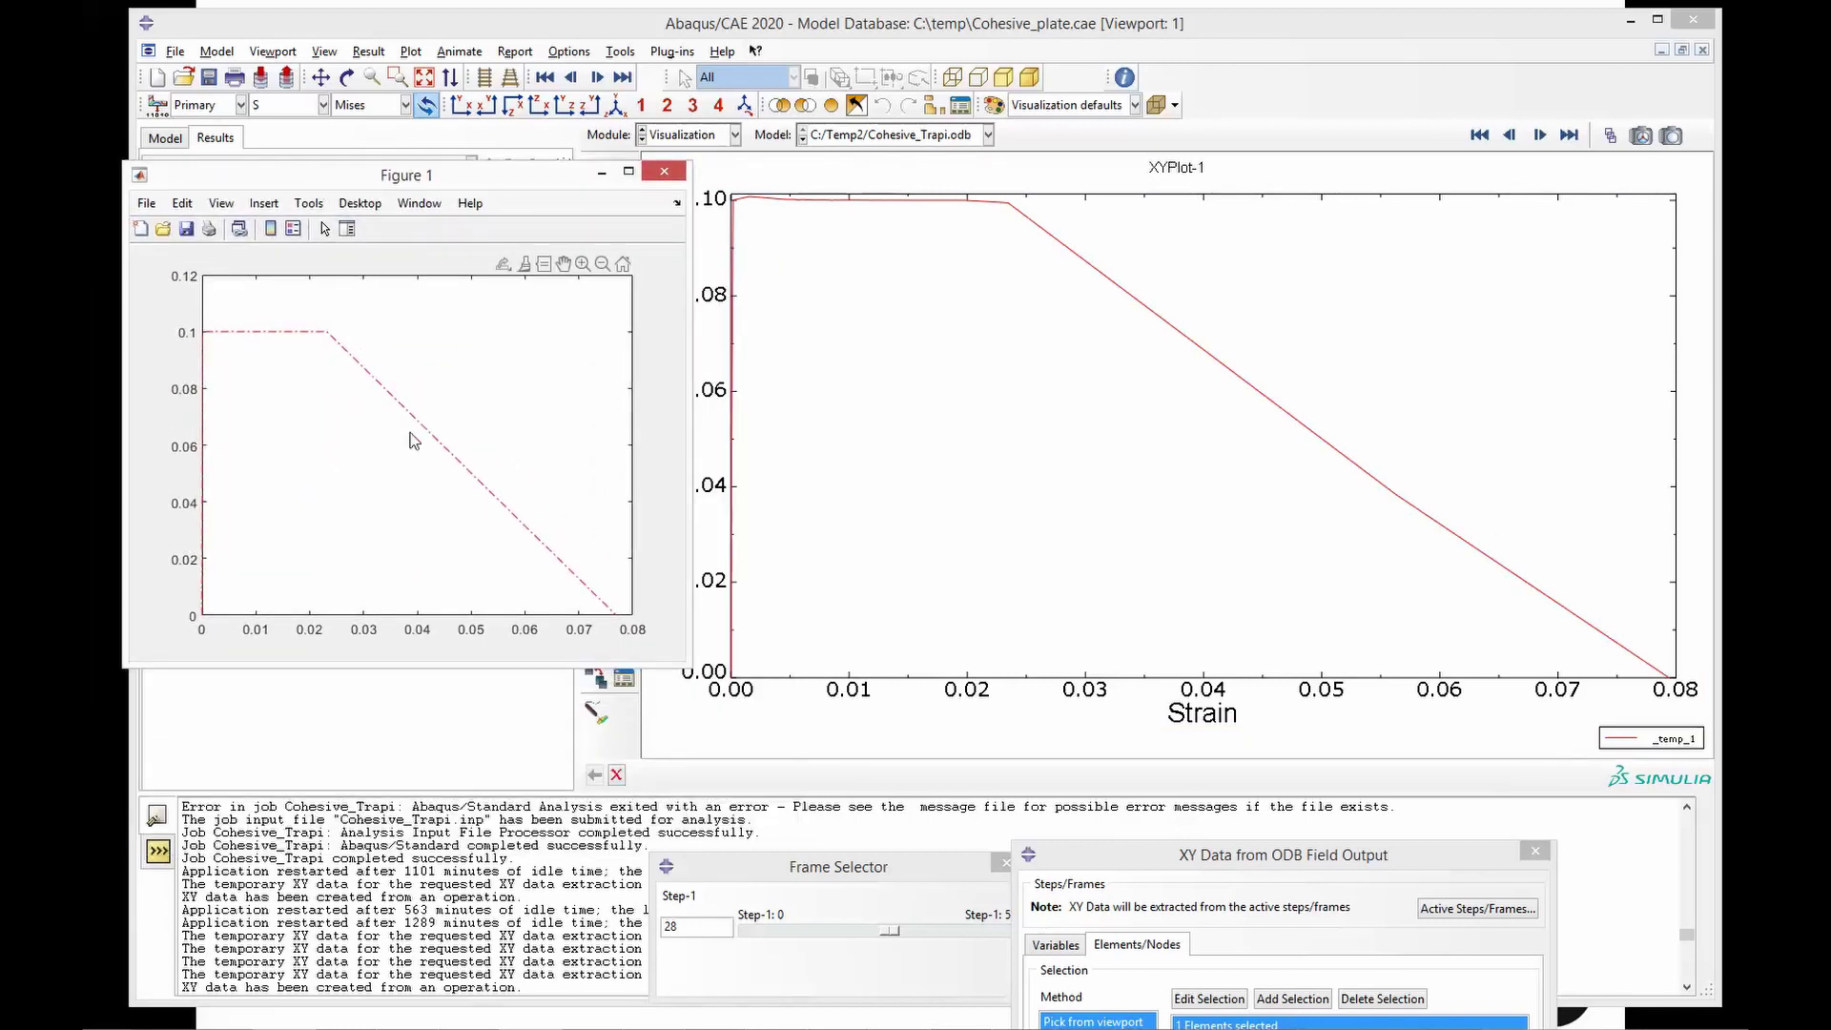
drag(563, 179, 547, 178)
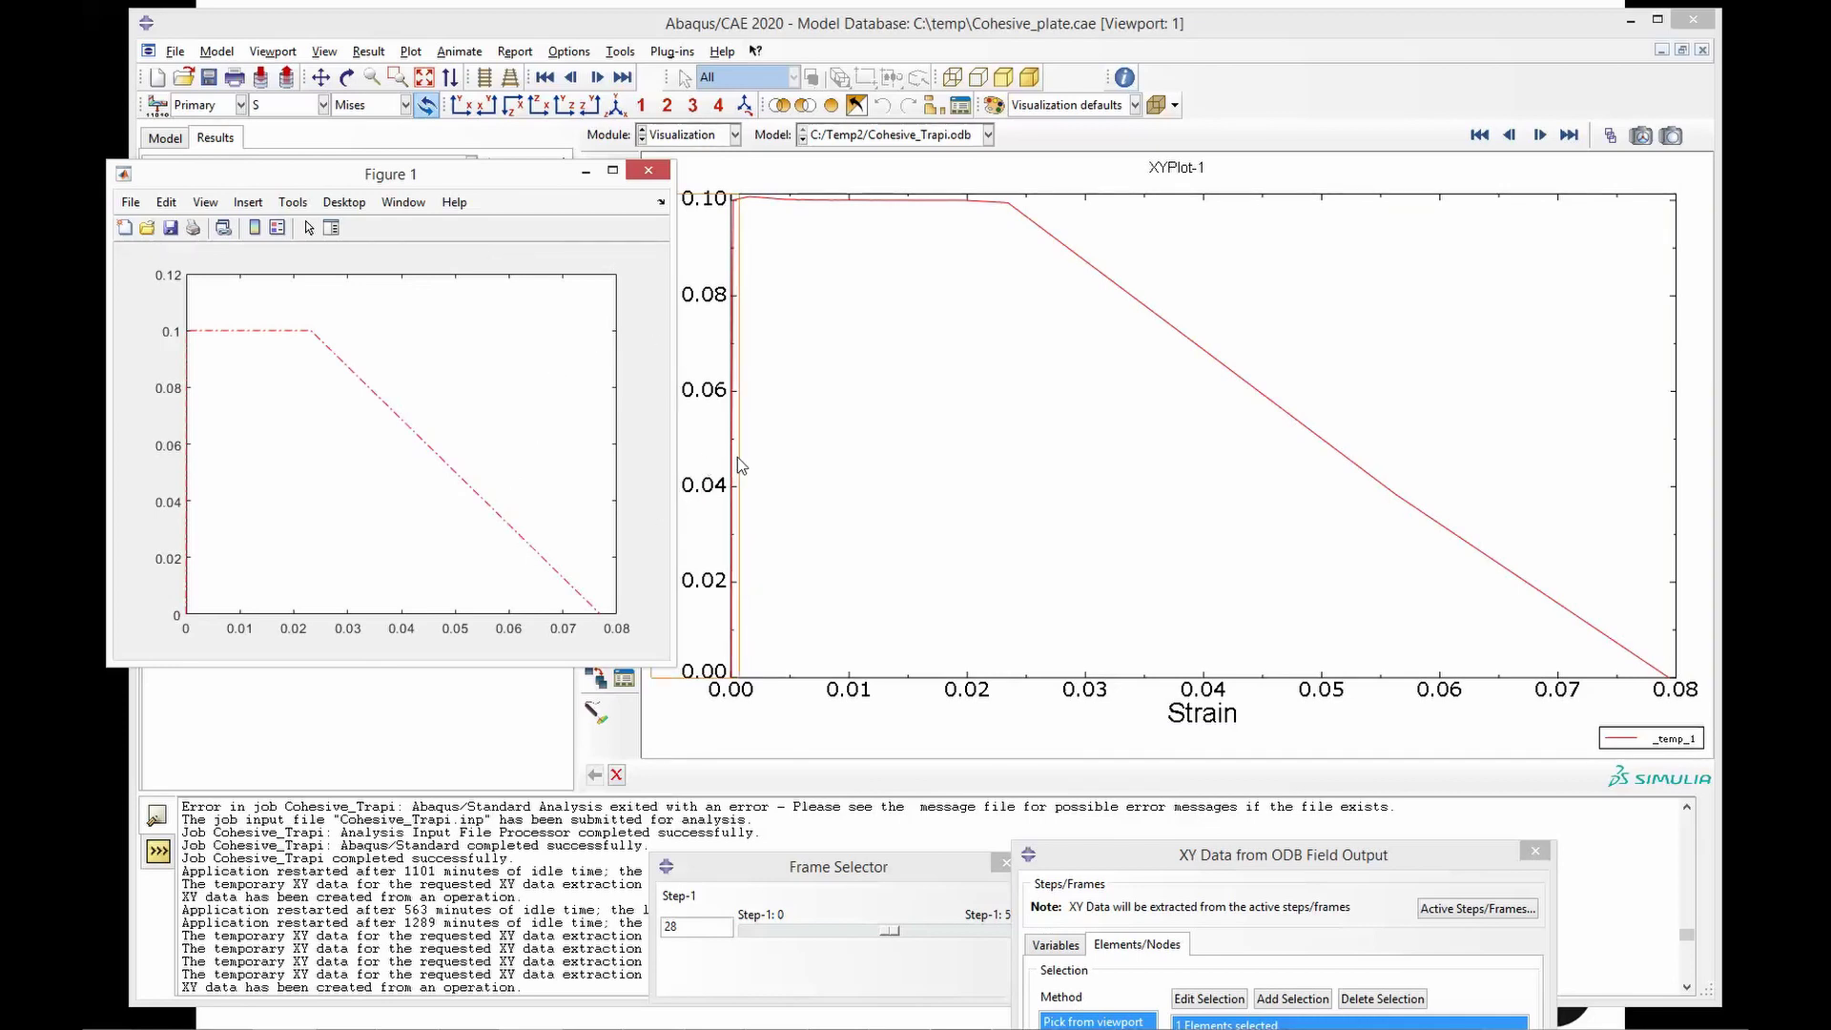
mouse_move(631, 277)
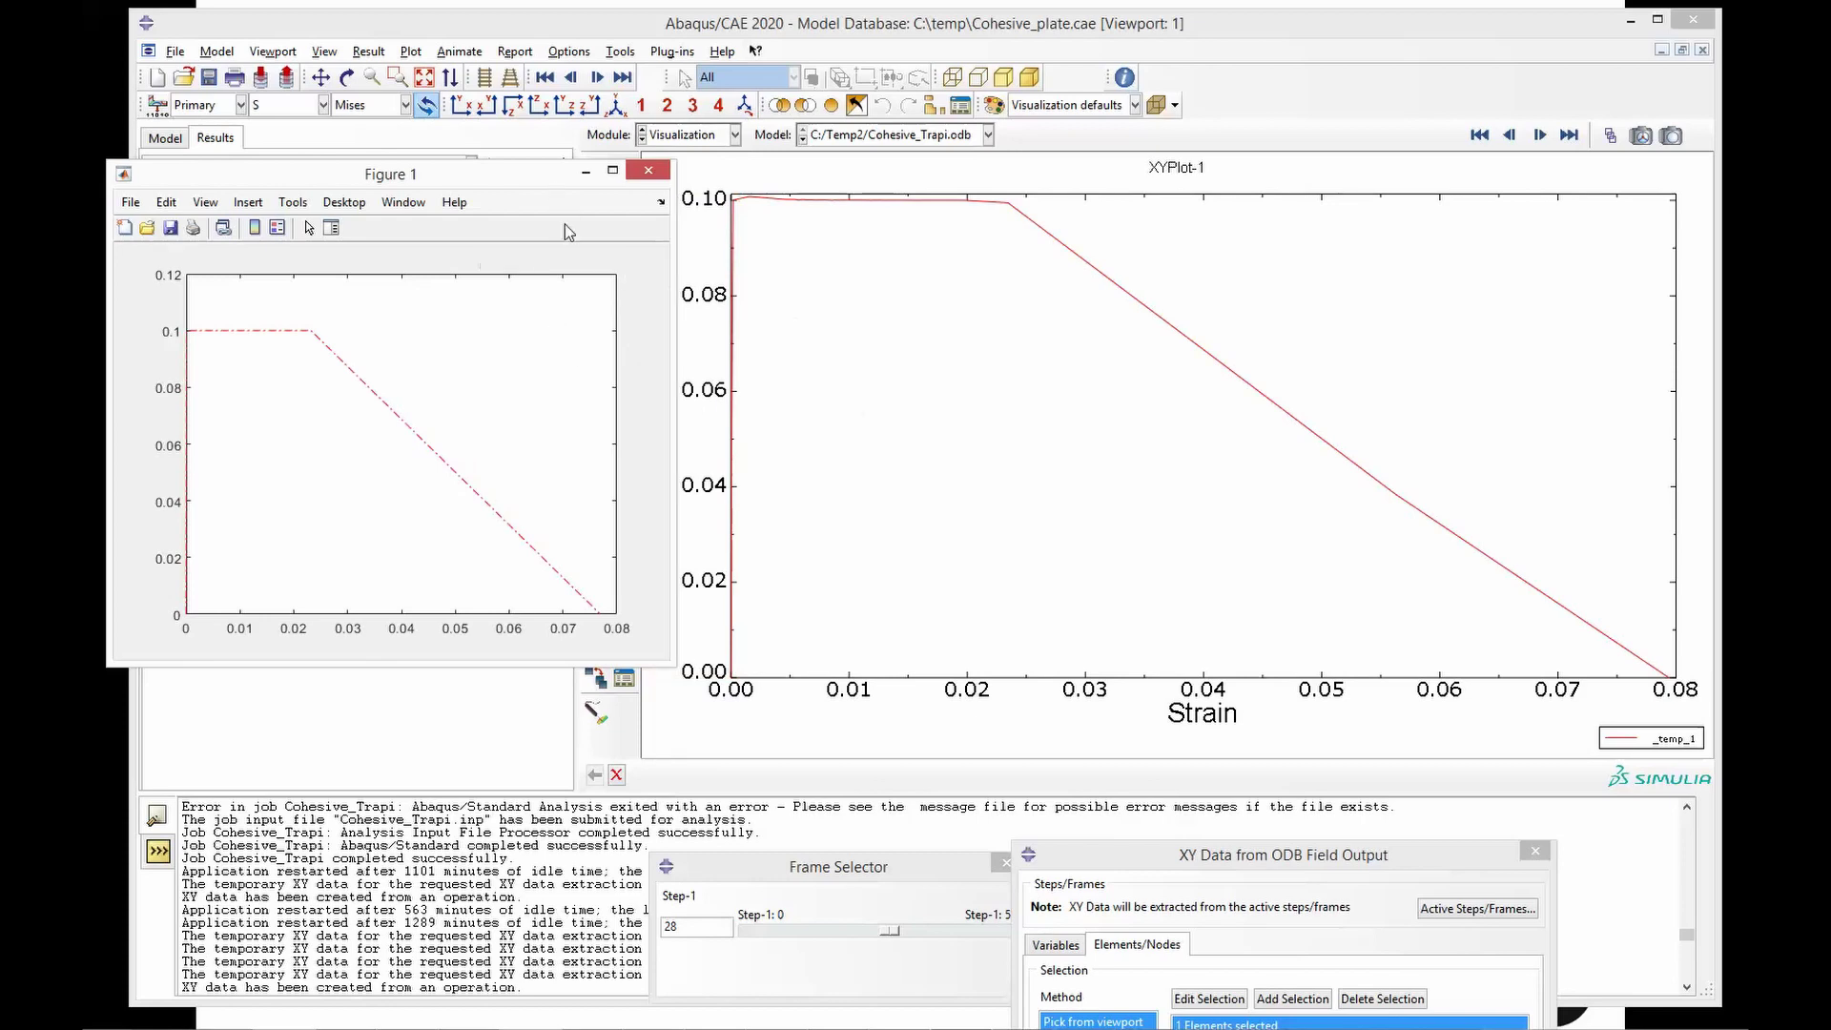
drag(534, 174, 632, 605)
click(595, 259)
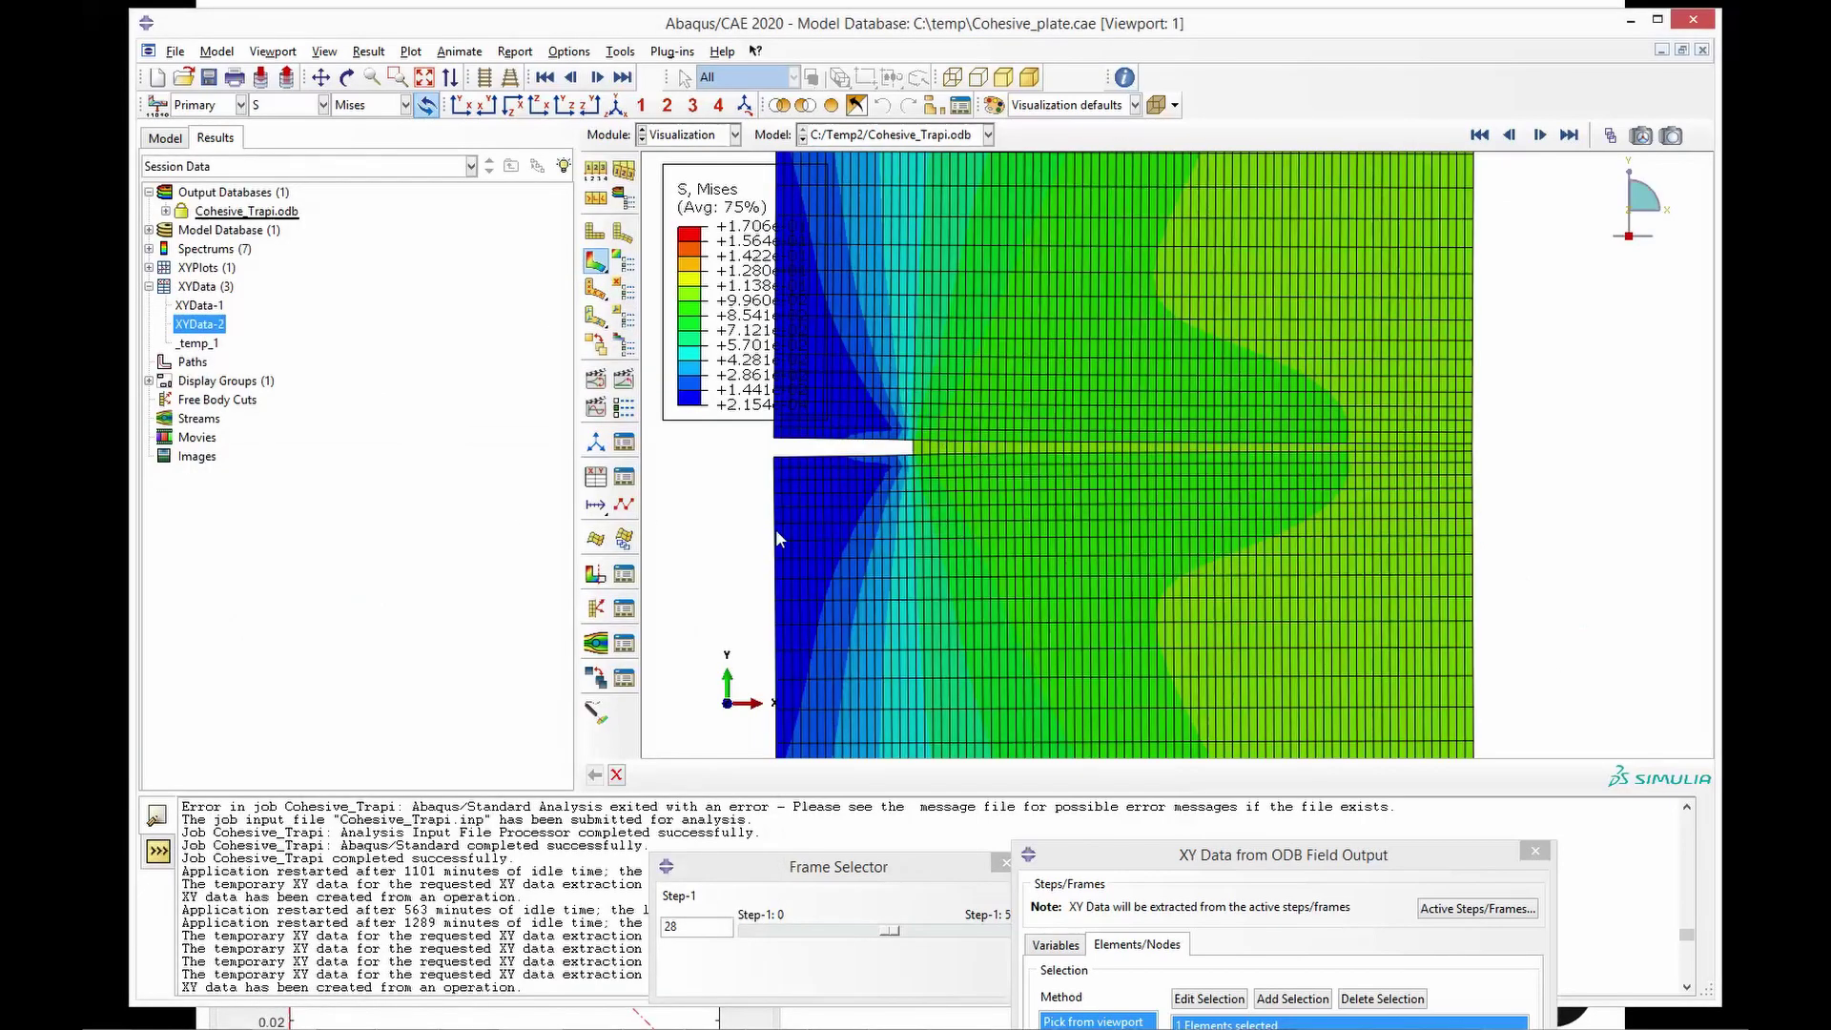